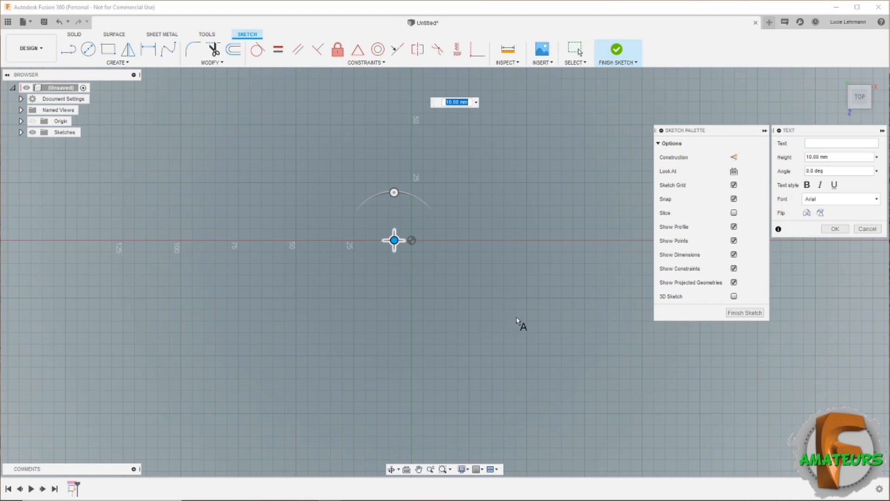
# Enter FUSION 360 as the sketch text and rotate it to -5 degrees
pyautogui.click(837, 145)
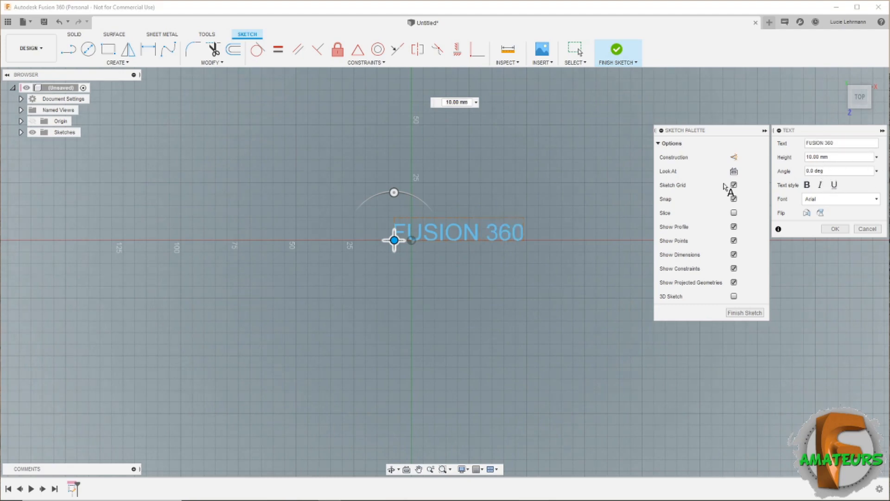
pyautogui.moveTo(394, 192)
pyautogui.mouseDown()
pyautogui.moveTo(358, 188)
pyautogui.moveTo(396, 187)
pyautogui.mouseUp()
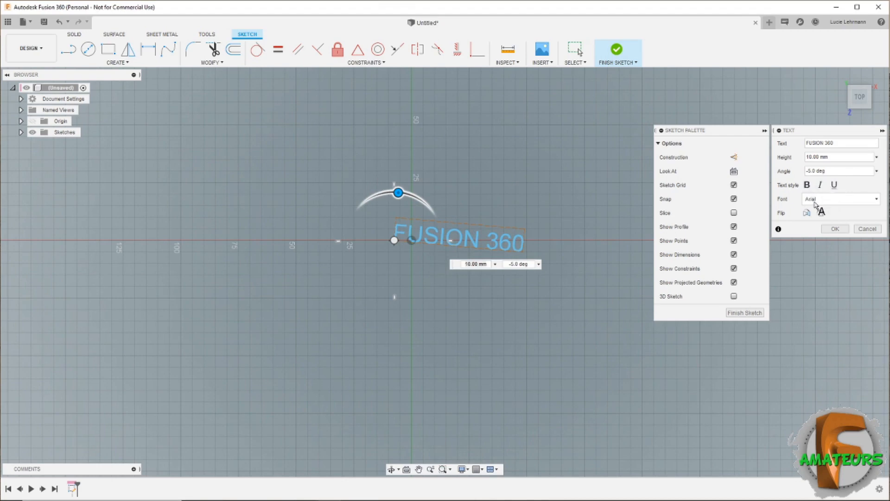
# Try both flip options on the FUSION 360 text and restore its original orientation
pyautogui.click(807, 213)
pyautogui.click(807, 213)
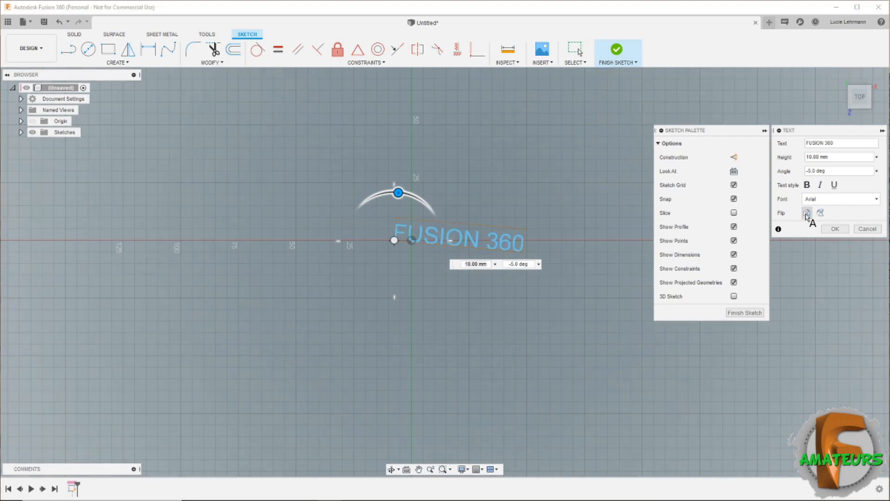
pyautogui.click(820, 213)
pyautogui.click(821, 213)
pyautogui.click(808, 213)
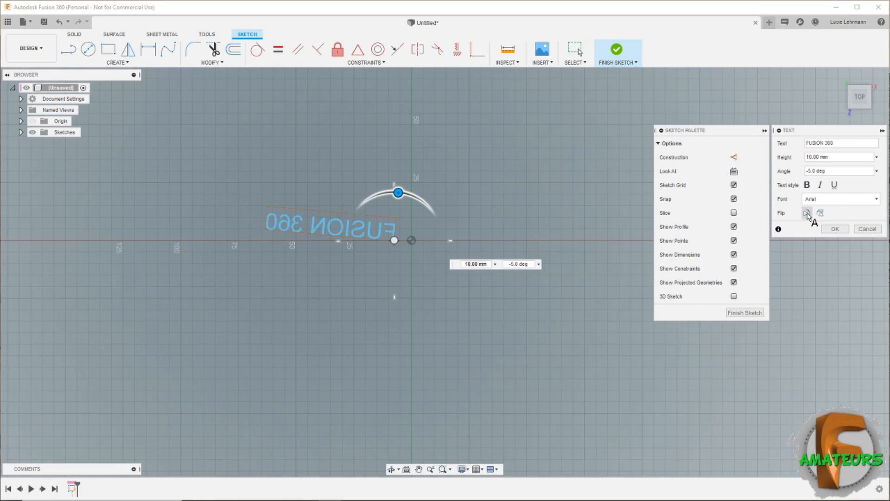
pyautogui.click(807, 214)
# Set the text angle to 0 degrees, make the text bold and complete it
pyautogui.click(839, 172)
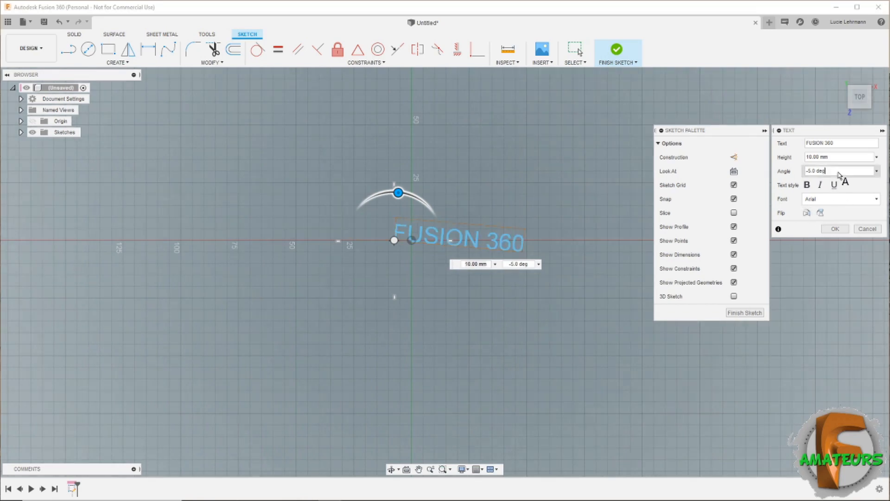
pyautogui.write('0')
pyautogui.click(808, 185)
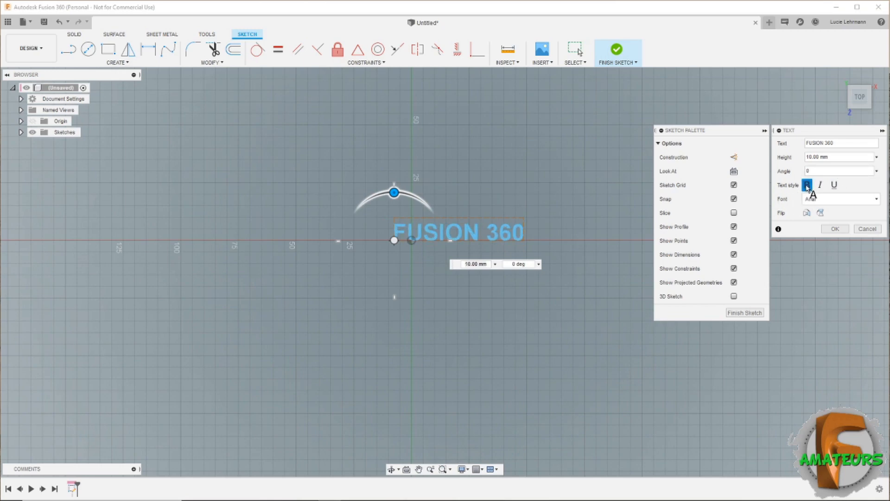
pyautogui.click(836, 229)
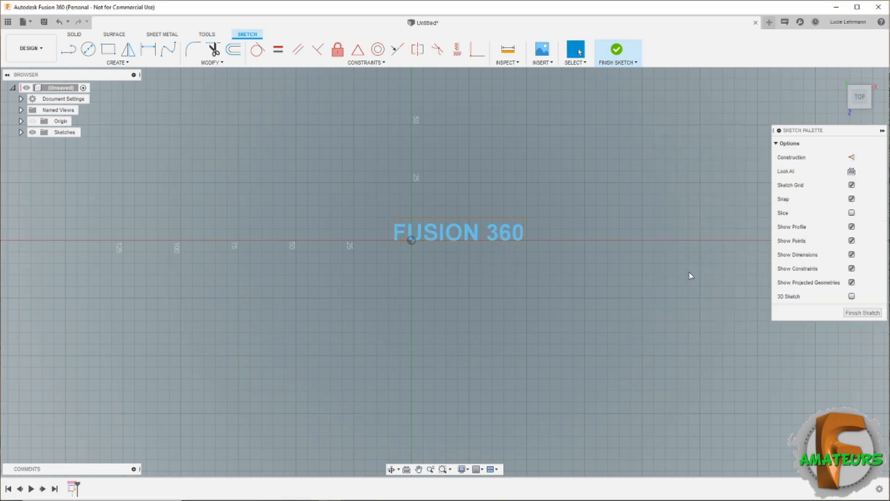
# Finish the sketch and extrude the FUSION 360 text 5 mm as a new body
pyautogui.keyDown('shift'); pyautogui.moveTo(601, 255); pyautogui.dragTo(566, 144, button='middle'); pyautogui.keyUp('shift')
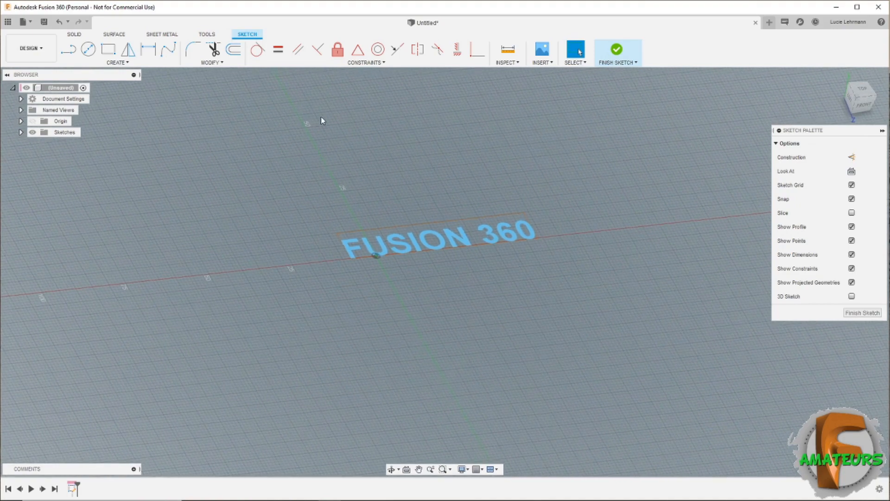
pyautogui.click(618, 55)
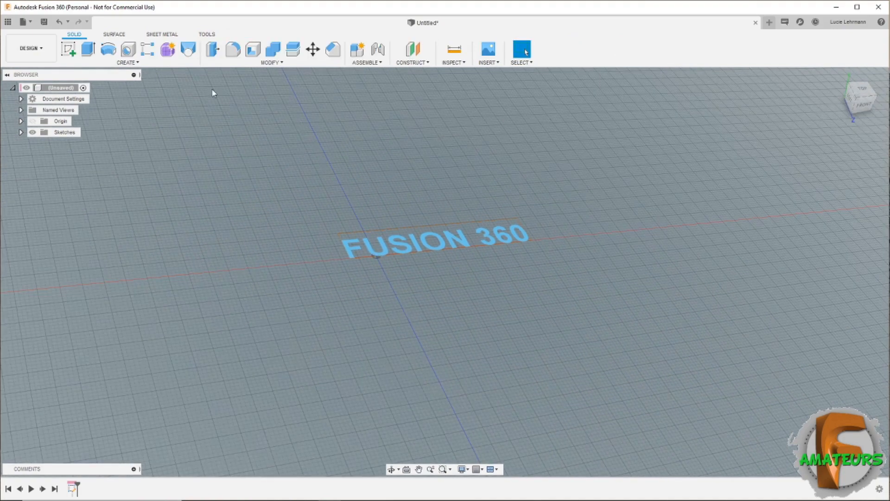
pyautogui.click(89, 53)
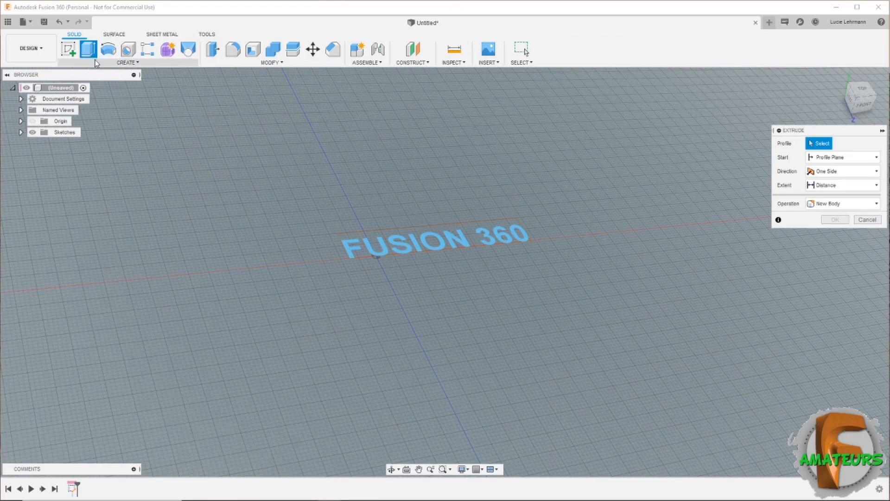
pyautogui.click(457, 239)
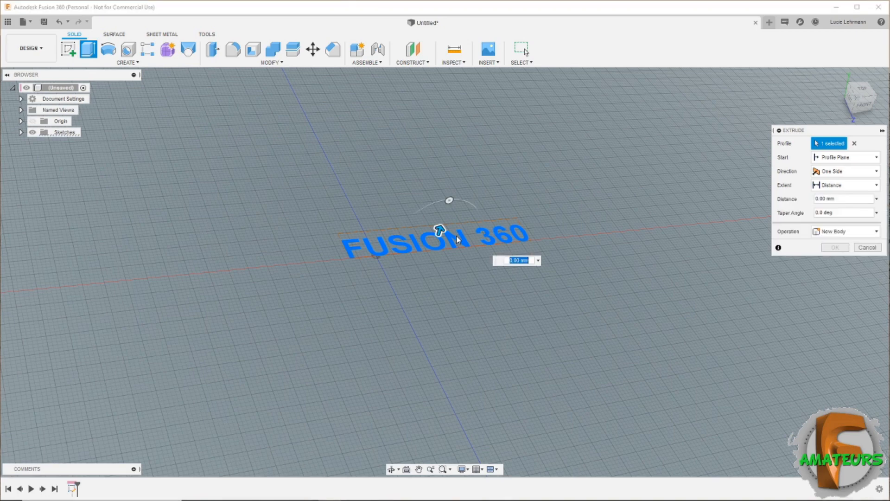
pyautogui.write('5')
pyautogui.press('Return')
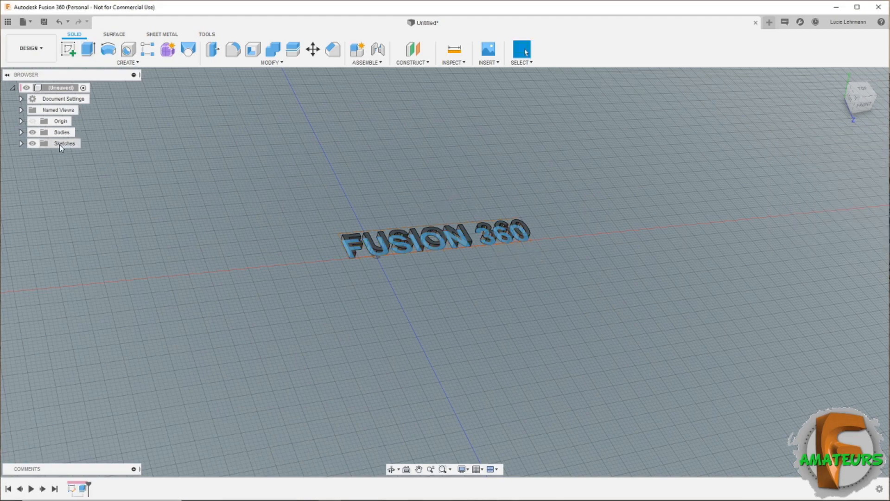
# Hide the sketches and view the extruded letters up close
pyautogui.click(33, 143)
pyautogui.keyDown('shift'); pyautogui.moveTo(433, 386); pyautogui.dragTo(461, 382, button='middle'); pyautogui.keyUp('shift')
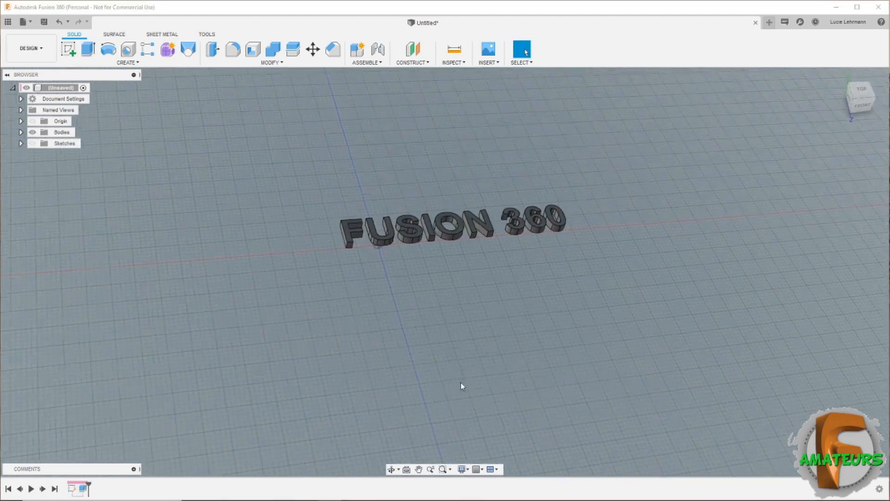
pyautogui.scroll(5, 478, 373)
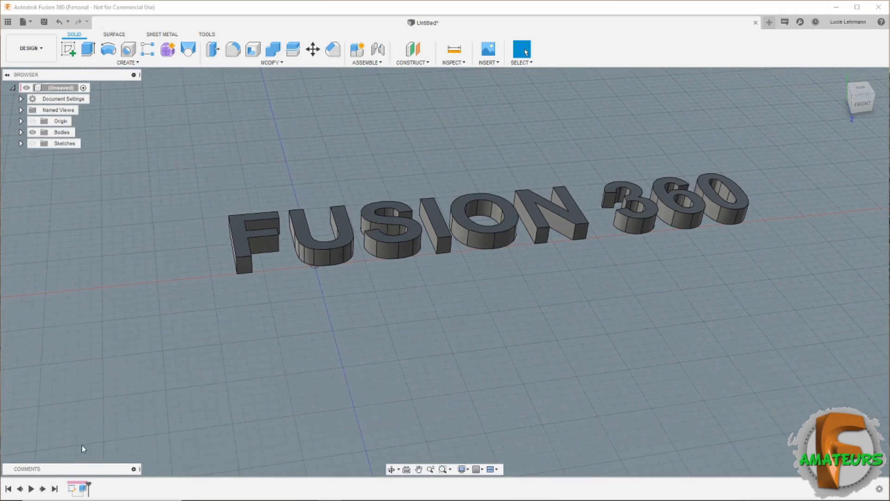
# Edit the text in the sketch behind the extrusion to read FUSION 360 - AMATEURS
pyautogui.click(72, 490)
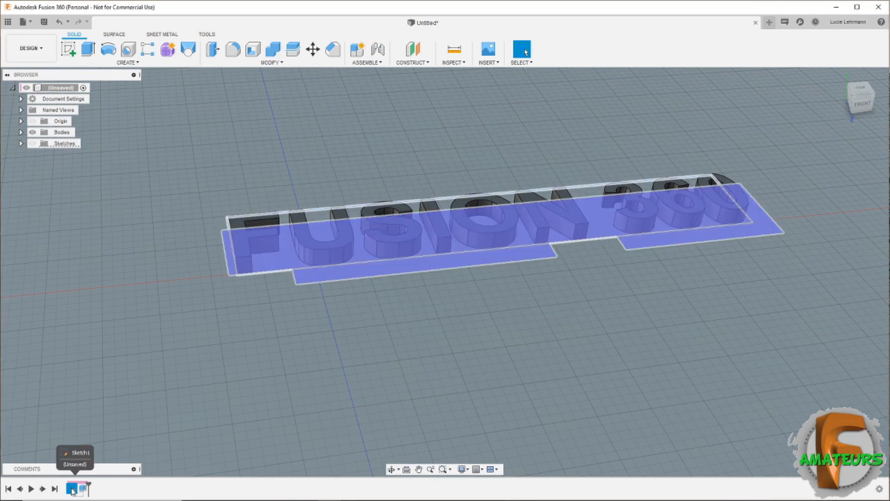
pyautogui.rightClick(72, 489)
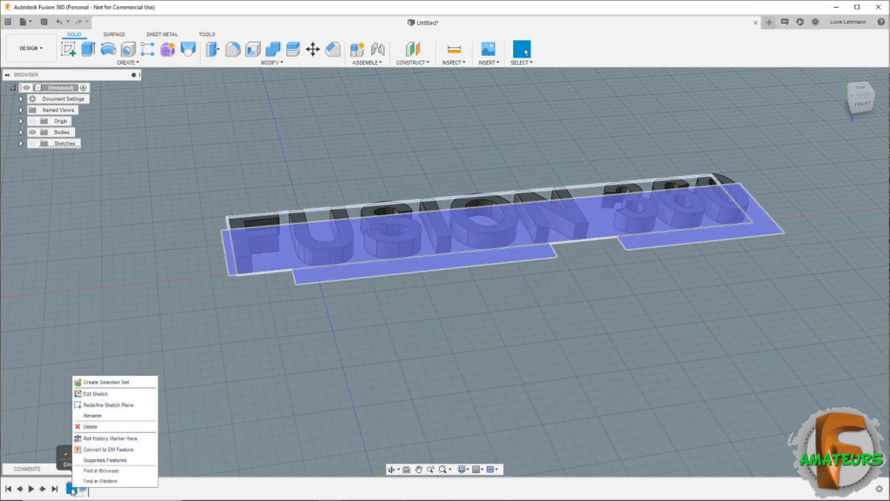
pyautogui.click(95, 394)
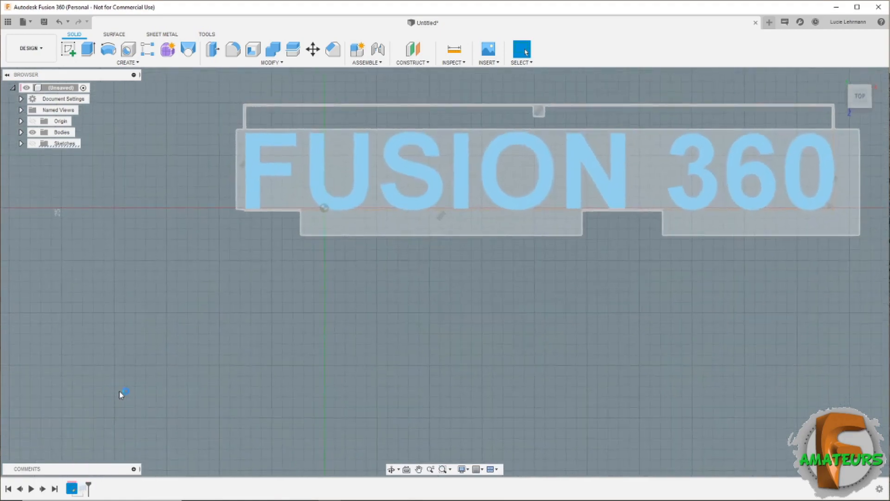
pyautogui.click(479, 213)
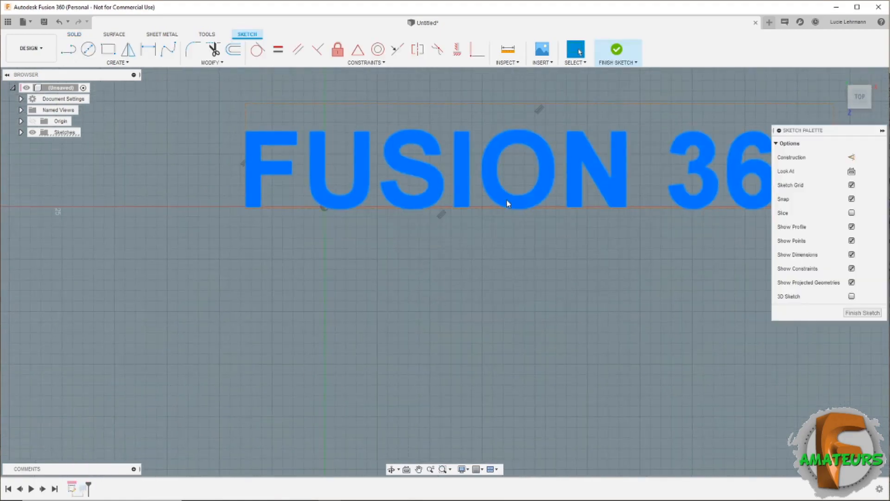
pyautogui.doubleClick(508, 202)
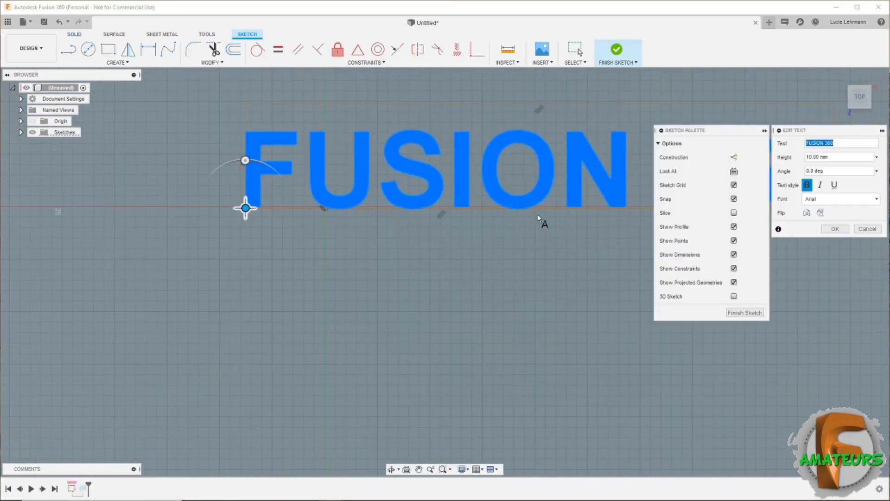
pyautogui.click(849, 146)
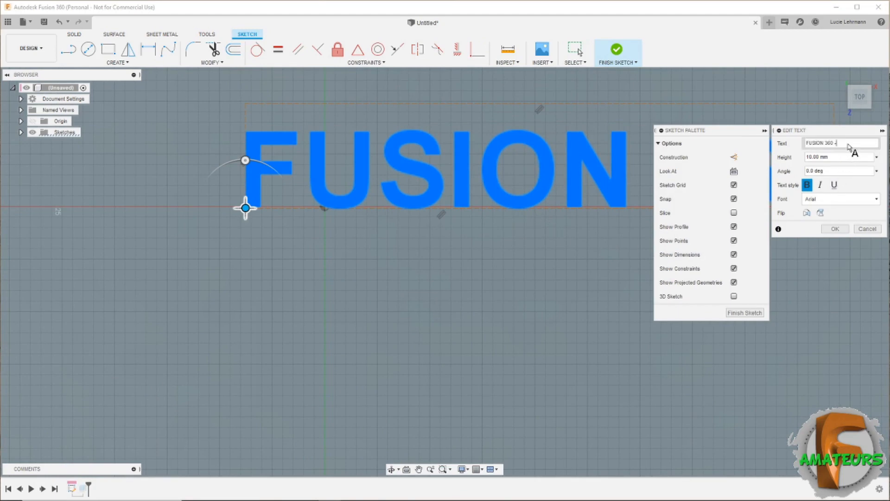
pyautogui.write('- AMATEURS')
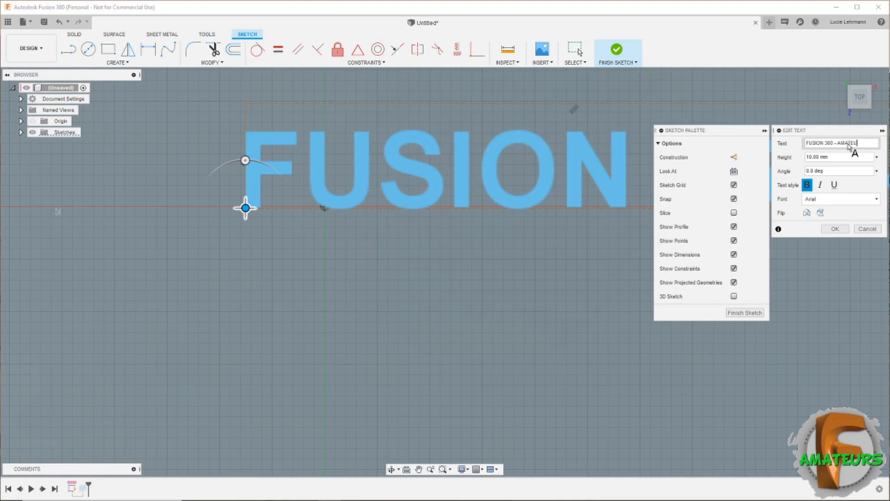
pyautogui.click(838, 229)
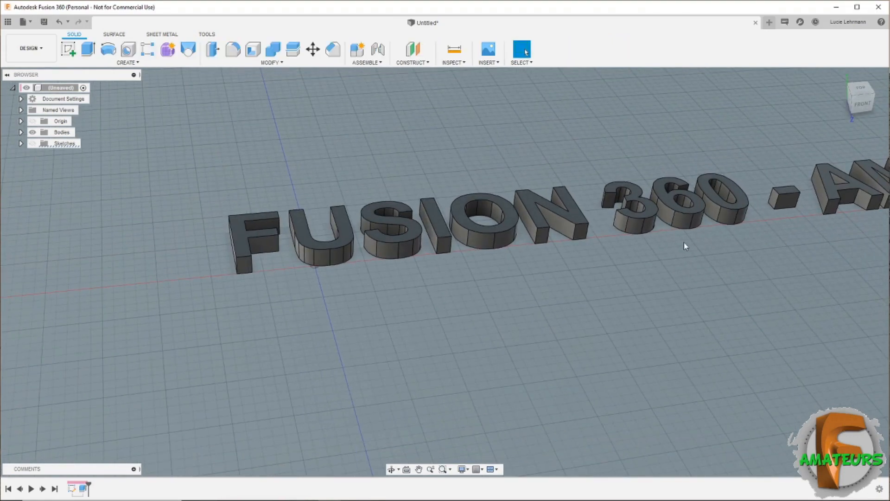
pyautogui.scroll(-3, 823, 270)
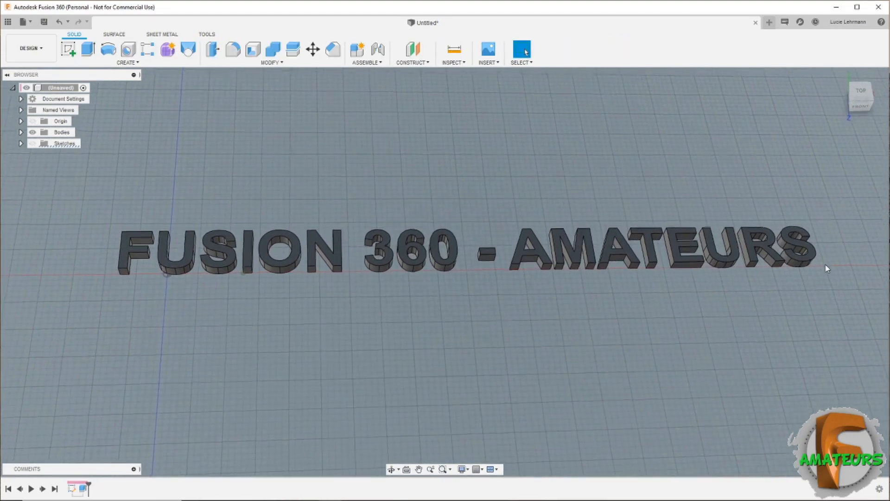
# Close the current text design without saving it
pyautogui.click(756, 23)
pyautogui.click(444, 269)
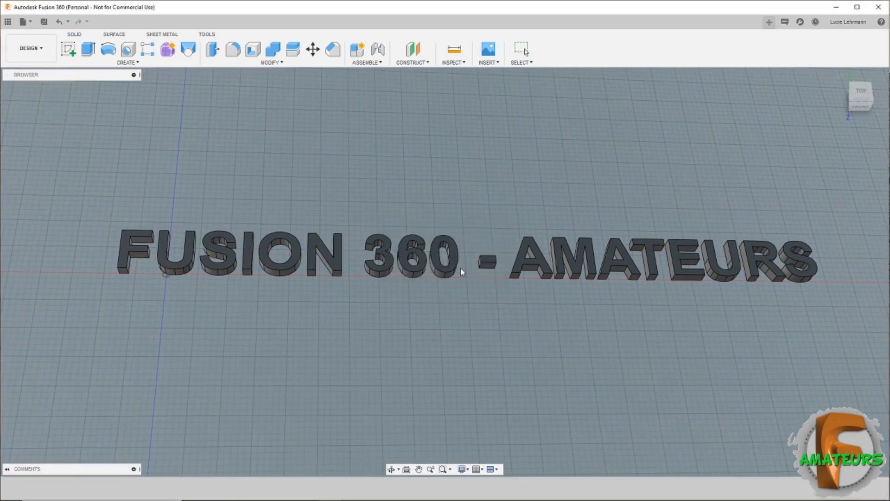
# Sketch a two-point rectangle about 175 by 50 mm around the origin on the horizontal plane and finish the sketch
pyautogui.click(68, 48)
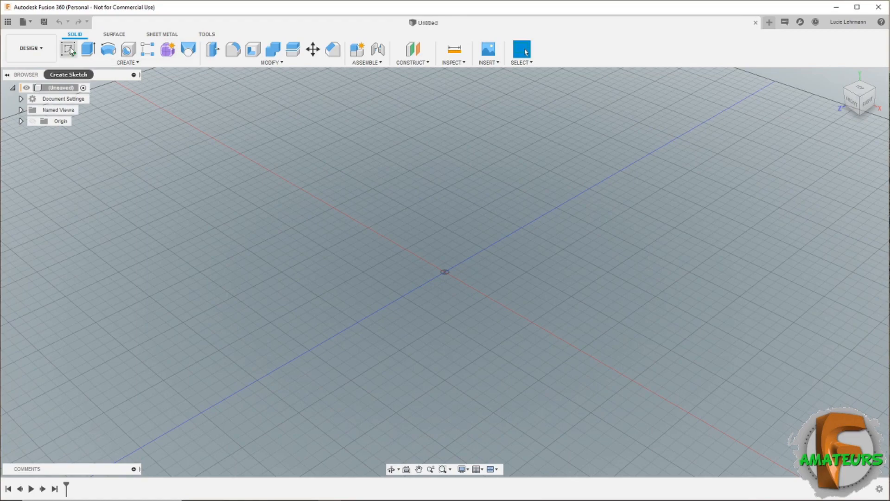
pyautogui.click(440, 296)
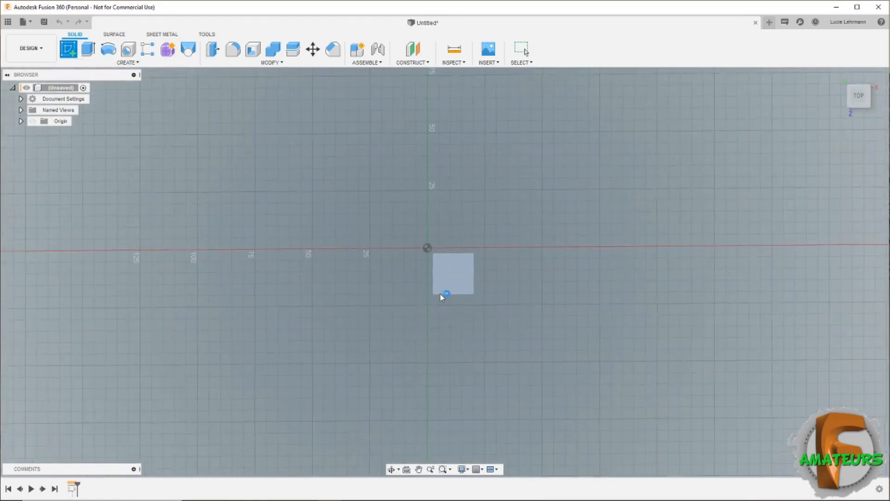
pyautogui.click(108, 49)
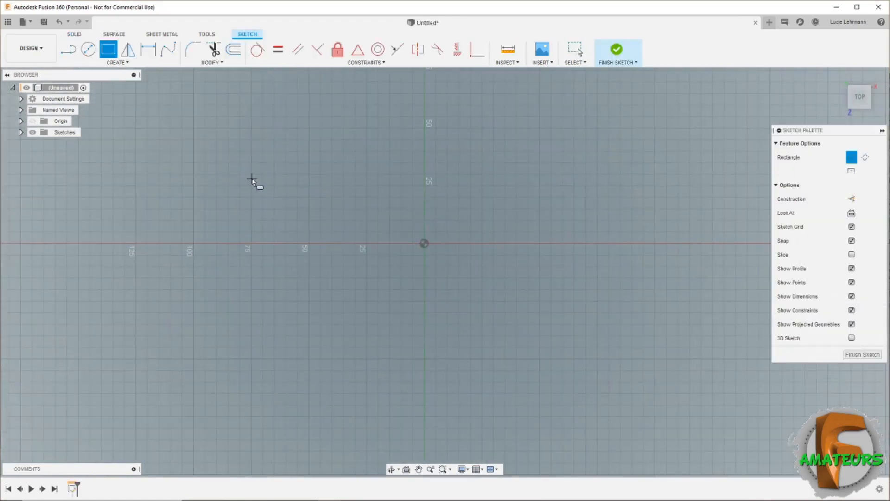
pyautogui.click(251, 185)
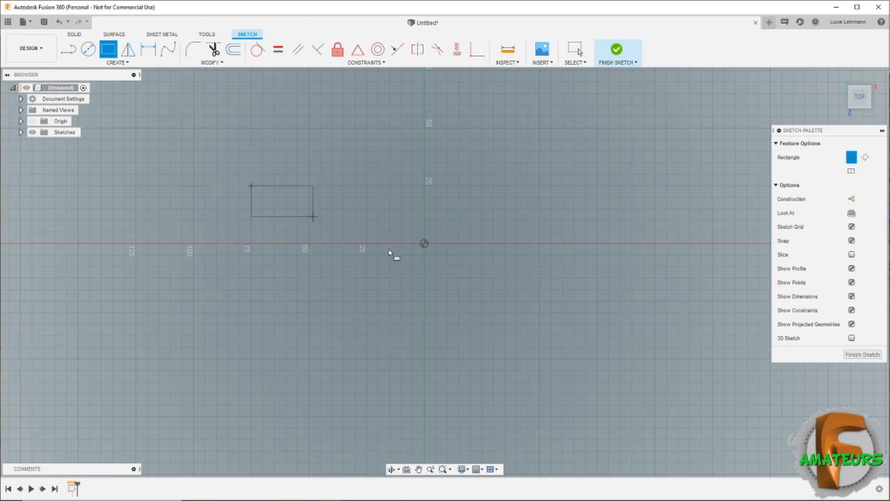
pyautogui.click(656, 302)
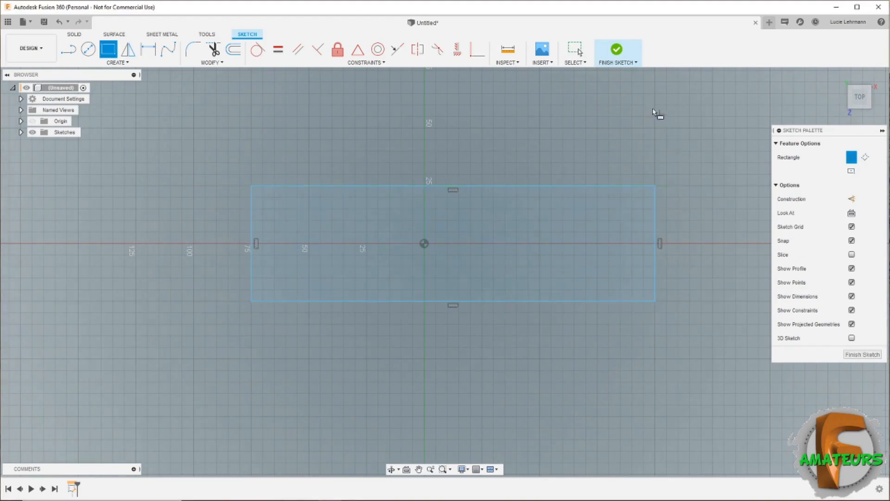
pyautogui.click(618, 60)
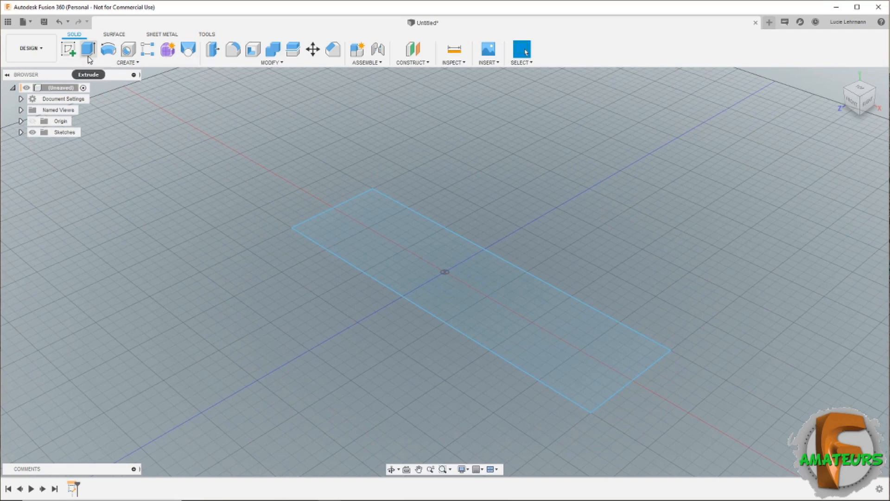
# Extrude the rectangle 2 mm as a new body to form a thin plate
pyautogui.press('e')
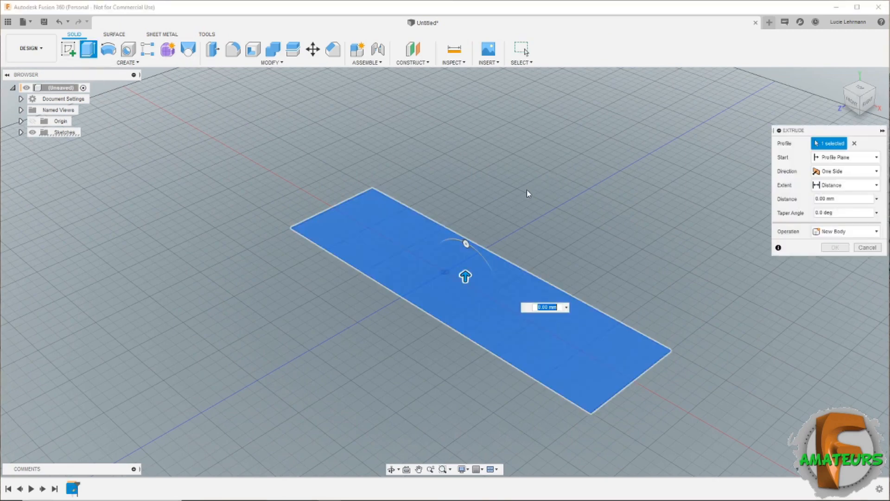
pyautogui.write('2')
pyautogui.press('Return')
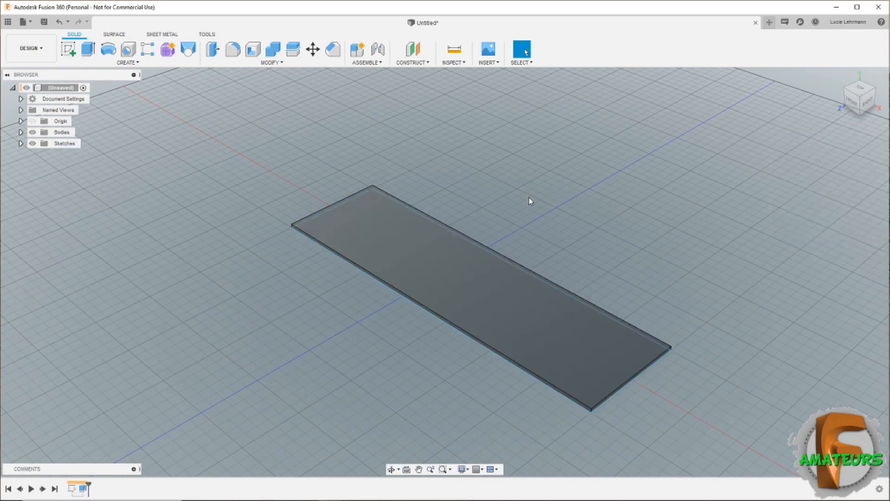
# Start a sketch on the plate's upper face and place a sketch text reading BONJOUR, slightly before the origin
pyautogui.keyDown('shift'); pyautogui.moveTo(538, 200); pyautogui.dragTo(778, 315, button='middle'); pyautogui.keyUp('shift')
pyautogui.scroll(4, 778, 314)
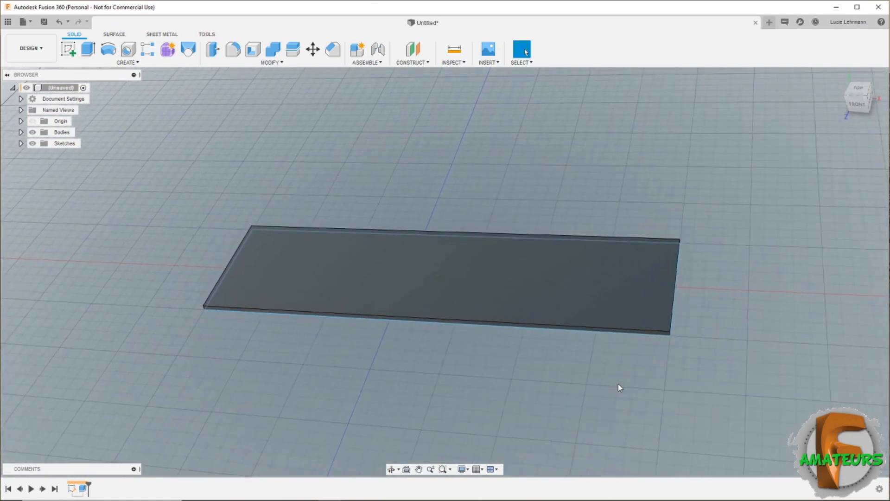
pyautogui.scroll(1, 770, 313)
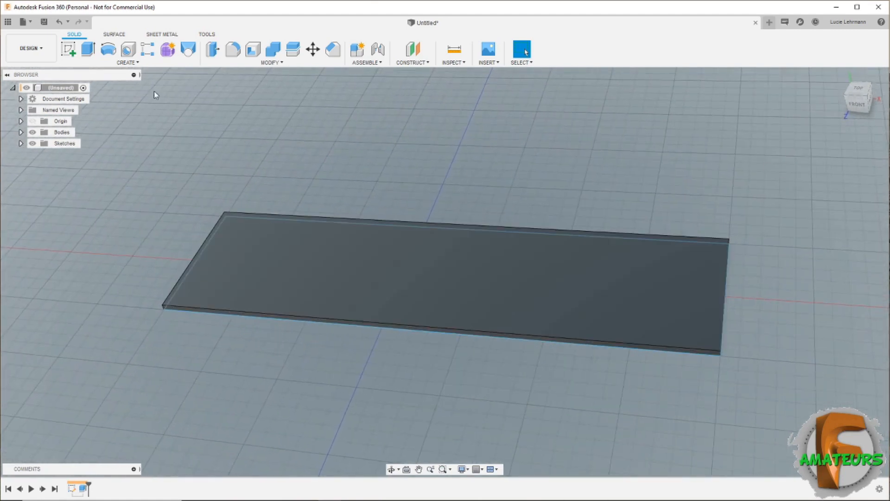
pyautogui.click(68, 50)
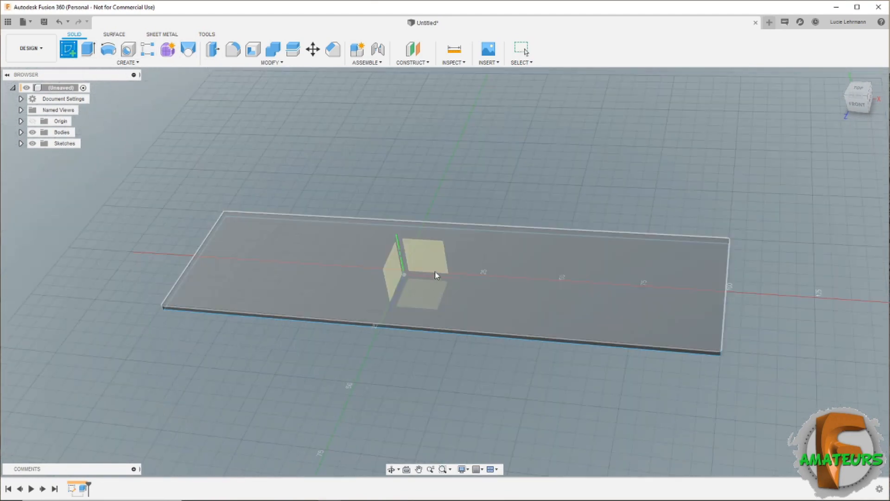
pyautogui.click(273, 248)
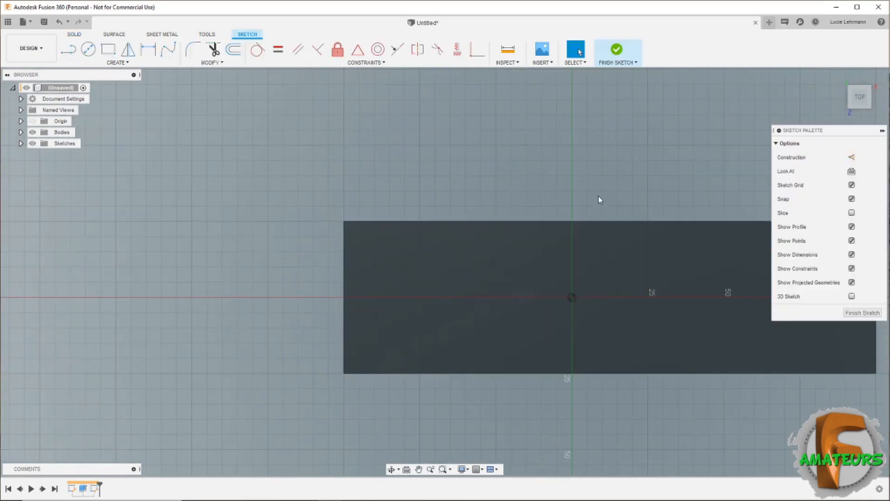
pyautogui.moveTo(603, 178)
pyautogui.mouseDown(button='middle')
pyautogui.moveTo(397, 171)
pyautogui.moveTo(413, 171)
pyautogui.mouseUp(button='middle')
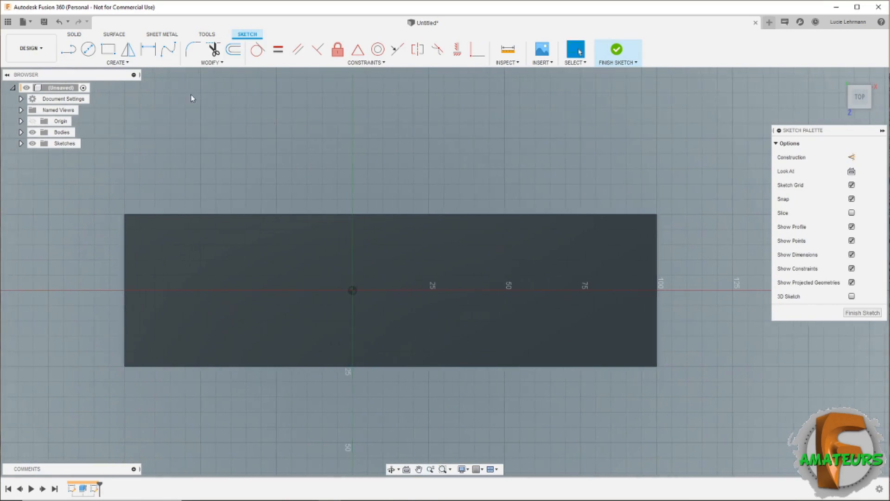
pyautogui.click(129, 66)
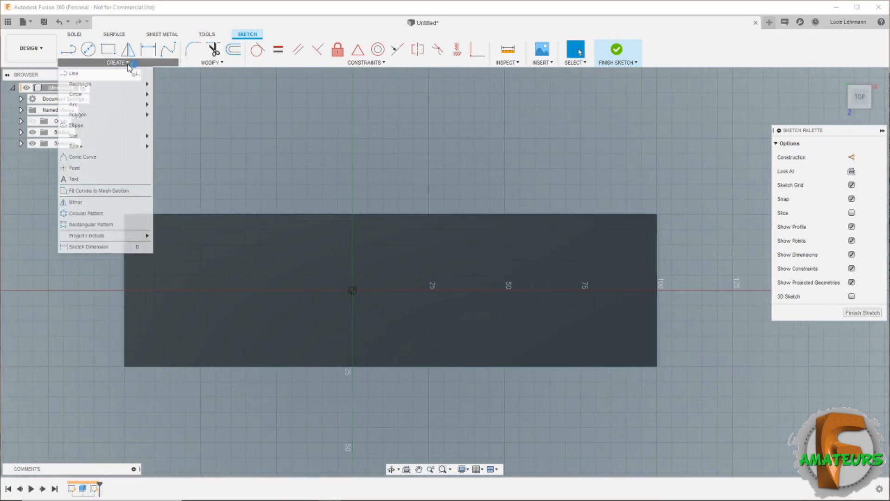
pyautogui.click(93, 180)
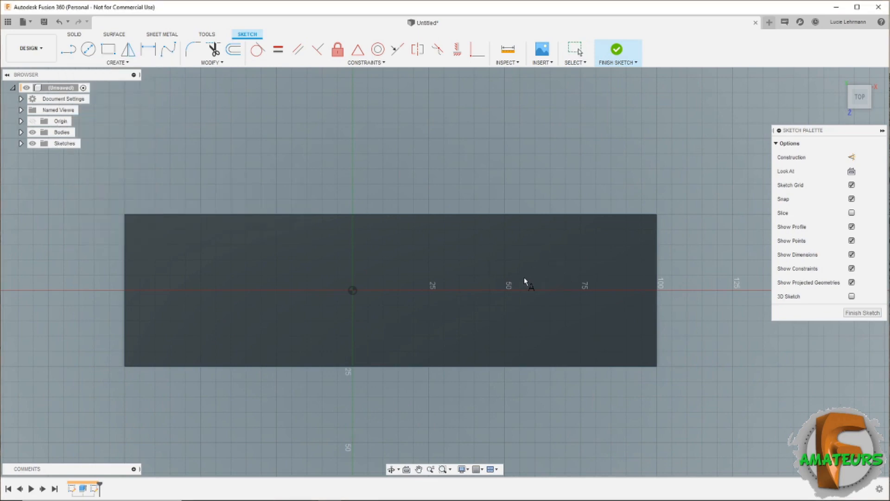
pyautogui.click(265, 287)
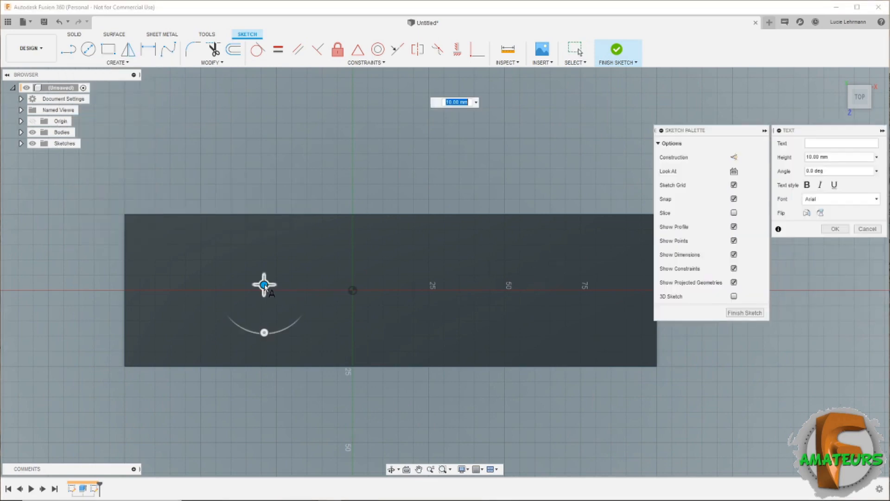
pyautogui.click(828, 145)
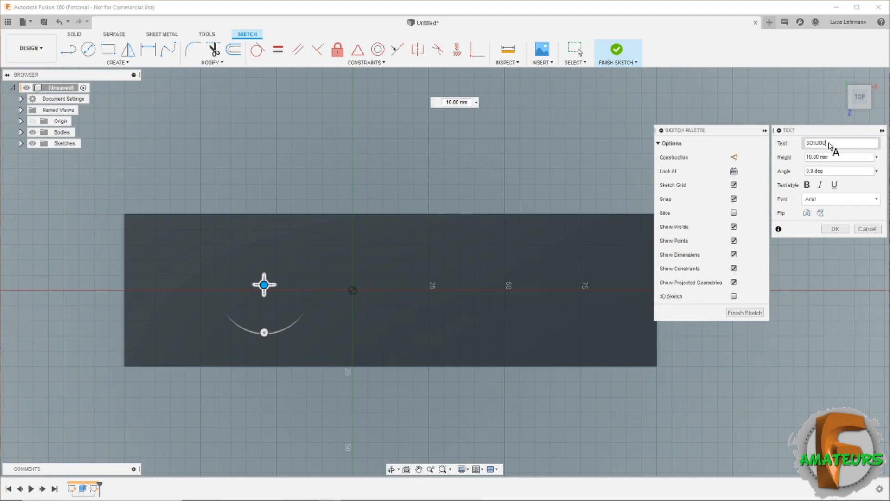
# Format the BONJOUR text as bold italic in Artifakt Element at an angle of -180 degrees, and finish the sketch
pyautogui.click(820, 186)
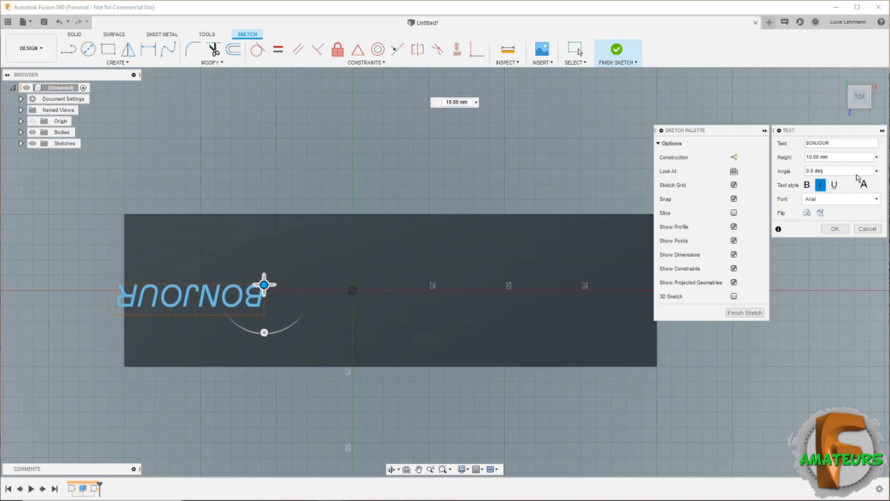
pyautogui.click(877, 171)
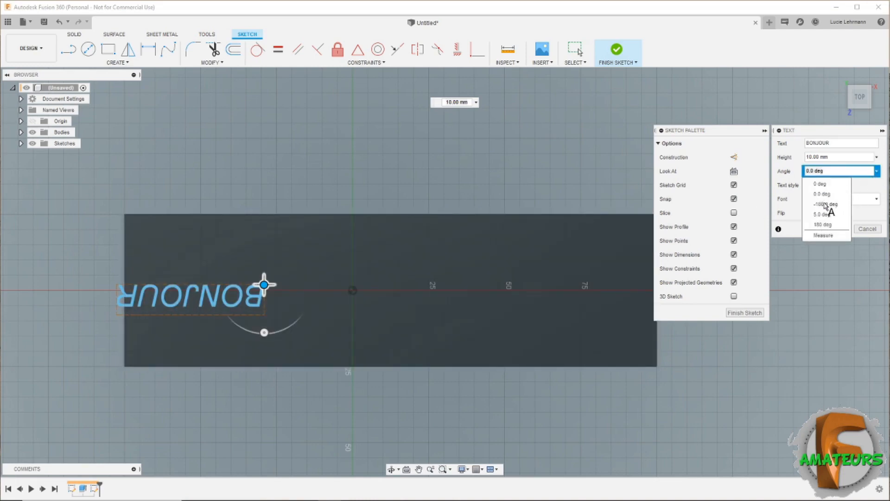
pyautogui.click(832, 209)
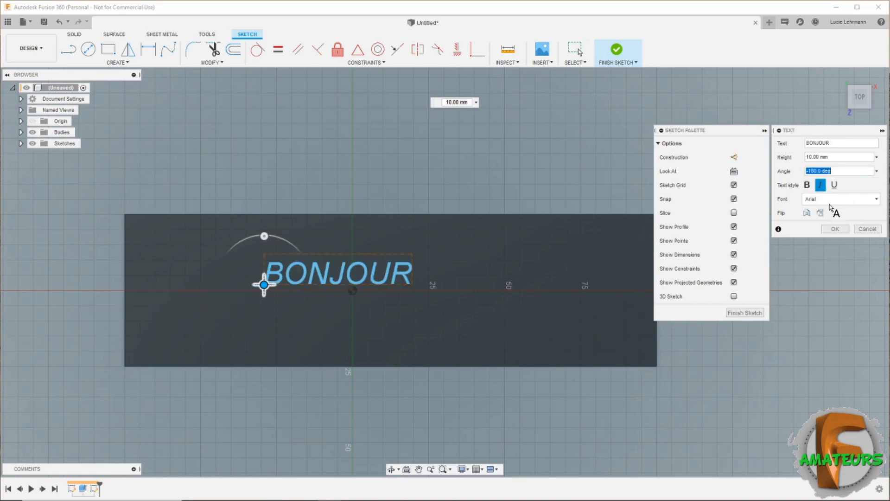
pyautogui.click(808, 185)
pyautogui.click(833, 202)
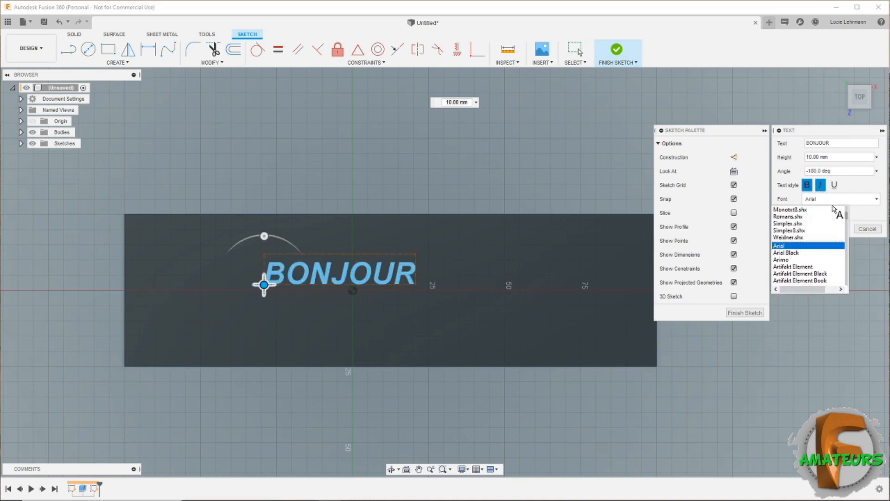
pyautogui.click(809, 266)
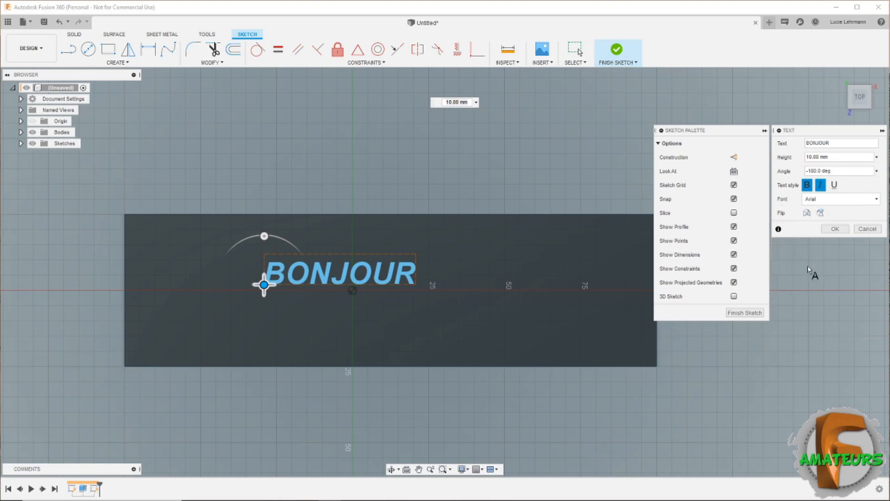
pyautogui.click(841, 228)
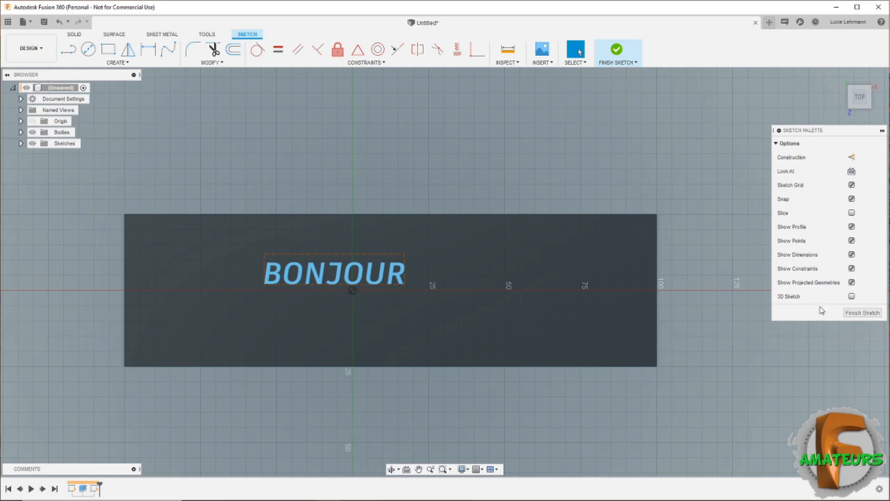
pyautogui.click(863, 313)
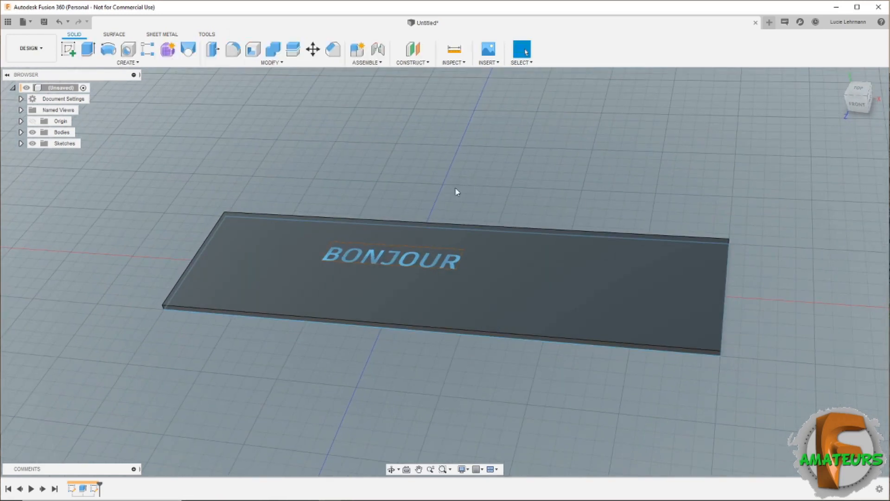
# Extrude the BONJOUR text 2 mm upward from the plate, joined to it, and hide all sketches
pyautogui.click(89, 49)
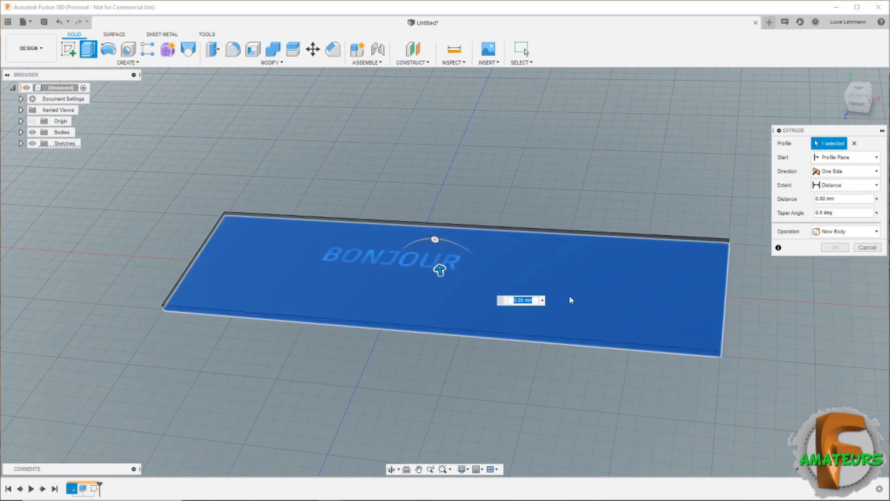
pyautogui.click(855, 143)
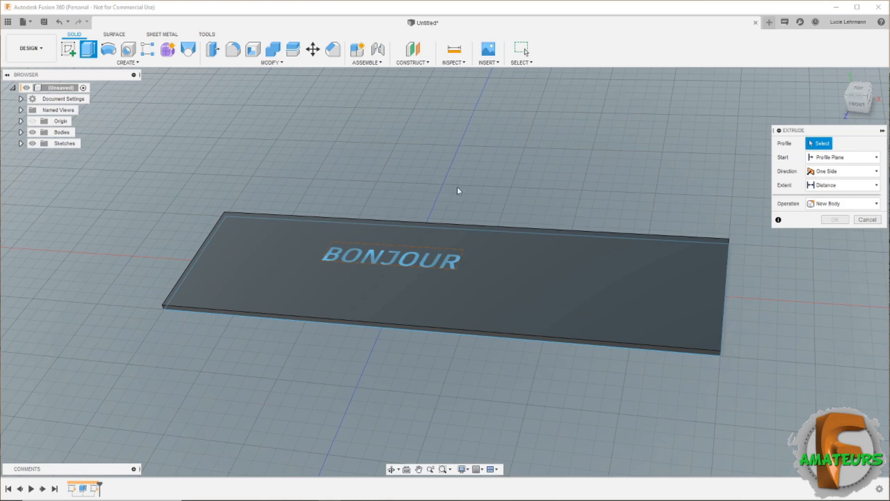
pyautogui.click(413, 259)
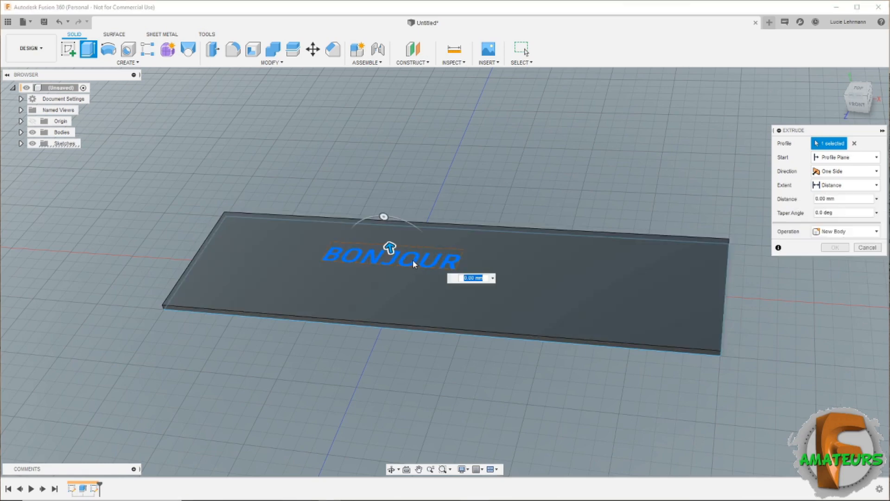
pyautogui.write('2')
pyautogui.press('Return')
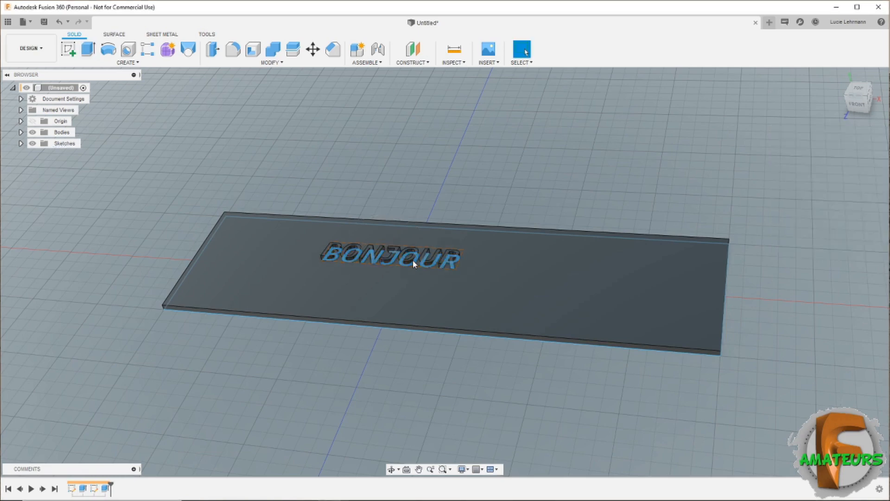
pyautogui.click(32, 144)
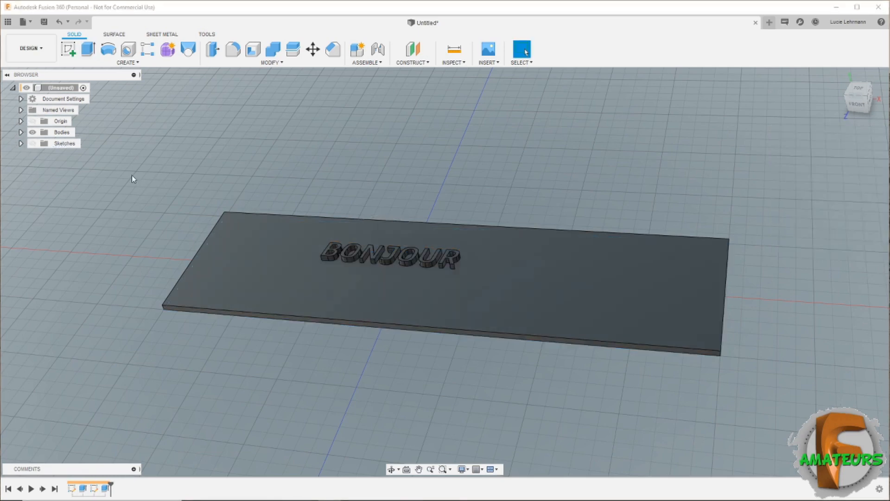
pyautogui.moveTo(463, 179)
pyautogui.keyDown('shift'); pyautogui.mouseDown(button='middle')
pyautogui.moveTo(568, 206)
pyautogui.moveTo(324, 185)
pyautogui.mouseUp(button='middle'); pyautogui.keyUp('shift')
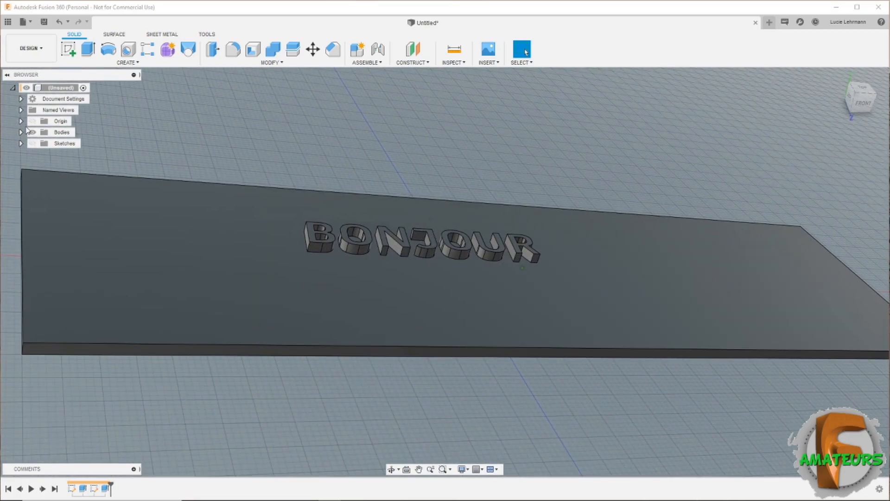
# Inspect the plate's body and change the BONJOUR extrusion's operation to New Body
pyautogui.click(21, 132)
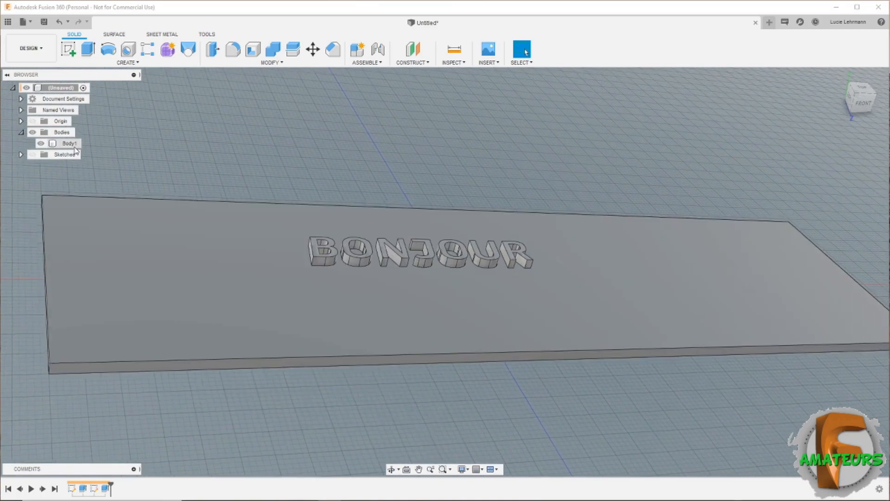
pyautogui.click(69, 143)
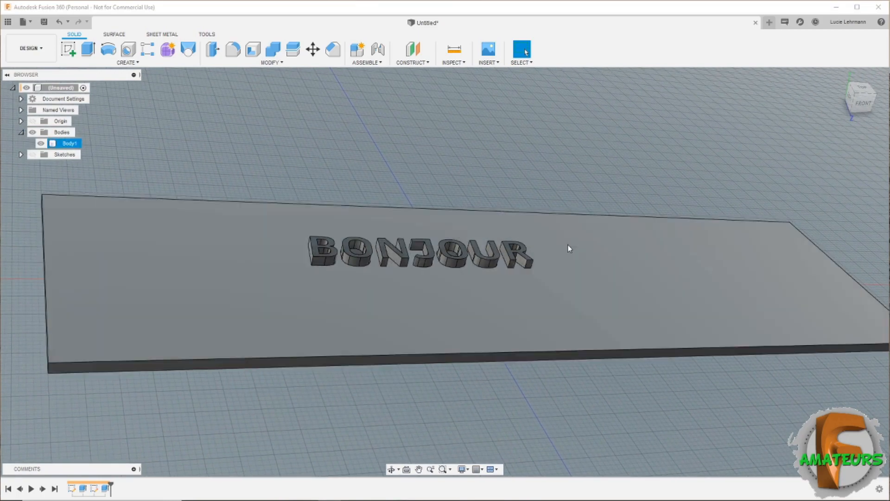
pyautogui.keyDown('shift'); pyautogui.moveTo(495, 244); pyautogui.dragTo(470, 251, button='middle'); pyautogui.keyUp('shift')
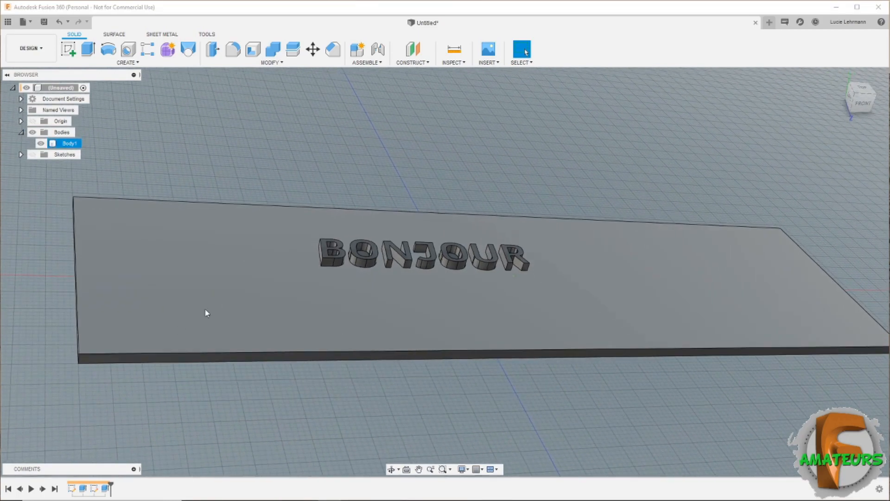
pyautogui.rightClick(106, 489)
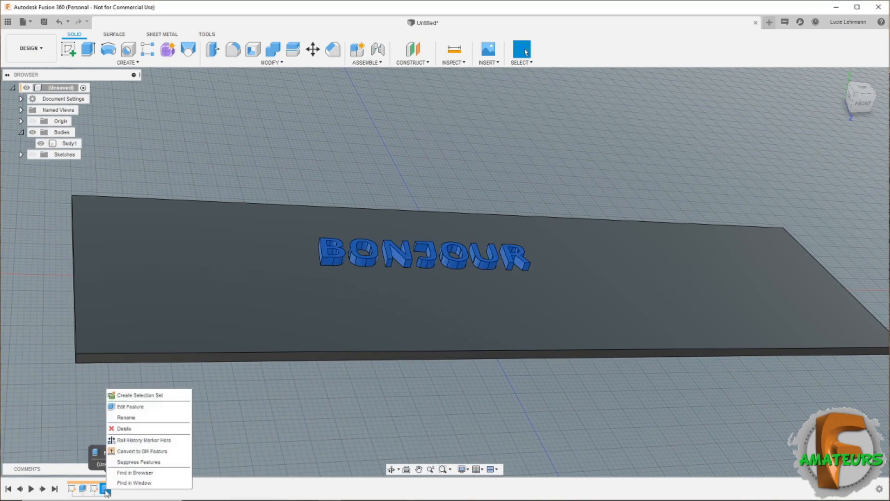
pyautogui.click(141, 407)
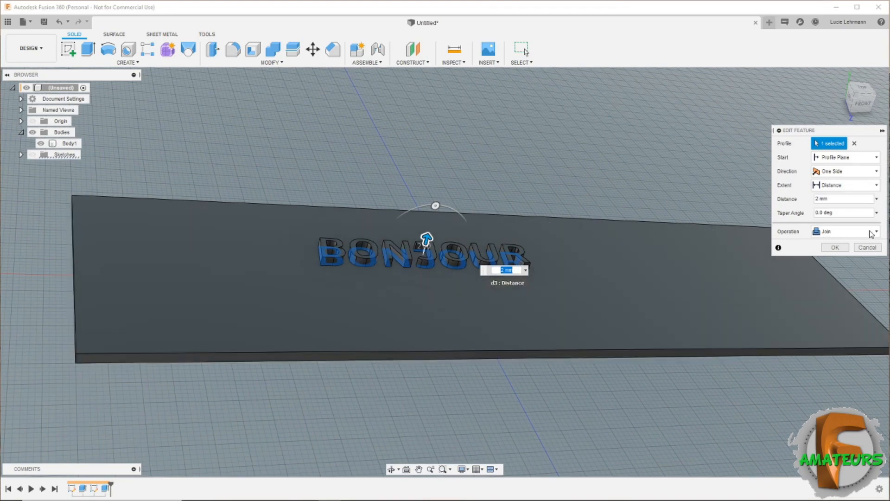
pyautogui.click(855, 231)
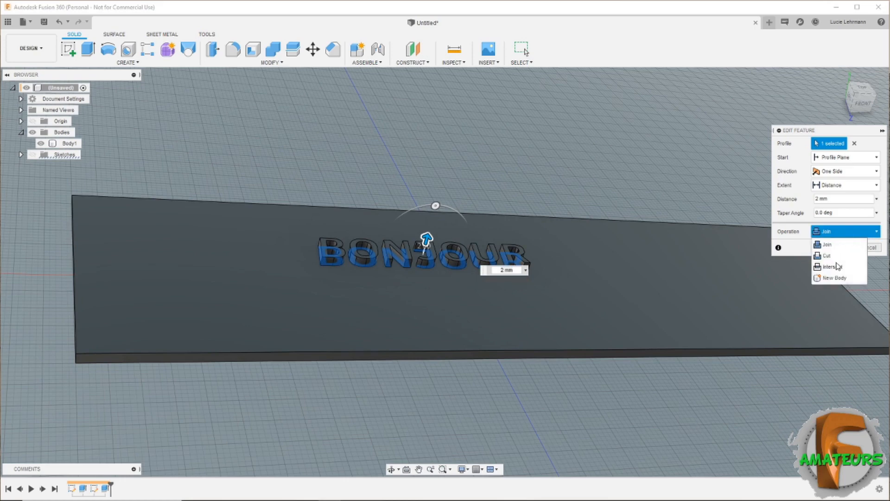
pyautogui.click(835, 278)
pyautogui.click(836, 247)
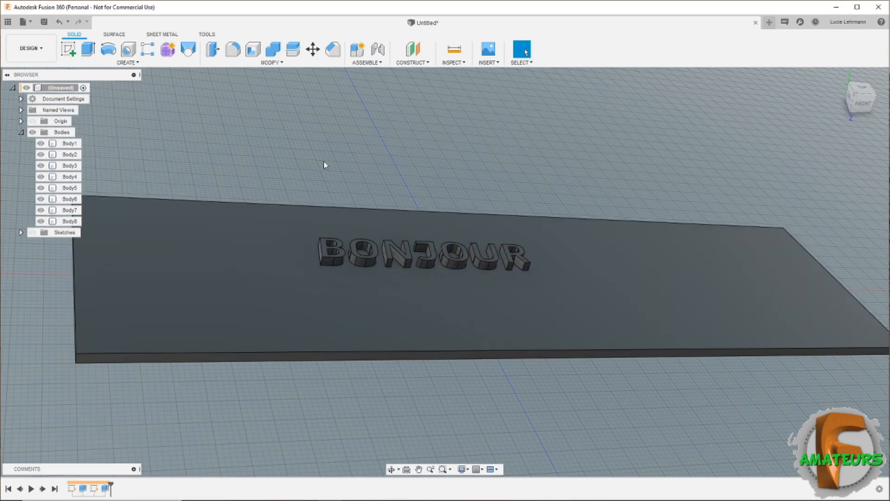
# Examine the letter bodies one by one and the plate body to see which part of the model each represents
pyautogui.click(71, 155)
pyautogui.click(70, 165)
pyautogui.click(72, 177)
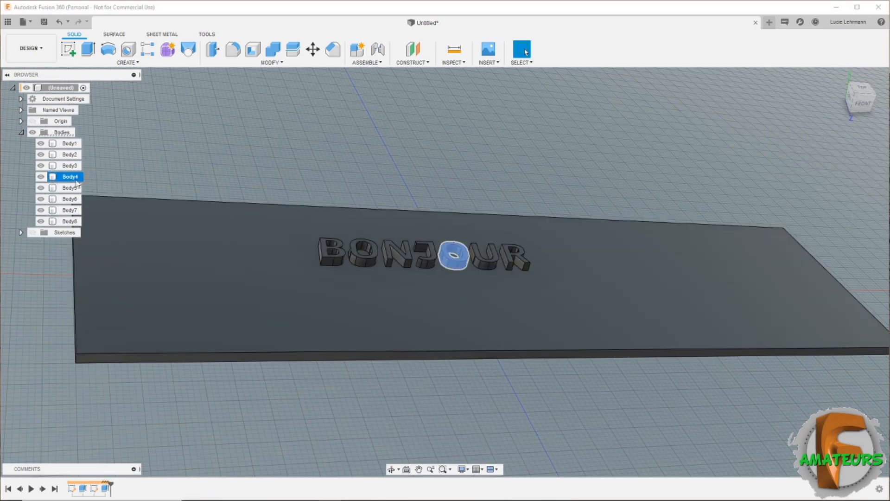
pyautogui.click(75, 188)
pyautogui.click(74, 200)
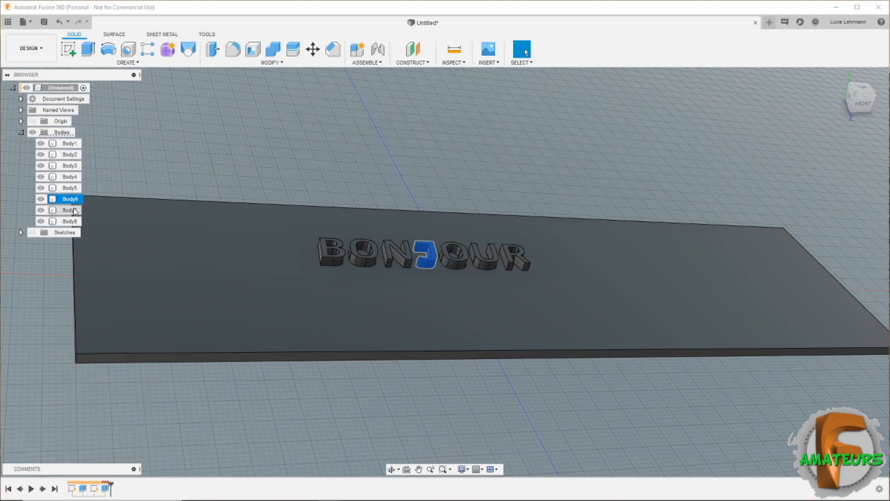
pyautogui.click(74, 211)
pyautogui.click(74, 222)
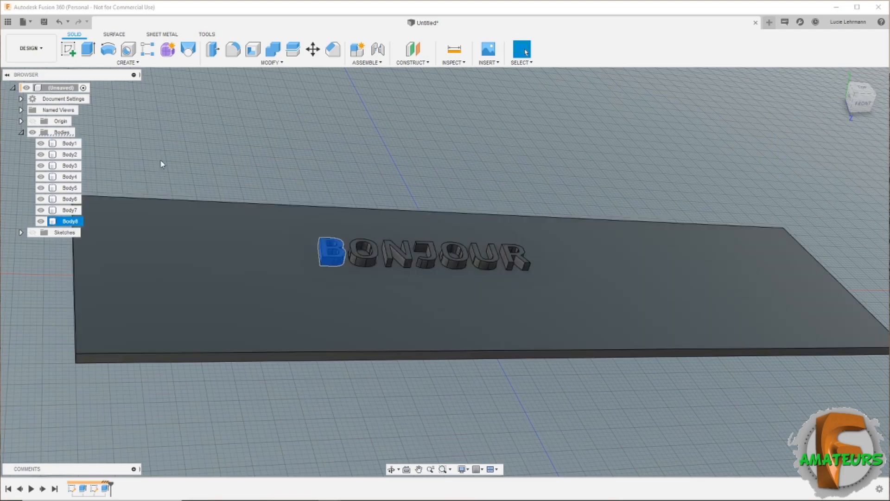
pyautogui.click(176, 157)
pyautogui.click(398, 227)
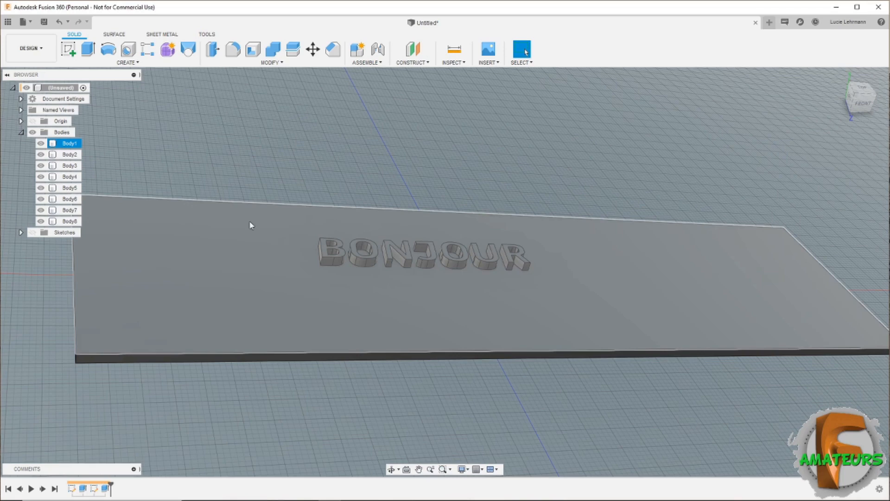
pyautogui.click(453, 158)
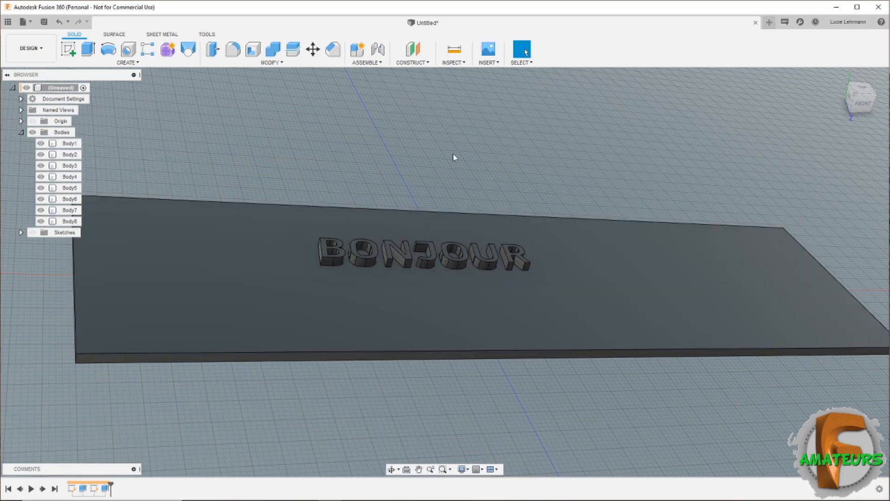
# Combine the plate with the seven BONJOUR letter bodies into one body using the Join operation
pyautogui.click(273, 52)
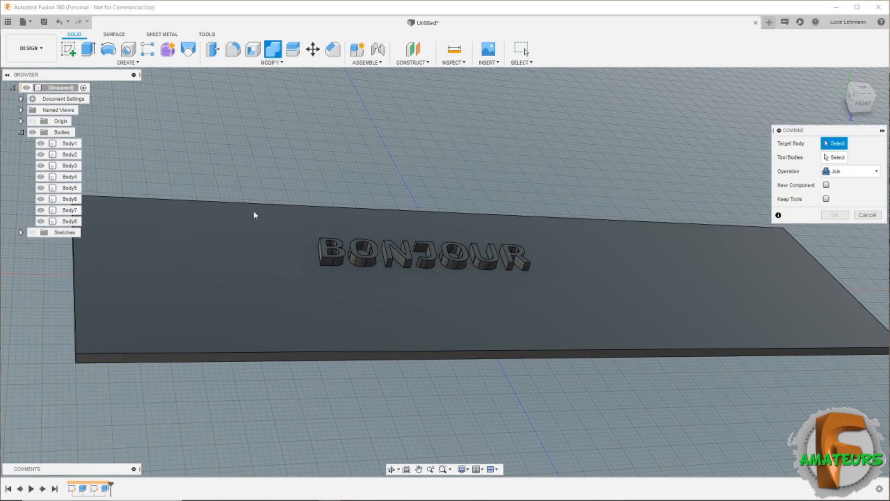
pyautogui.click(241, 243)
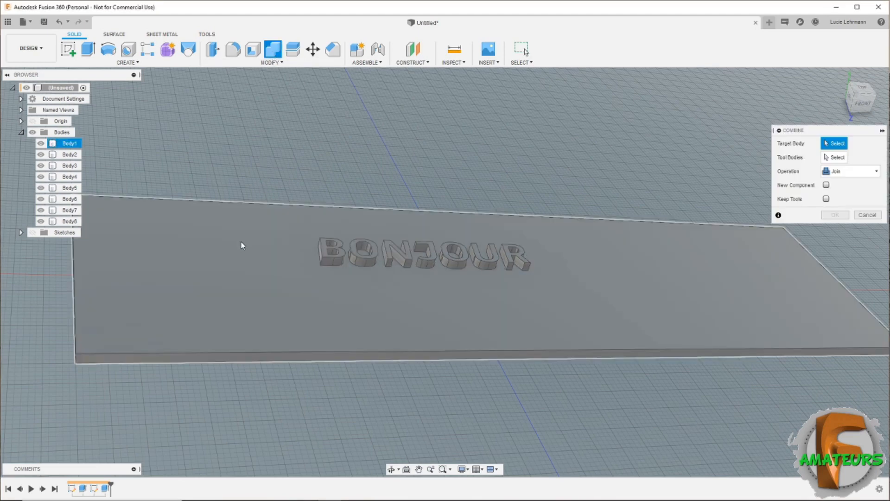
pyautogui.click(241, 246)
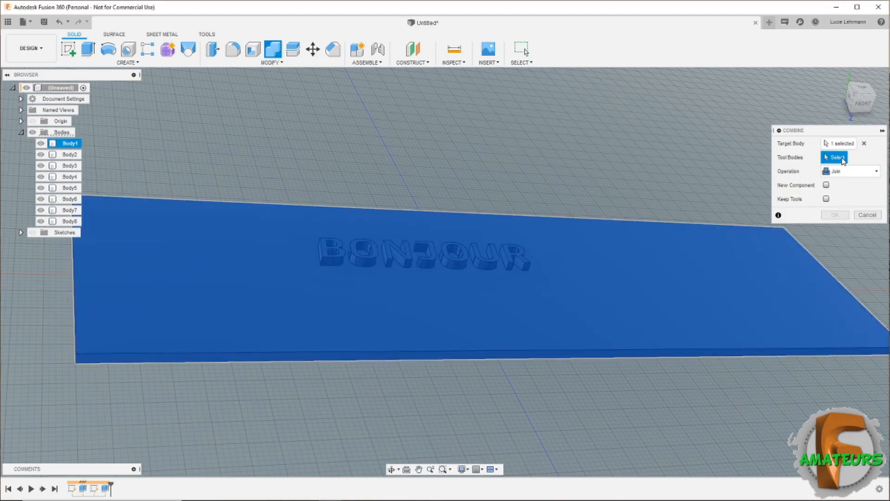
pyautogui.click(72, 154)
pyautogui.click(74, 165)
pyautogui.click(74, 177)
pyautogui.click(74, 187)
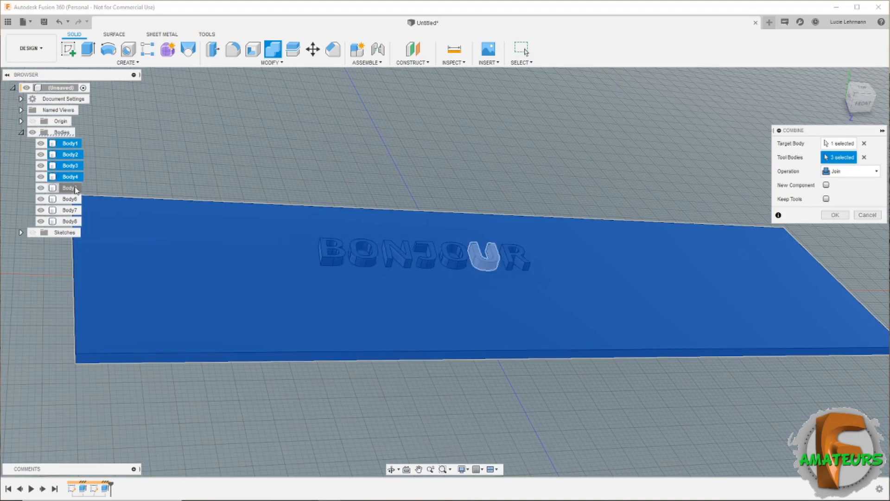
pyautogui.click(73, 199)
pyautogui.click(72, 210)
pyautogui.click(71, 222)
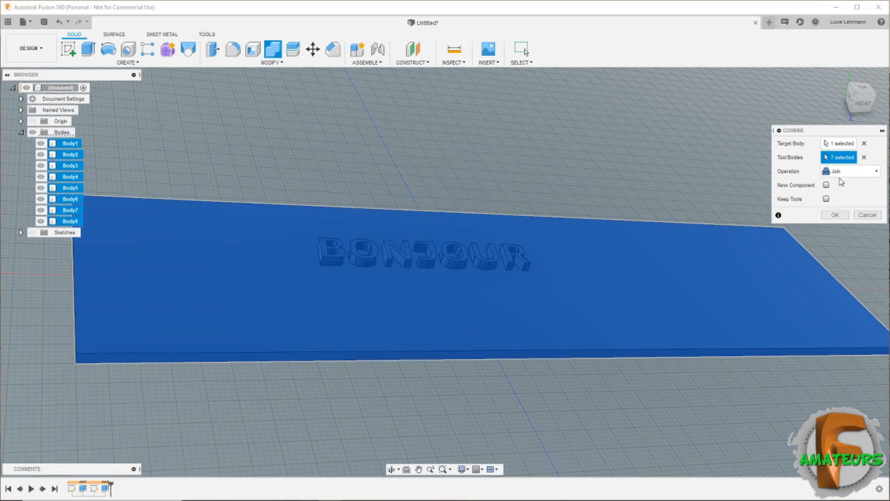
pyautogui.click(835, 215)
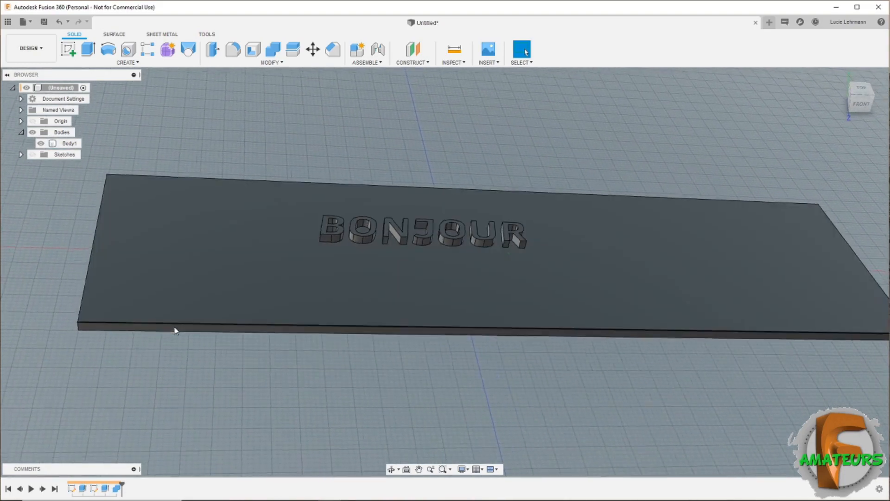
# Roll the design history back to just before the BONJOUR extrusion and delete all features after that point
pyautogui.moveTo(114, 483); pyautogui.dragTo(99, 486)
pyautogui.rightClick(110, 492)
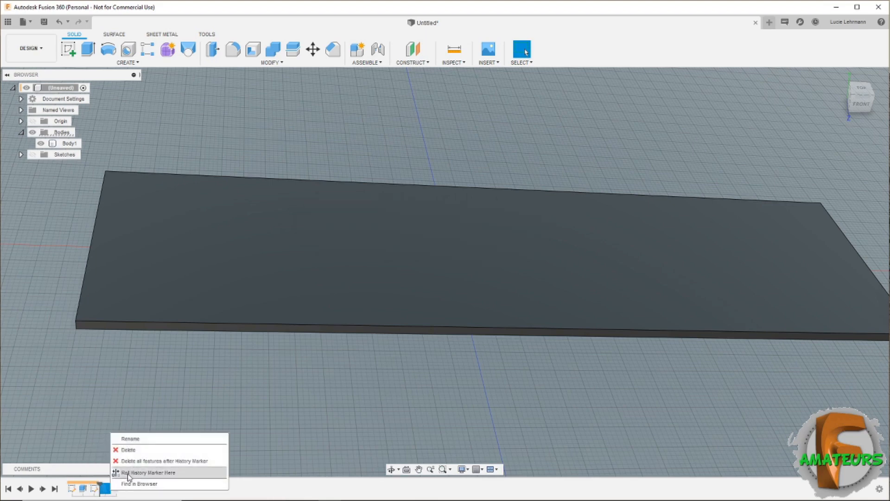
pyautogui.click(152, 462)
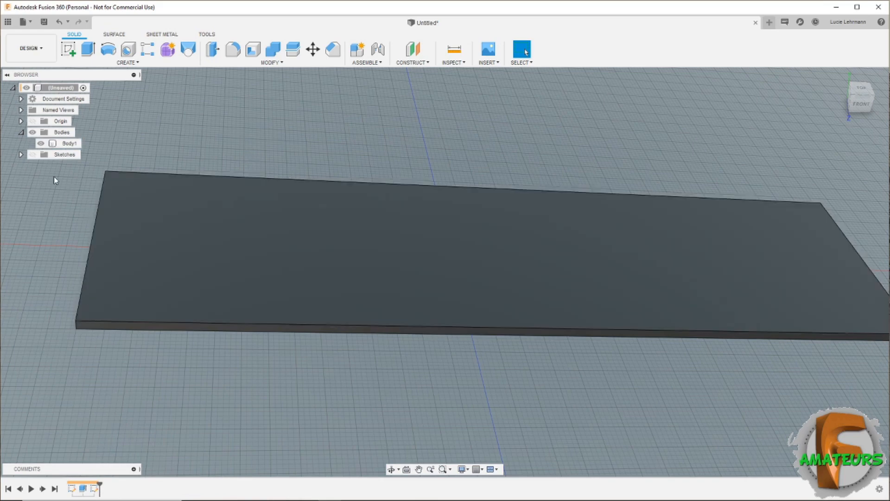
# Show the sketches, cut the BONJOUR text into the plate with a -1 mm extrusion, and hide the sketches again
pyautogui.click(33, 155)
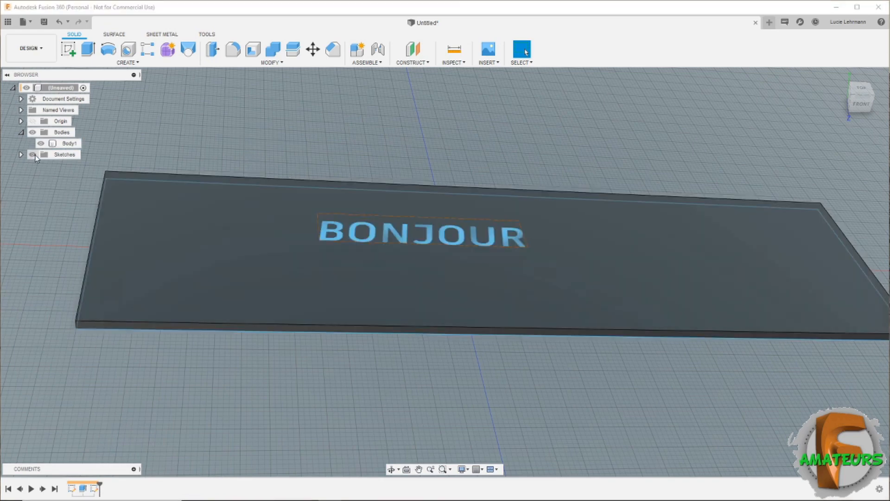
pyautogui.click(88, 48)
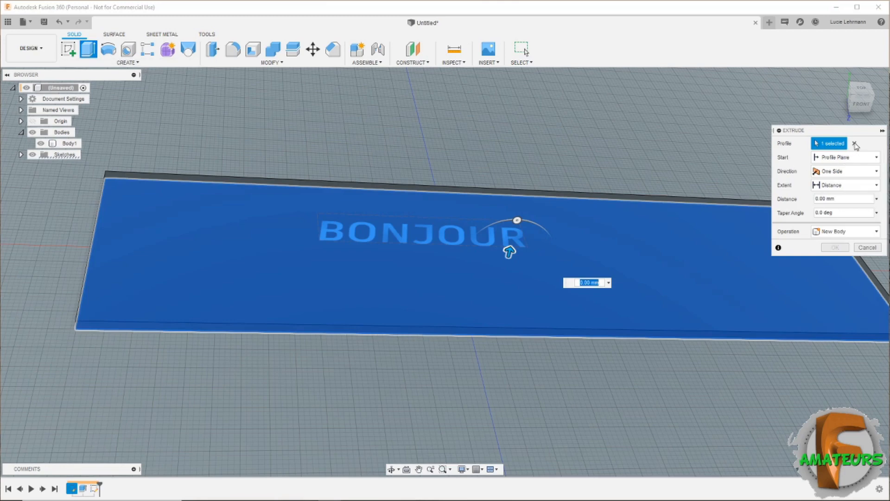
pyautogui.click(855, 144)
pyautogui.click(509, 235)
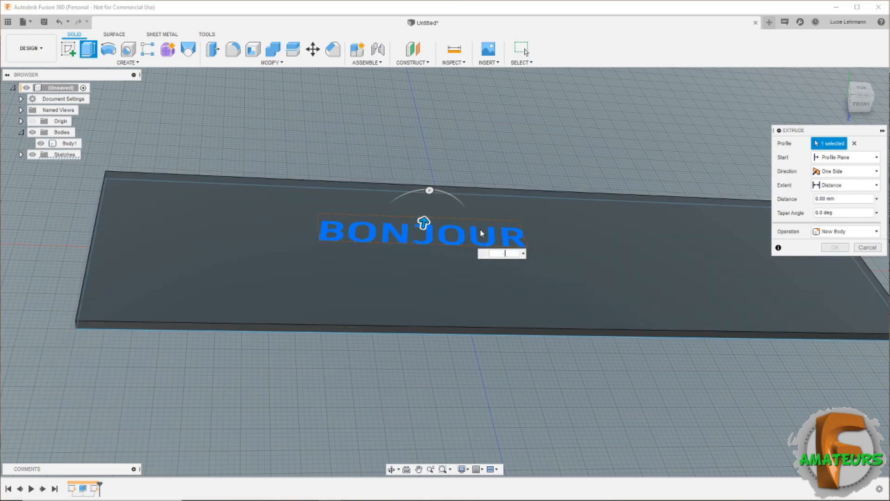
pyautogui.write('-1')
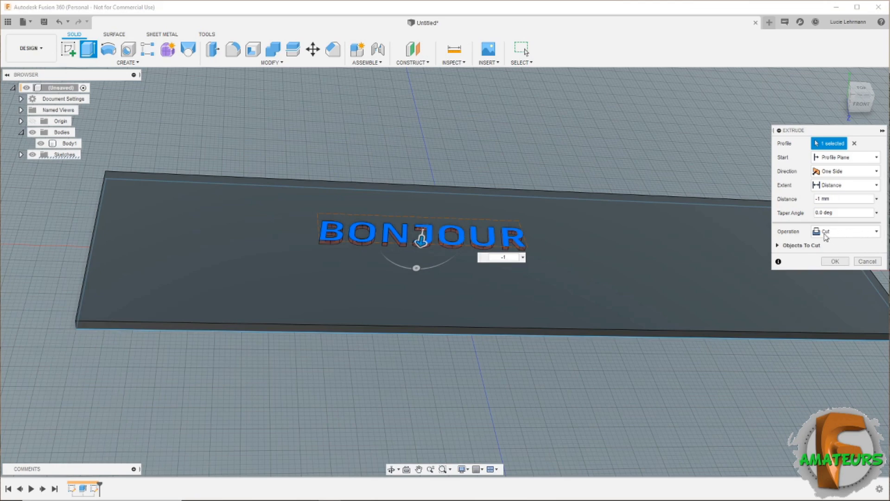
pyautogui.click(838, 262)
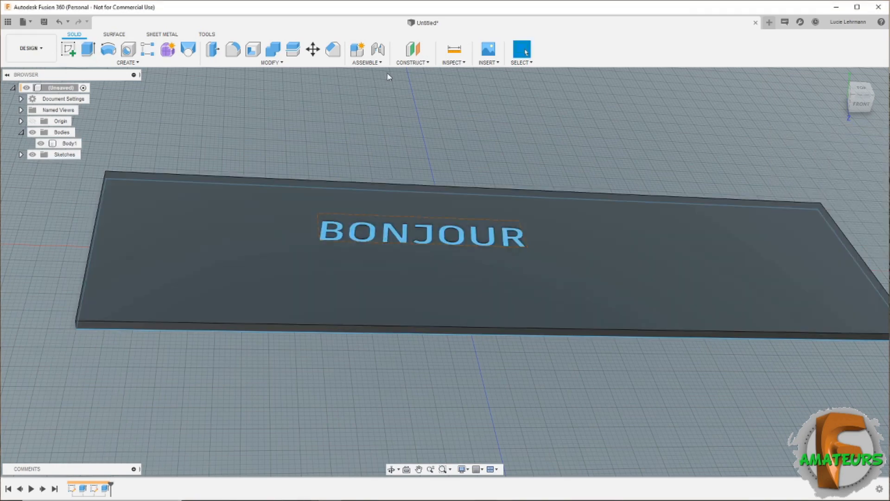
pyautogui.click(33, 155)
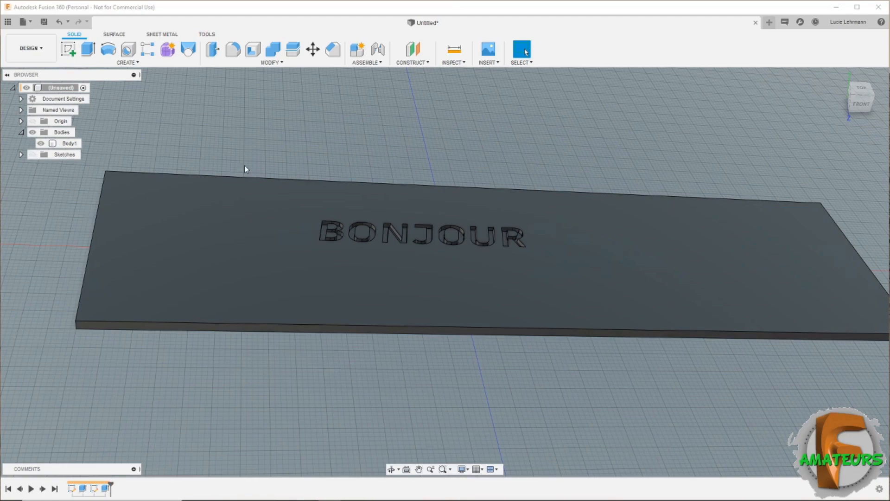
# Close the engraved BONJOUR plate design without saving the changes
pyautogui.scroll(5, 566, 166)
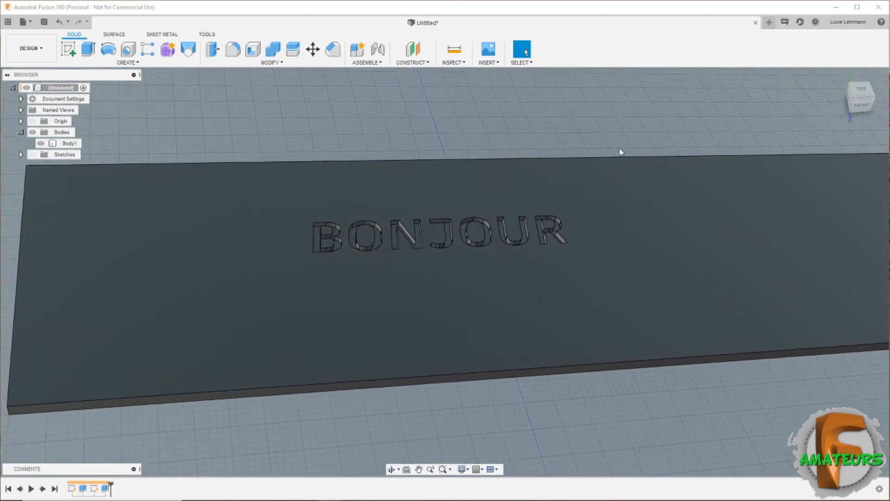
pyautogui.scroll(5, 646, 152)
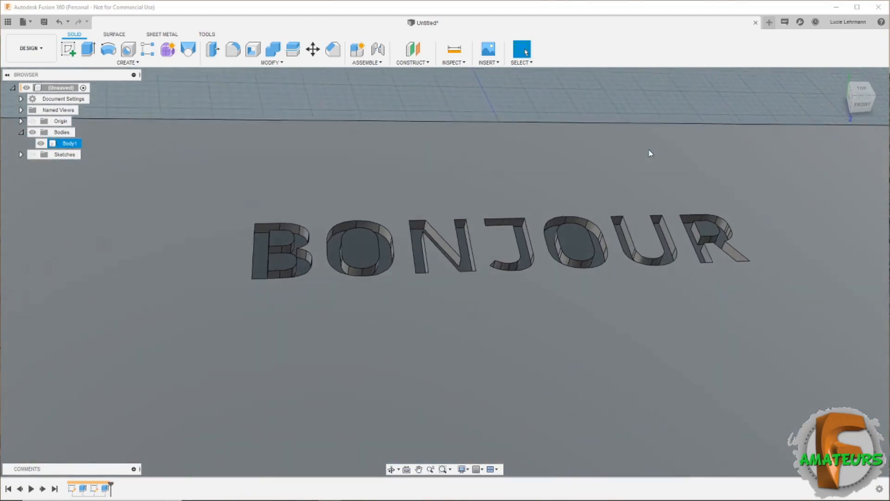
pyautogui.scroll(-5, 649, 153)
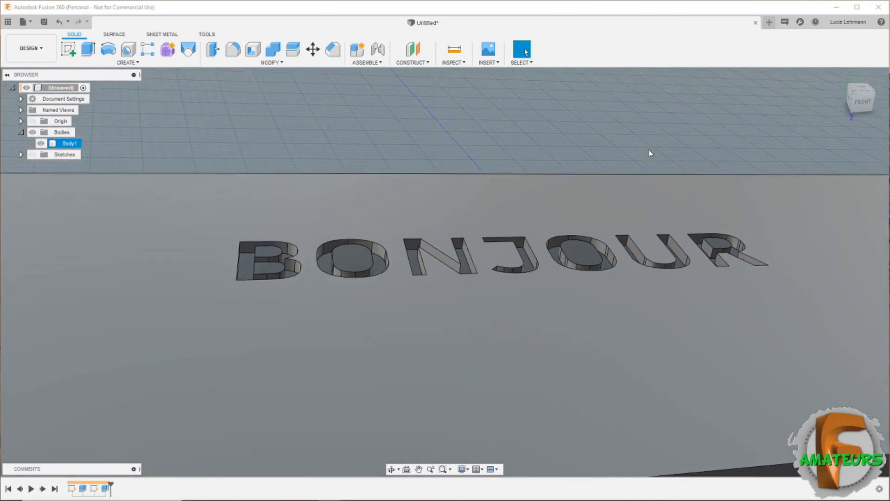
pyautogui.scroll(-6, 649, 153)
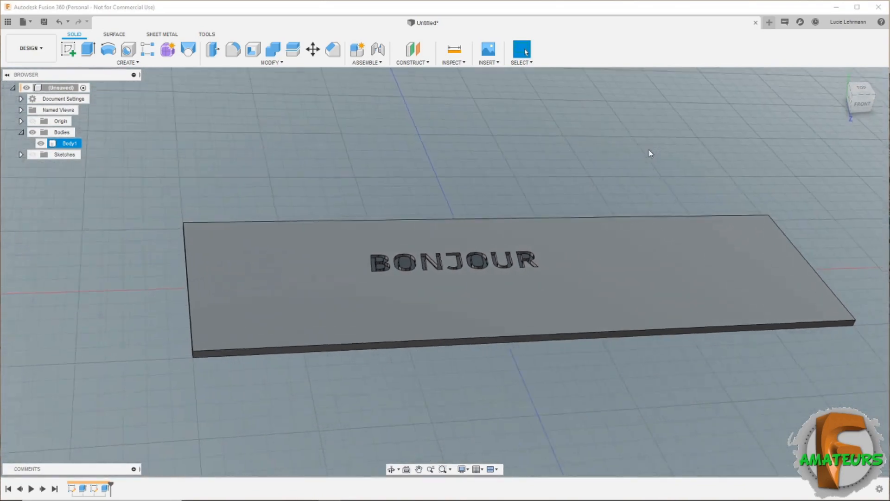
pyautogui.scroll(-4, 649, 153)
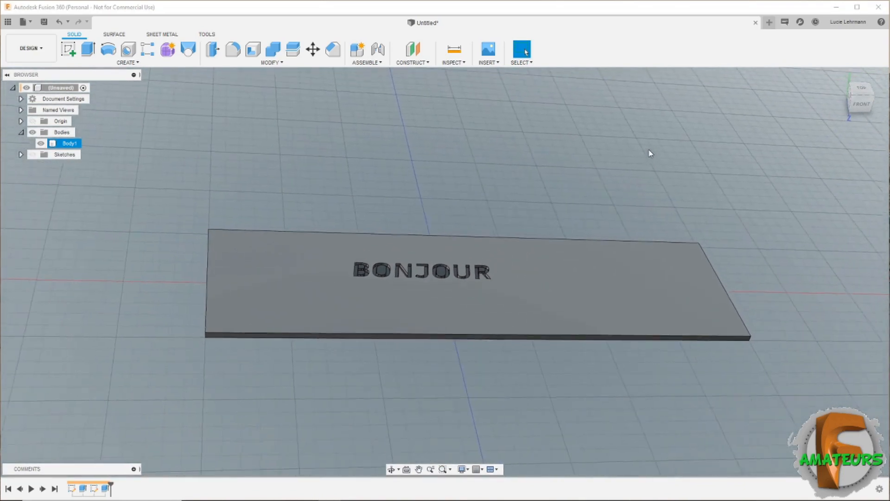
pyautogui.click(649, 150)
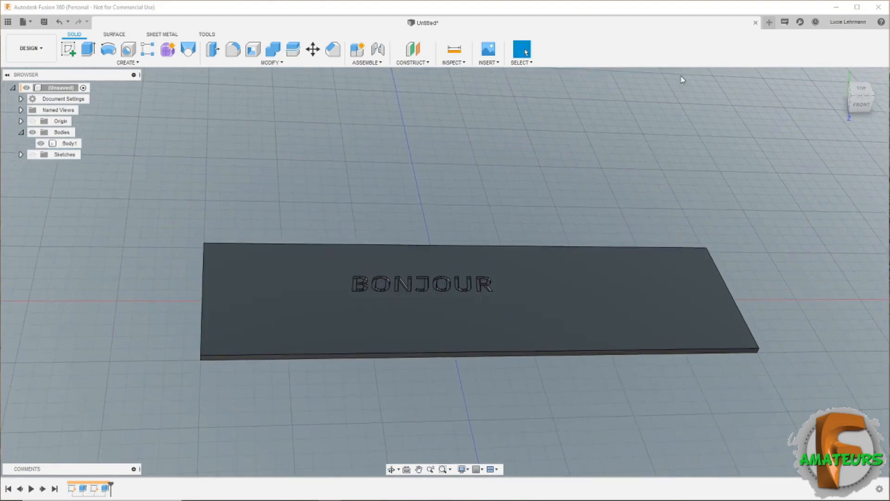
pyautogui.click(756, 22)
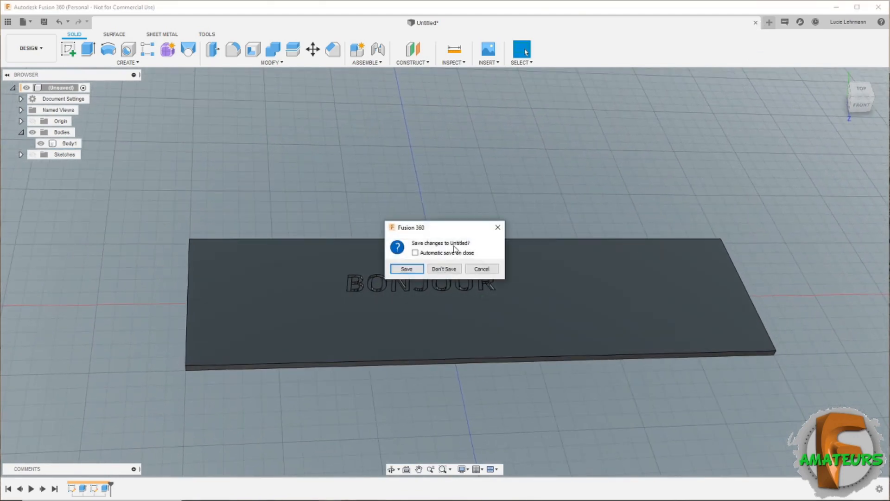
pyautogui.click(447, 269)
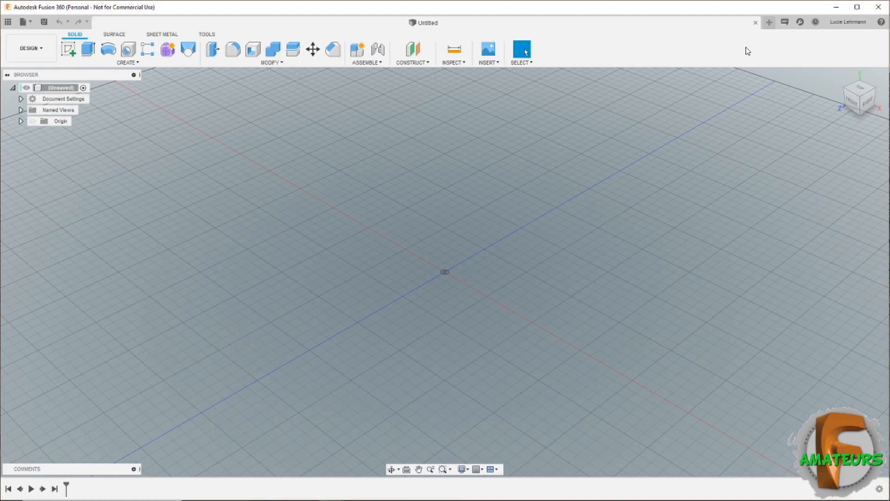
# Create a cylinder 100 mm in diameter and 50 mm high on the horizontal plane, centred on the origin, as a new body
pyautogui.click(117, 63)
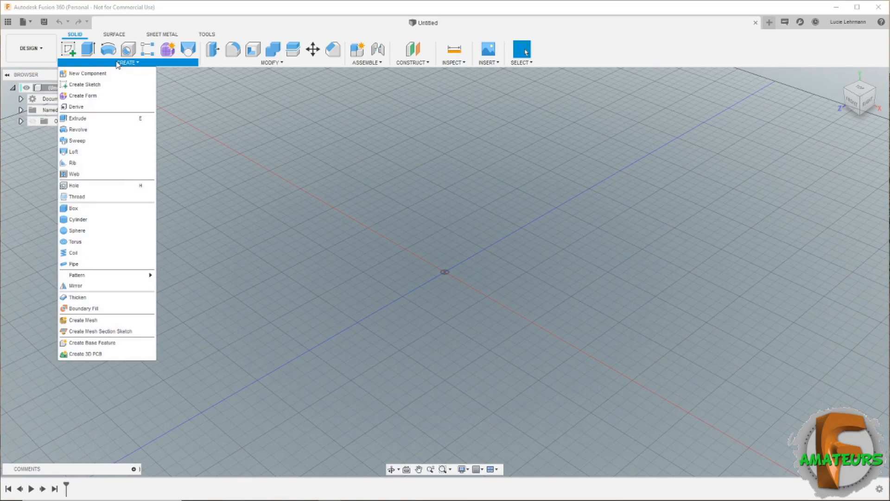
pyautogui.click(77, 218)
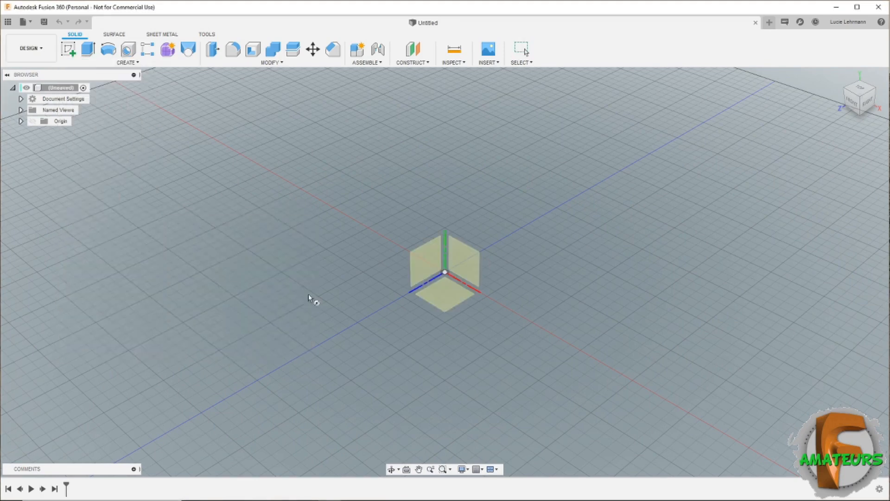
pyautogui.click(450, 297)
pyautogui.click(445, 274)
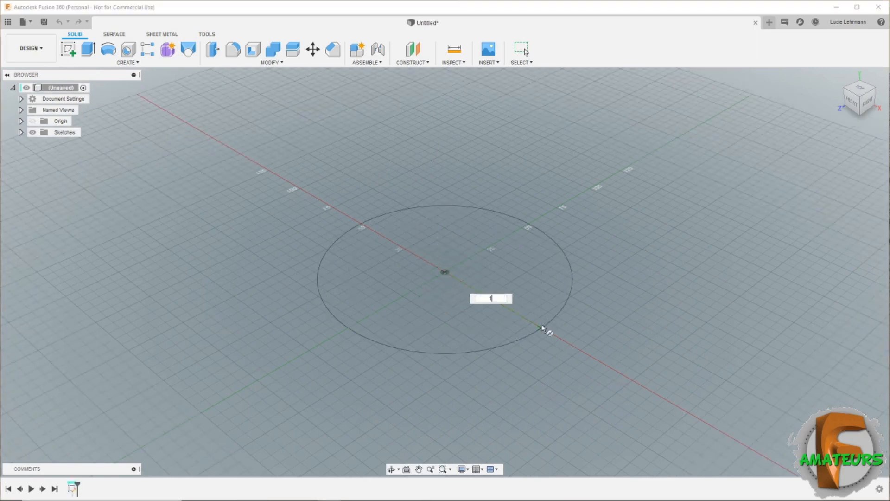
pyautogui.press('Tab')
pyautogui.click(543, 327)
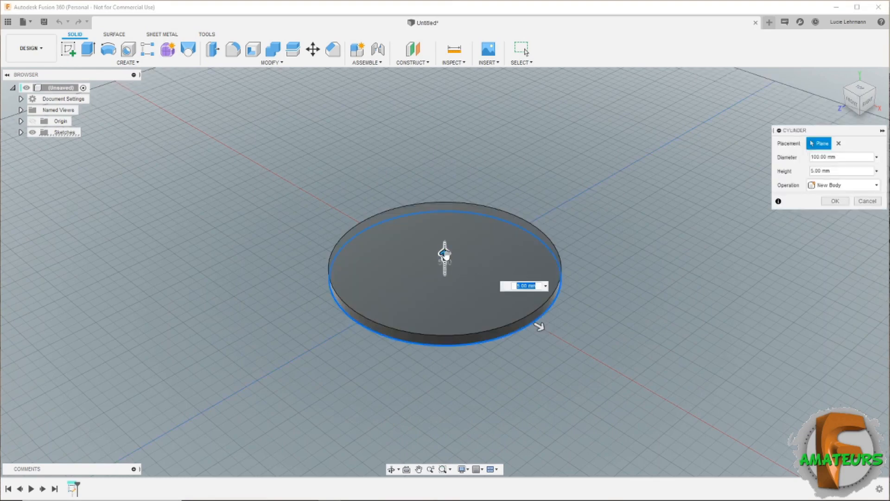
pyautogui.moveTo(436, 254); pyautogui.dragTo(444, 164)
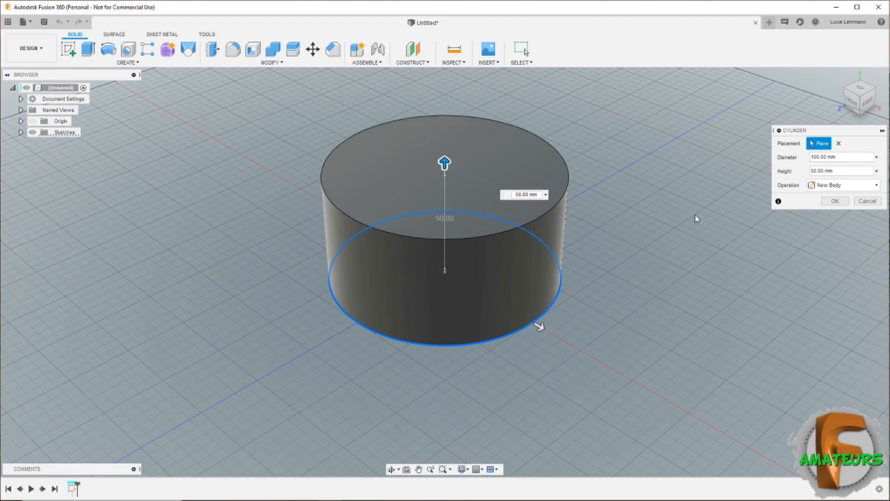
pyautogui.click(836, 201)
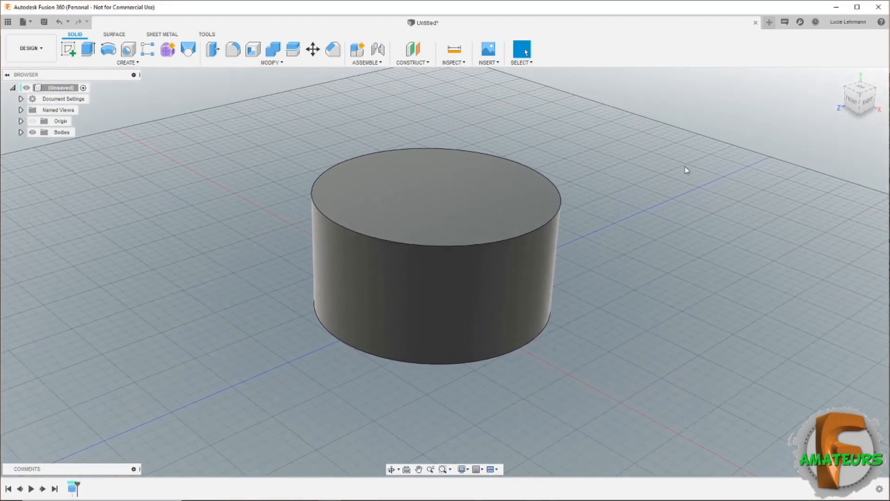
# Shell the cylinder through its top and bottom faces with an inside thickness of 3 mm
pyautogui.click(252, 55)
pyautogui.click(407, 212)
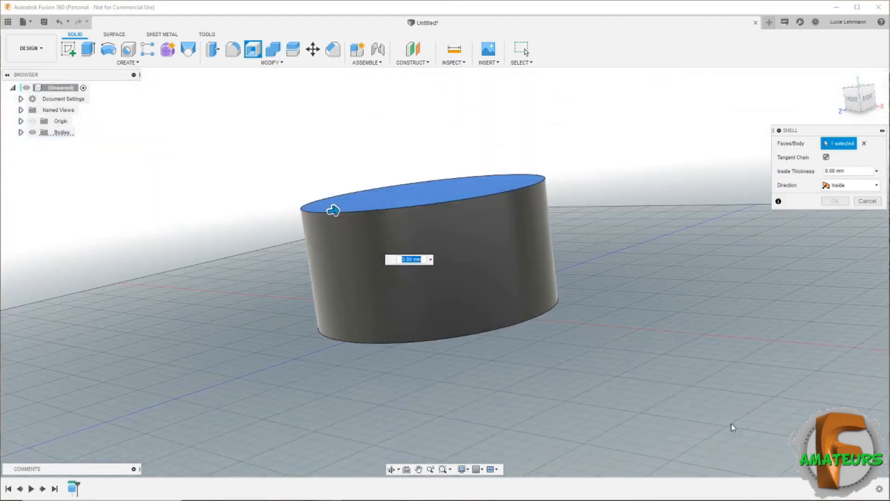
pyautogui.keyDown('shift'); pyautogui.moveTo(731, 424); pyautogui.dragTo(503, 288, button='middle'); pyautogui.keyUp('shift')
pyautogui.click(503, 285)
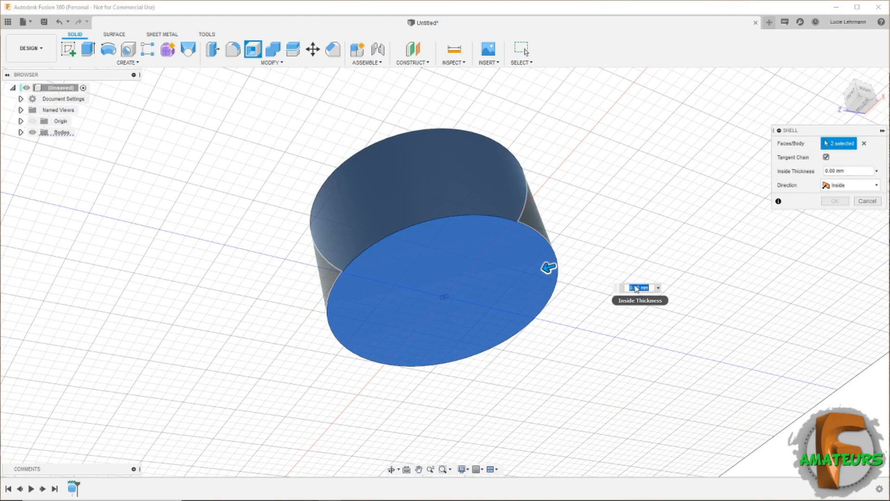
pyautogui.write('3')
pyautogui.press('Return')
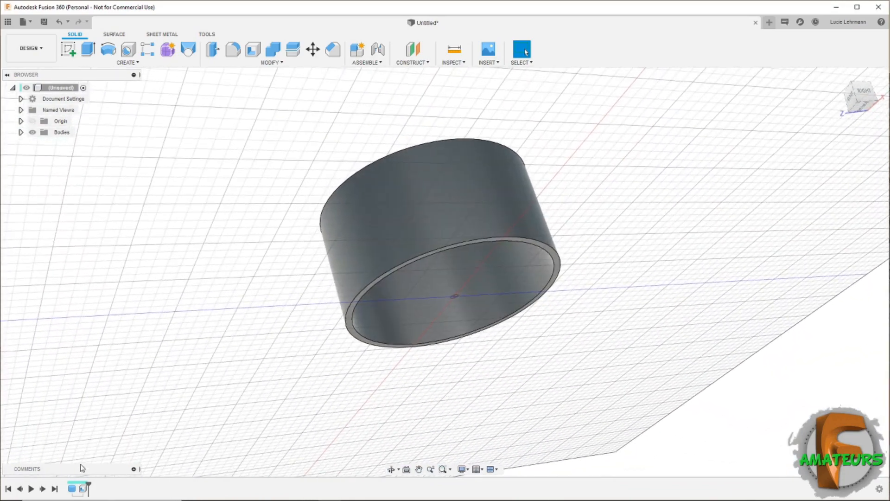
# Edit the cylinder's shell to open only the top face, with an inside thickness of 3 mm
pyautogui.click(84, 488)
pyautogui.rightClick(83, 488)
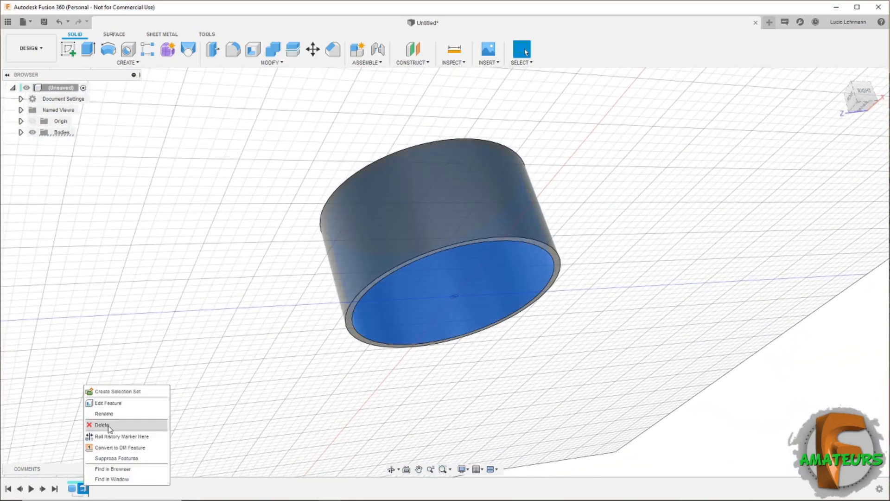
pyautogui.click(116, 407)
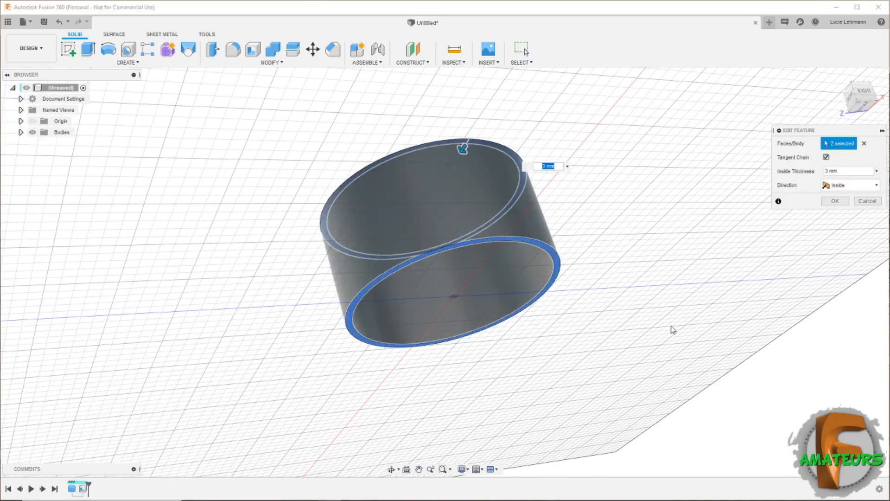
pyautogui.click(865, 144)
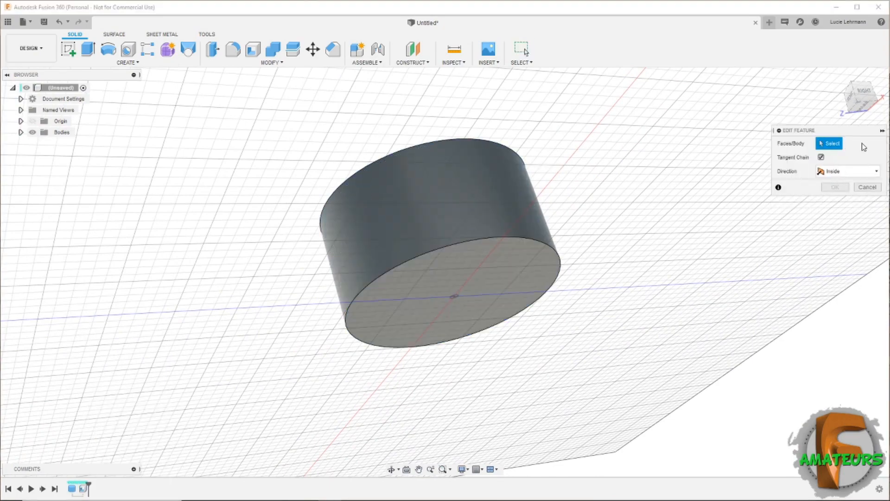
pyautogui.keyDown('shift'); pyautogui.moveTo(747, 172); pyautogui.dragTo(696, 316, button='middle'); pyautogui.keyUp('shift')
pyautogui.click(453, 219)
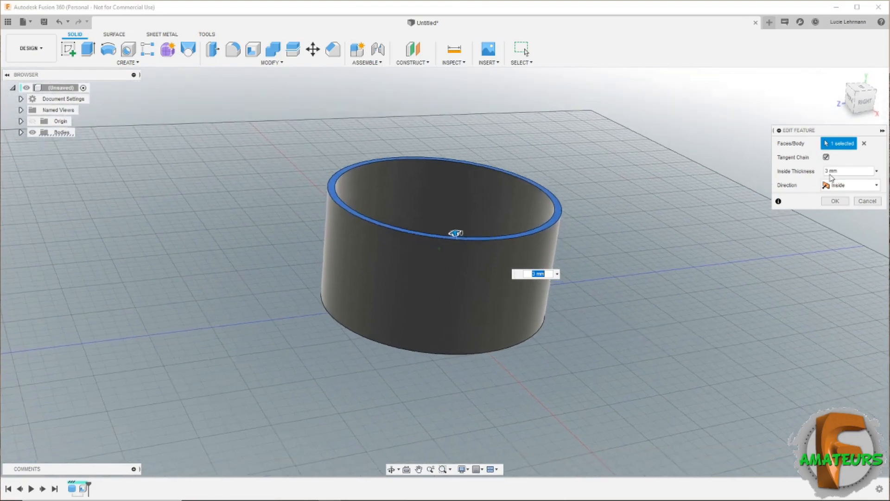
pyautogui.click(835, 202)
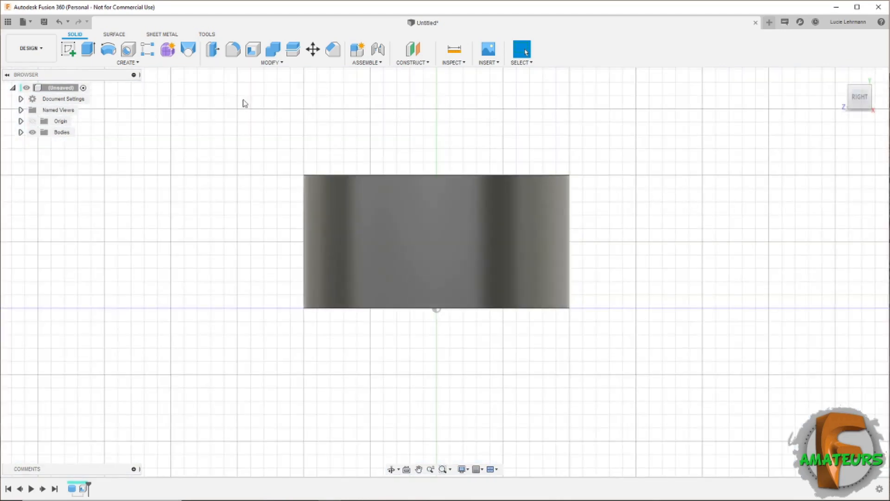
# Start a sketch on the vertical origin plane facing the Right view and add the text BONJOUR over the cylinder
pyautogui.click(69, 49)
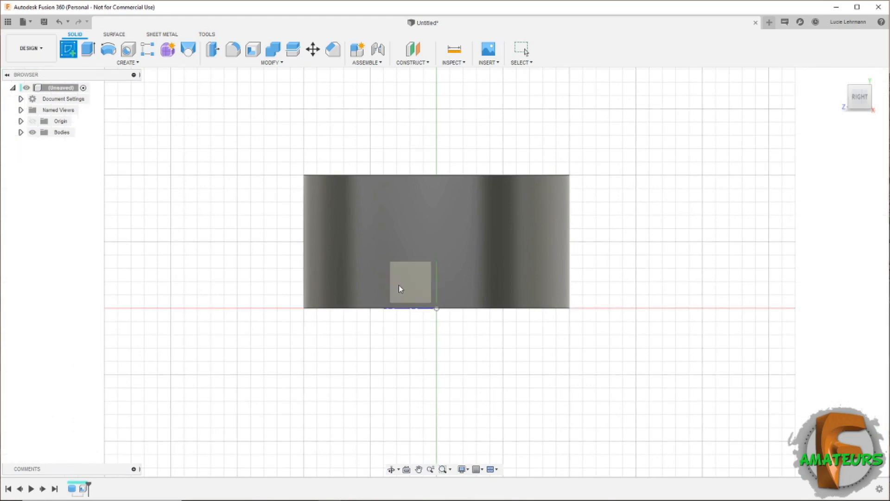
pyautogui.click(406, 287)
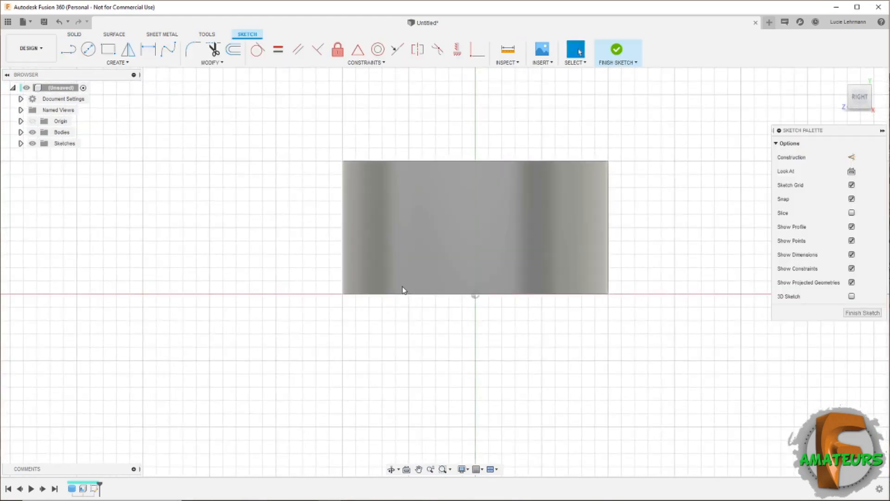
pyautogui.click(91, 63)
pyautogui.click(74, 180)
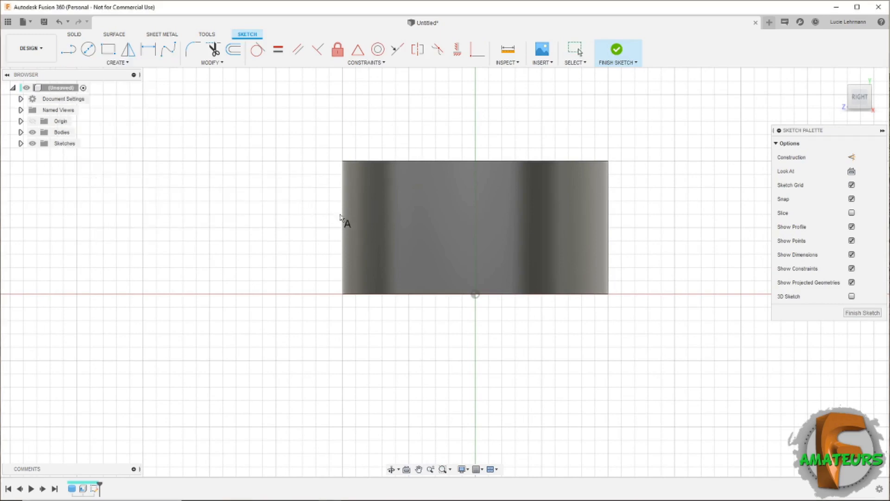
pyautogui.click(422, 228)
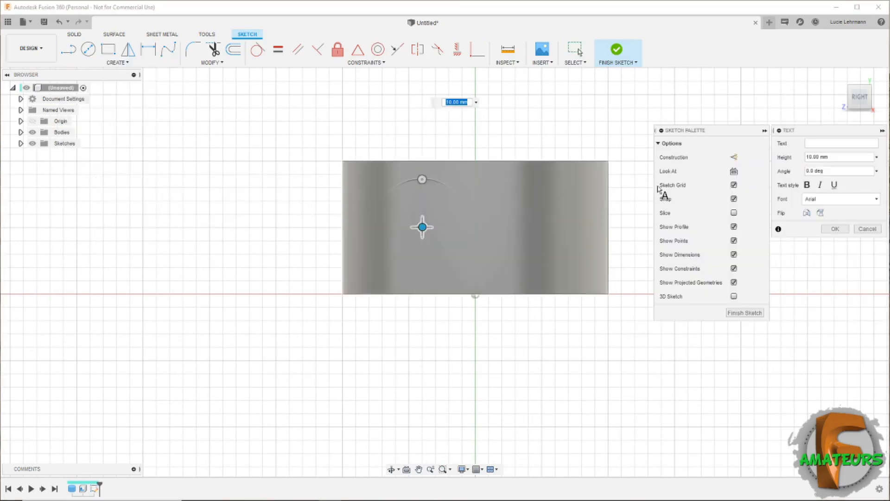
pyautogui.click(829, 144)
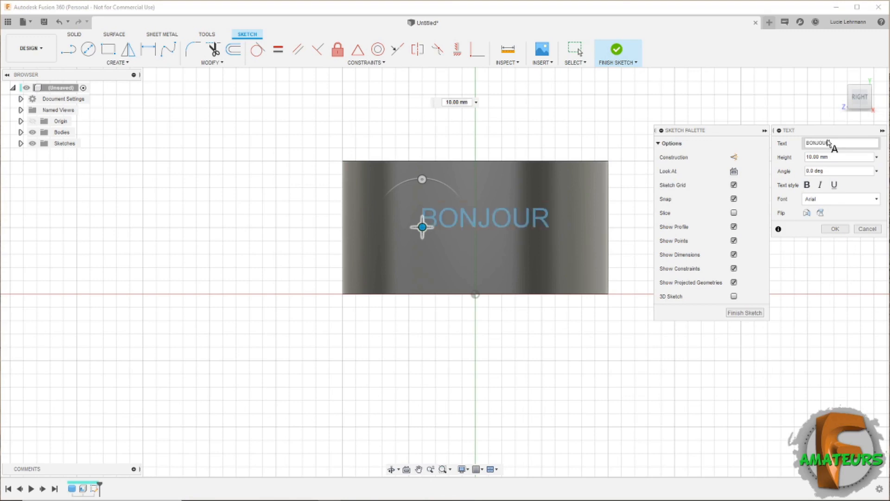
# Set the BONJOUR text to 15 mm high and bold, centre it across the cylinder, and finish the sketch
pyautogui.moveTo(422, 227); pyautogui.dragTo(416, 236)
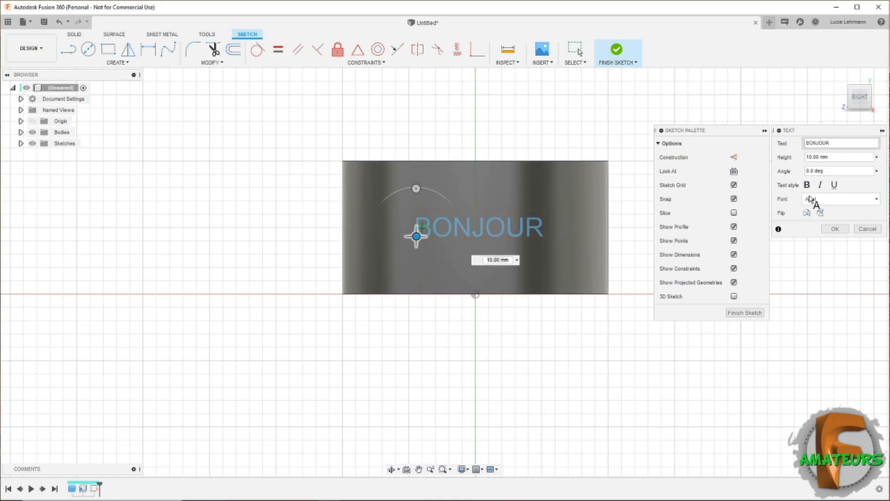
pyautogui.click(840, 158)
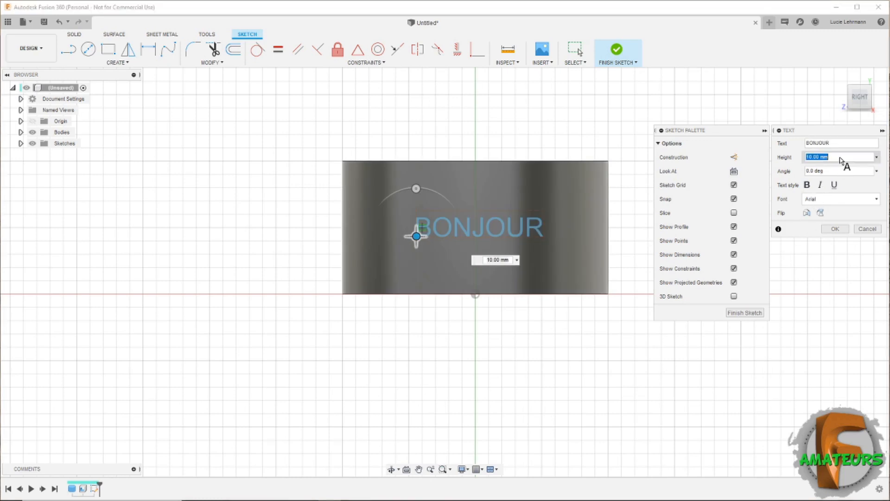
pyautogui.write('15')
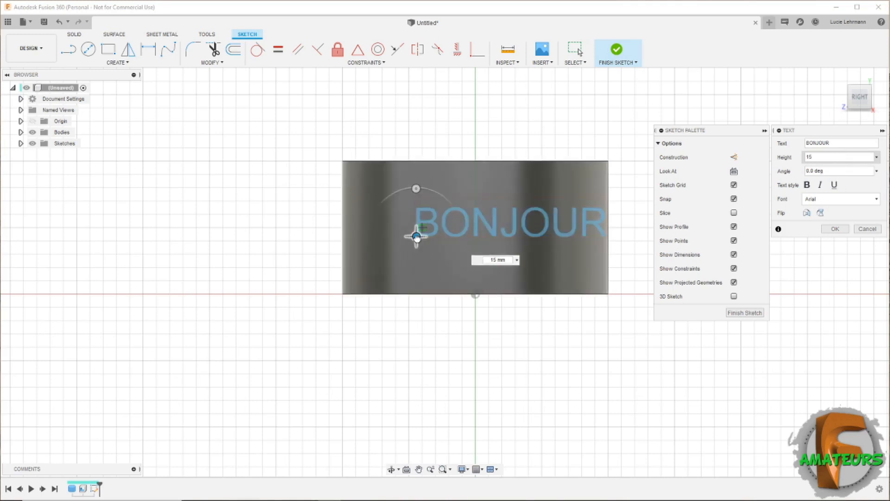
pyautogui.moveTo(412, 237); pyautogui.dragTo(386, 239)
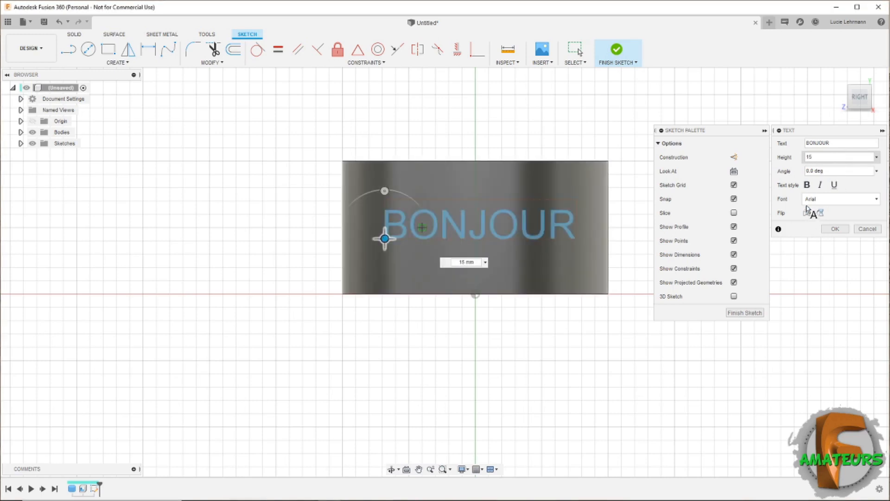
pyautogui.click(807, 185)
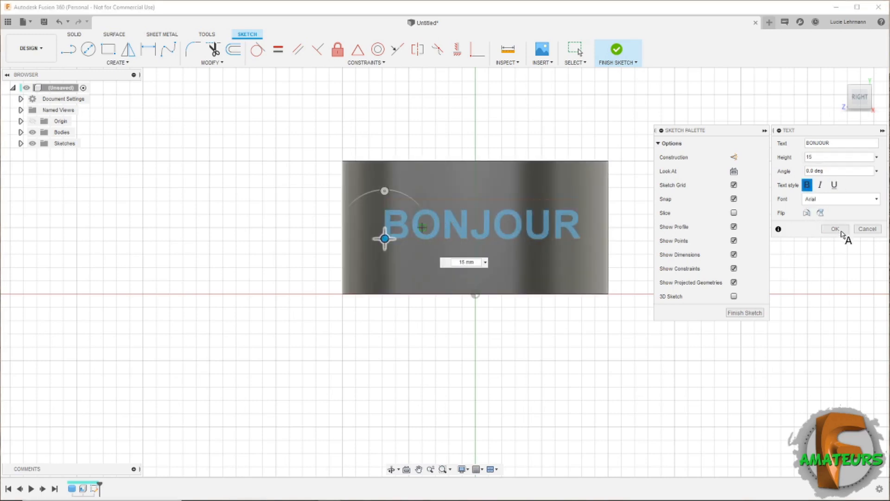
pyautogui.click(841, 230)
pyautogui.keyDown('shift'); pyautogui.moveTo(694, 290); pyautogui.dragTo(598, 246, button='middle'); pyautogui.keyUp('shift')
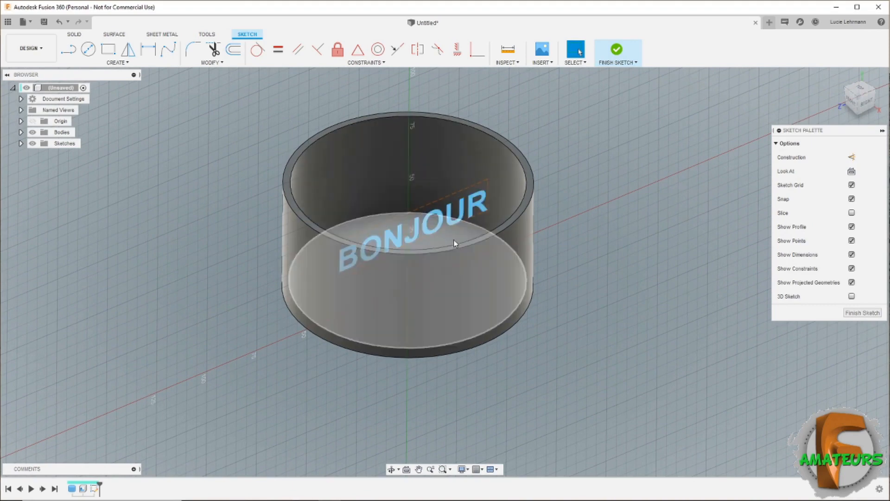
pyautogui.click(618, 51)
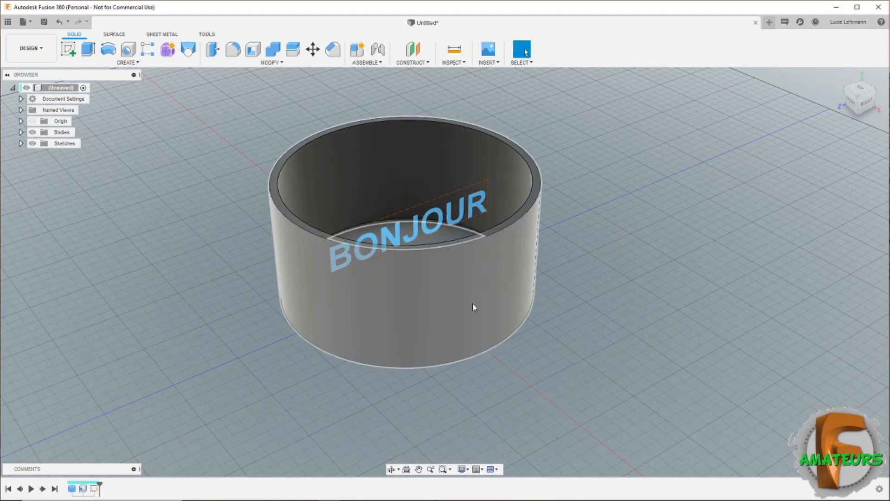
# Extrude the BONJOUR text 60 mm as a cut through the cylinder's wall
pyautogui.click(89, 52)
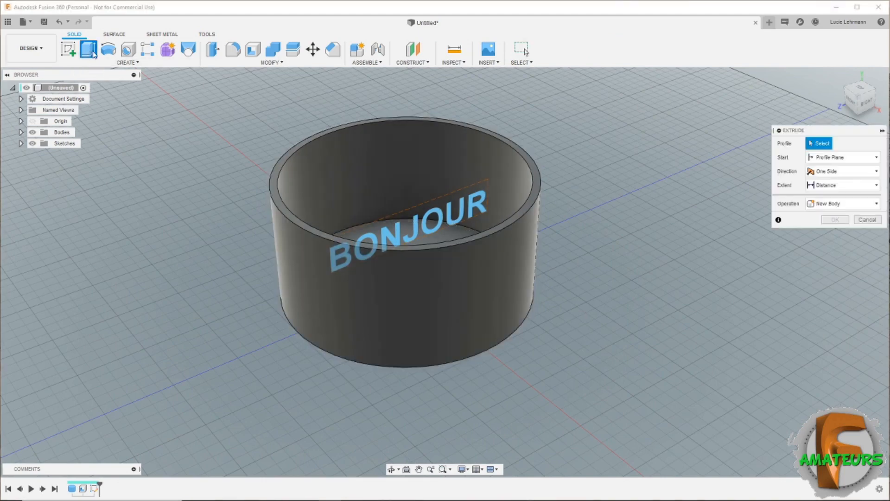
pyautogui.click(437, 212)
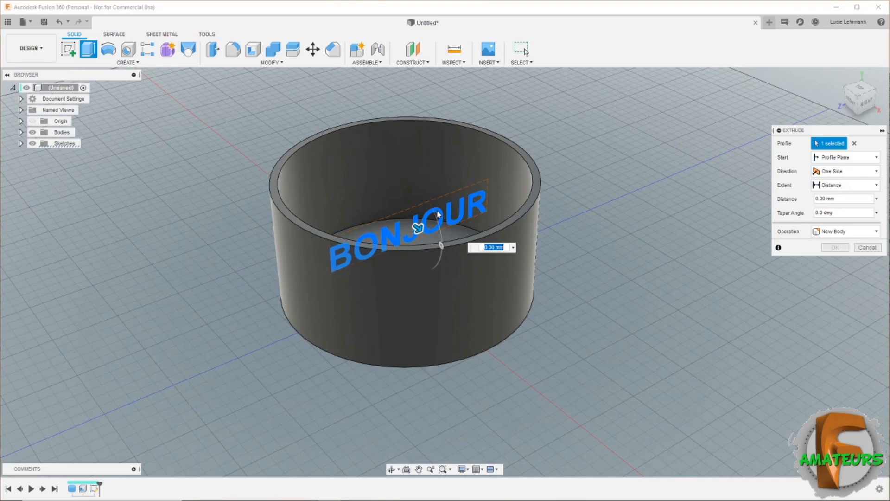
pyautogui.moveTo(419, 227); pyautogui.dragTo(519, 311)
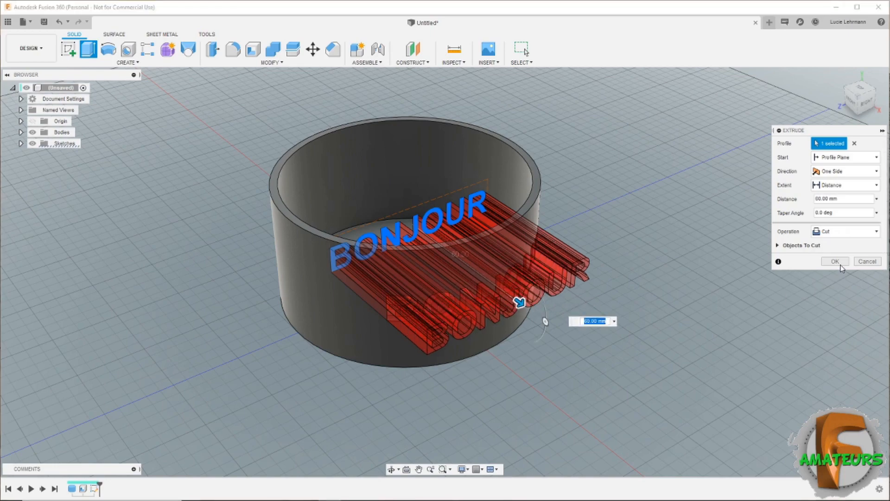
pyautogui.click(841, 264)
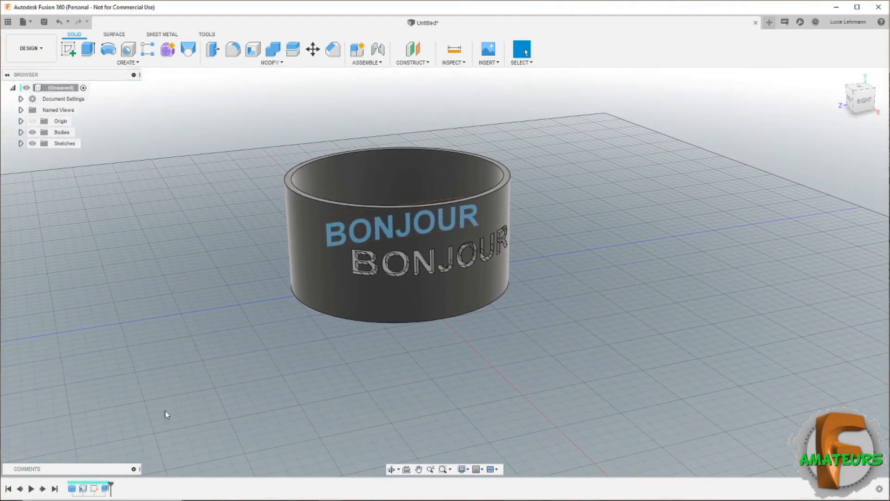
# Edit the BONJOUR cut, set its start to From Object, and reselect the text as the profile
pyautogui.rightClick(106, 488)
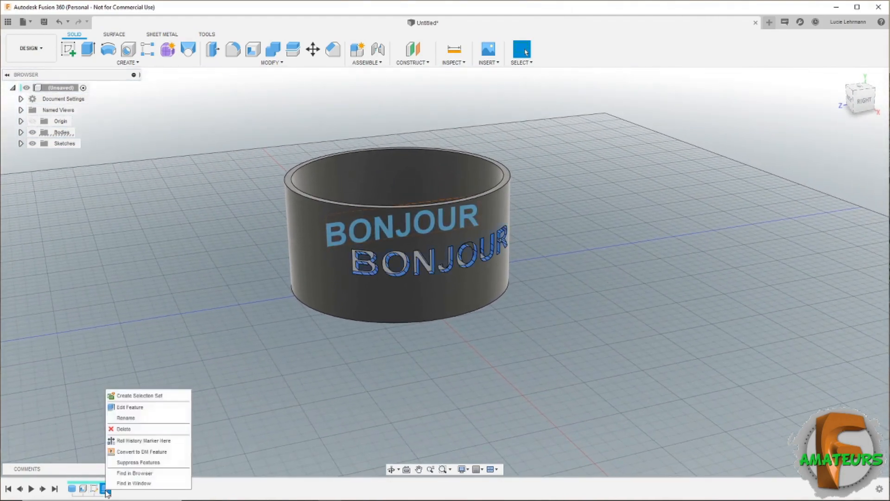
pyautogui.click(153, 429)
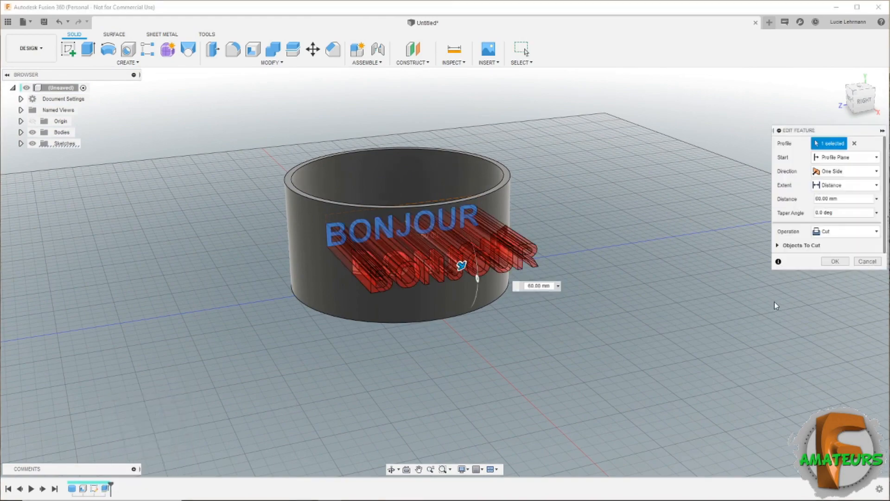
pyautogui.click(868, 159)
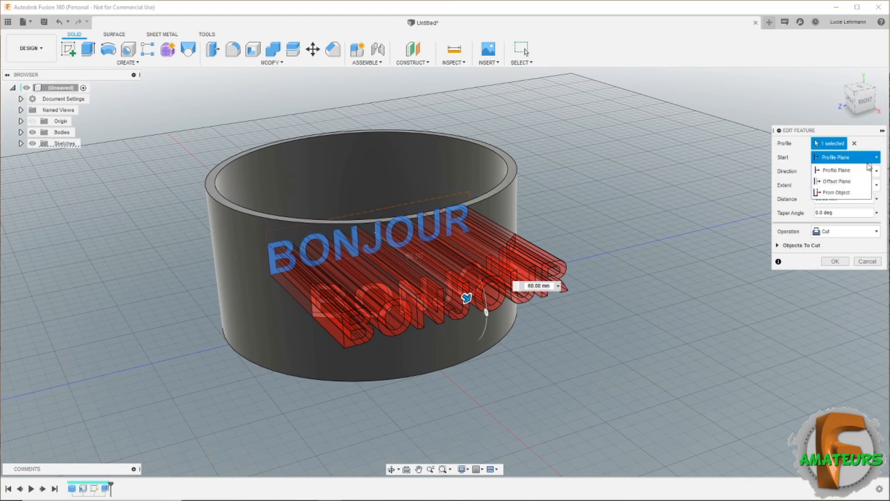
pyautogui.click(853, 192)
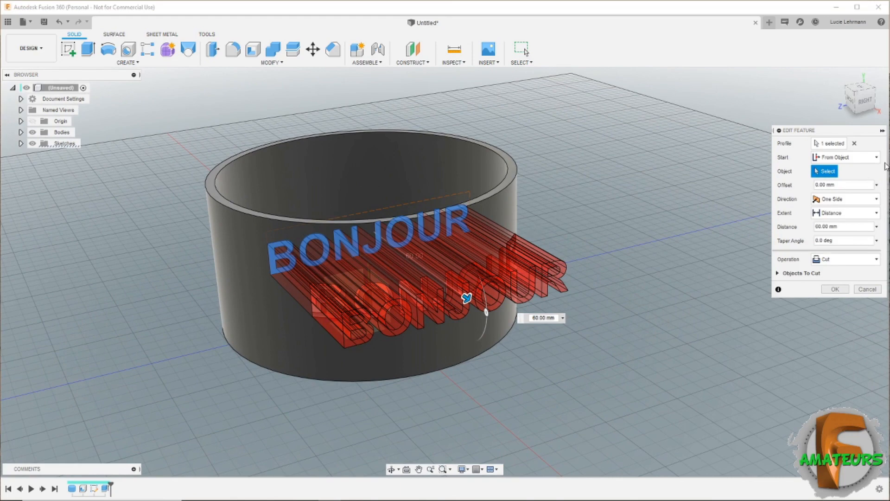
pyautogui.click(855, 144)
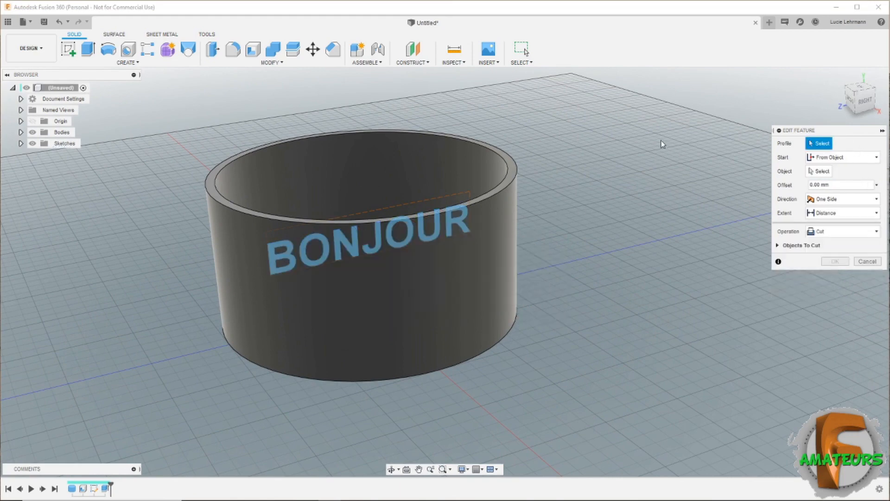
pyautogui.keyDown('shift'); pyautogui.moveTo(412, 218); pyautogui.dragTo(419, 239, button='middle'); pyautogui.keyUp('shift')
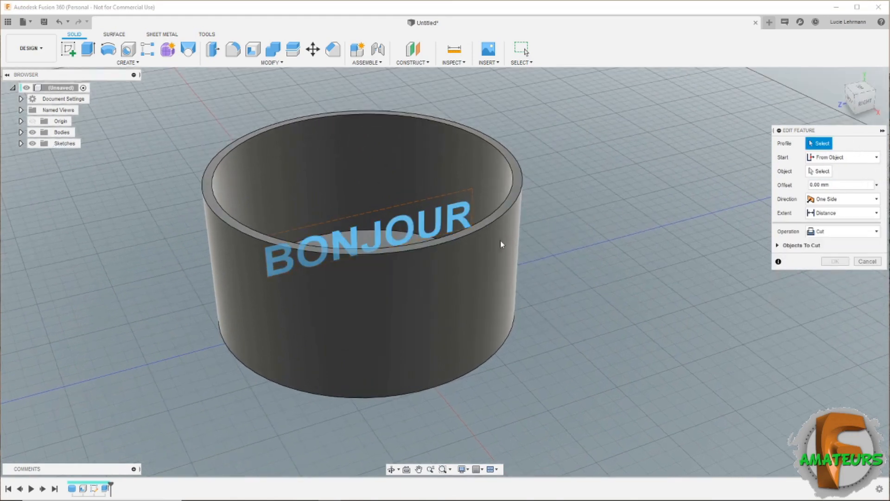
pyautogui.click(366, 236)
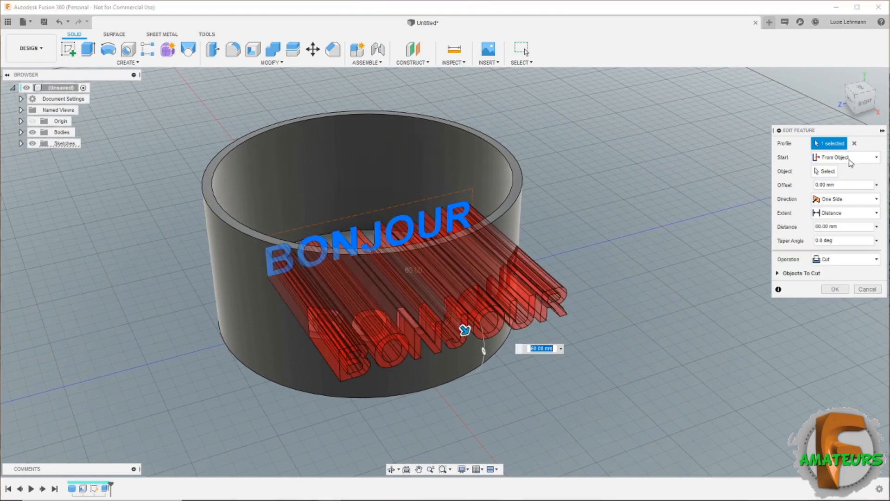
# Try to pick the cylinder's outer face as the start object, and return the start to Profile Plane
pyautogui.click(828, 172)
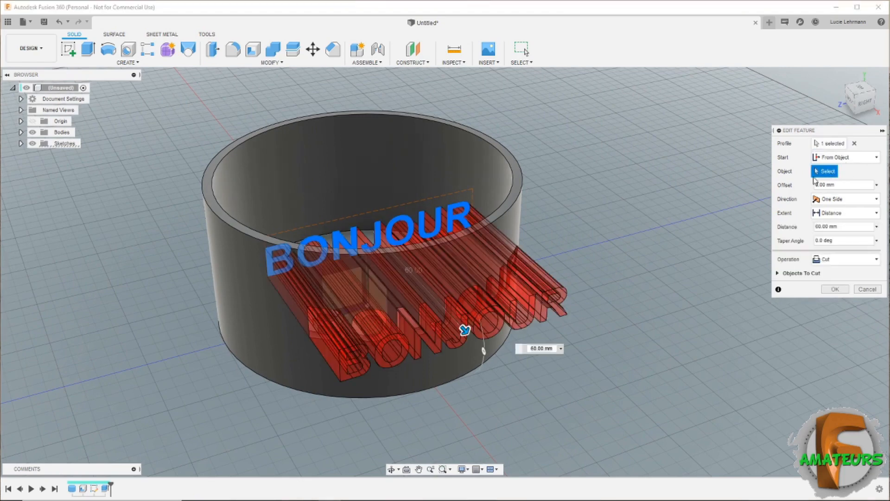
pyautogui.click(246, 292)
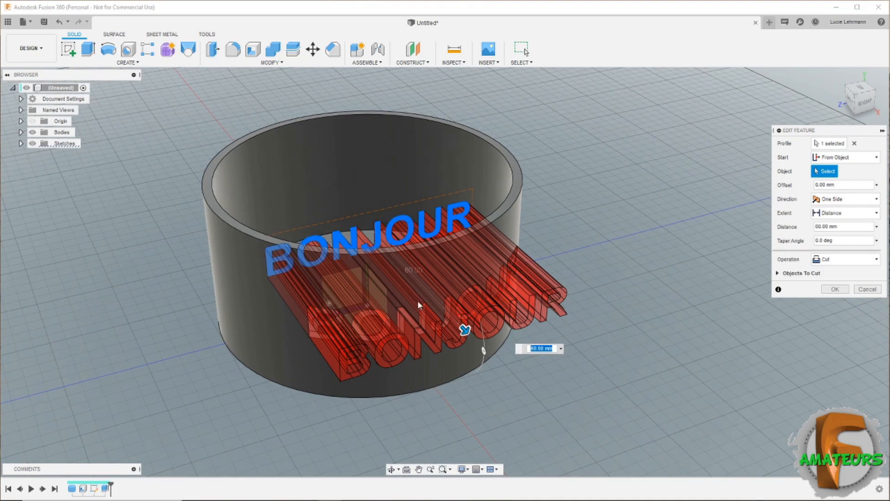
pyautogui.click(877, 157)
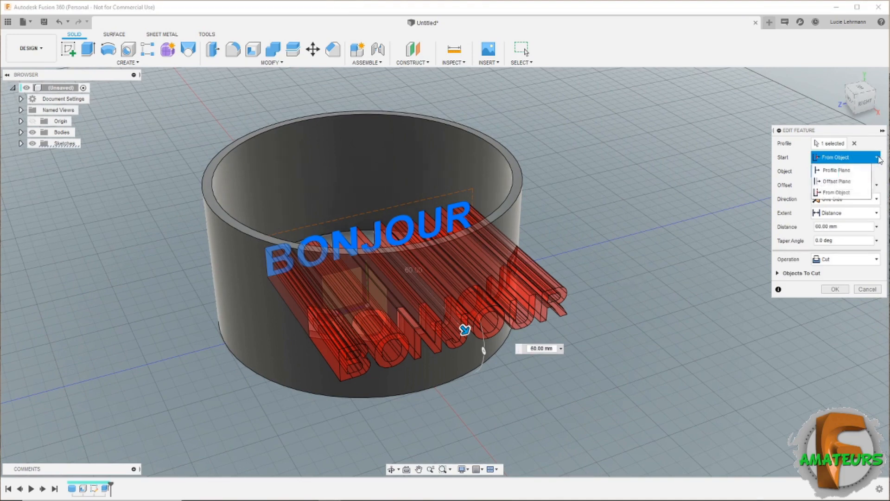
pyautogui.click(846, 171)
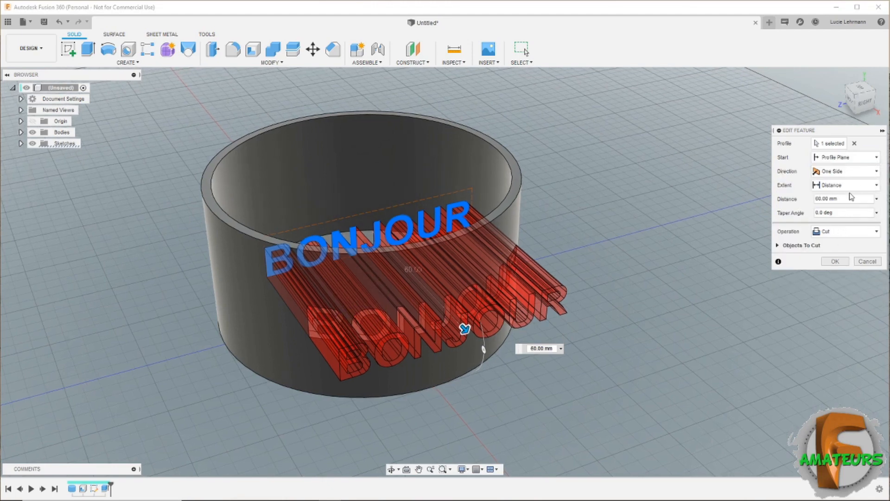
# Set the BONJOUR extrusion's start to From Object and its operation to Join
pyautogui.click(862, 161)
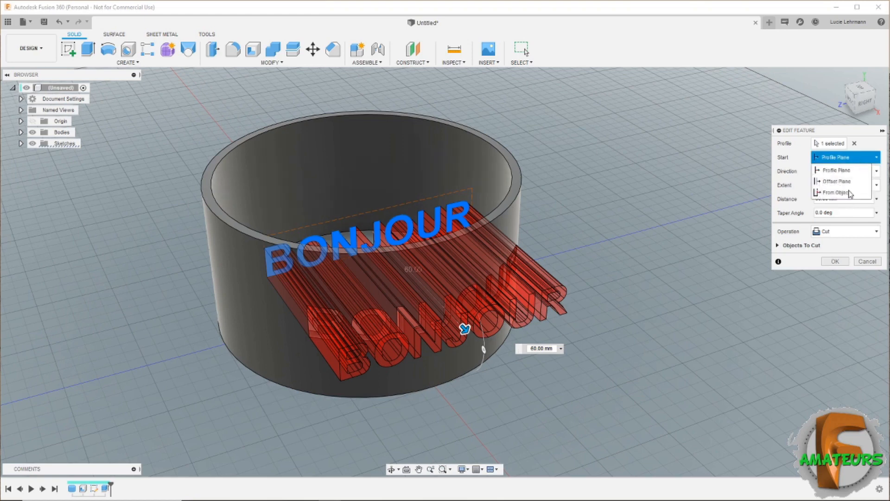
pyautogui.click(838, 191)
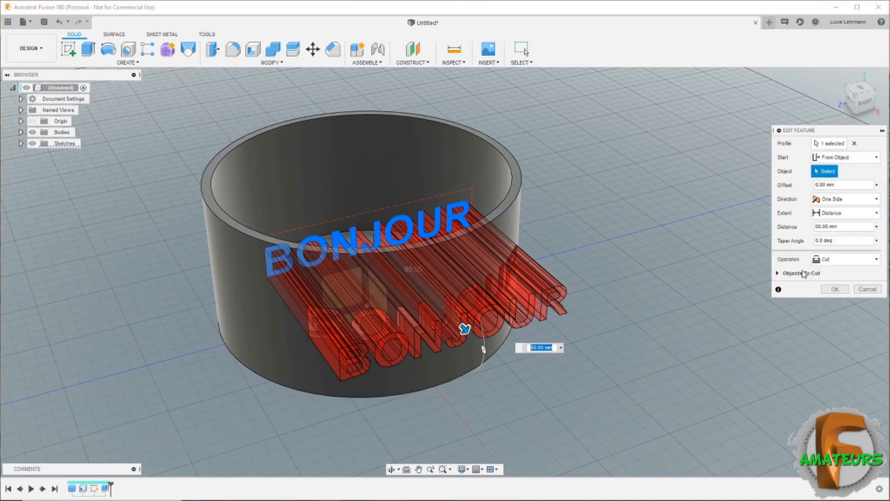
pyautogui.click(850, 261)
pyautogui.click(845, 274)
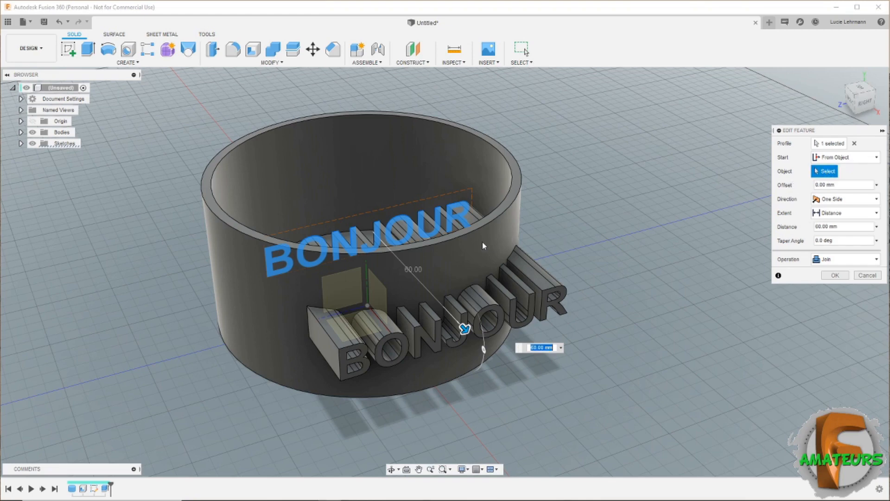
# Use the cylinder's outer face as the start object and extrude the BONJOUR text 2 mm outward from it
pyautogui.keyDown('shift'); pyautogui.moveTo(482, 242); pyautogui.dragTo(773, 250, button='middle'); pyautogui.keyUp('shift')
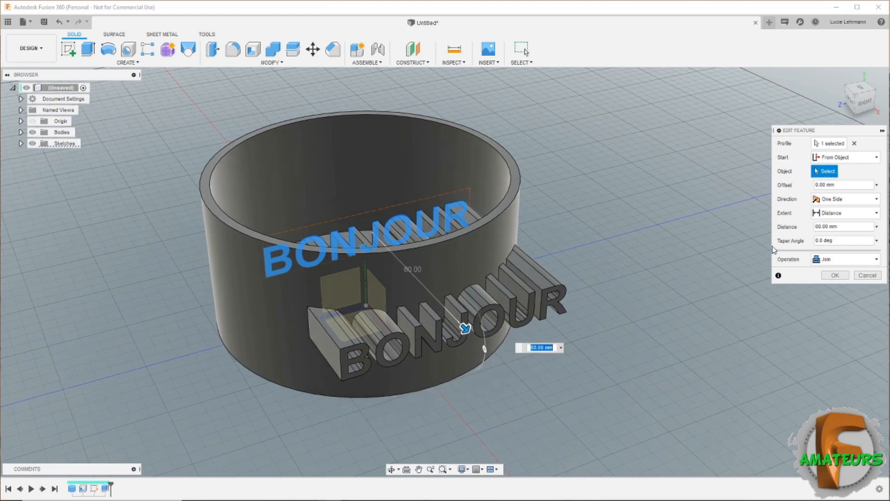
pyautogui.click(837, 227)
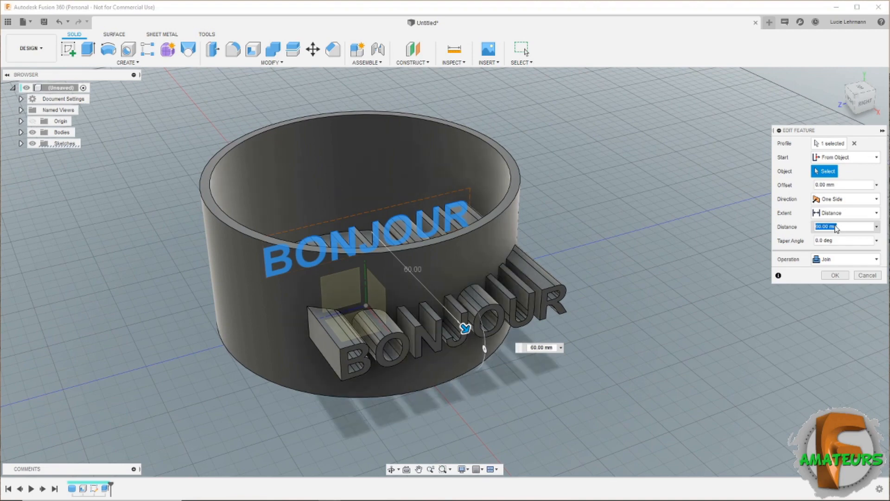
pyautogui.press('BackSpace')
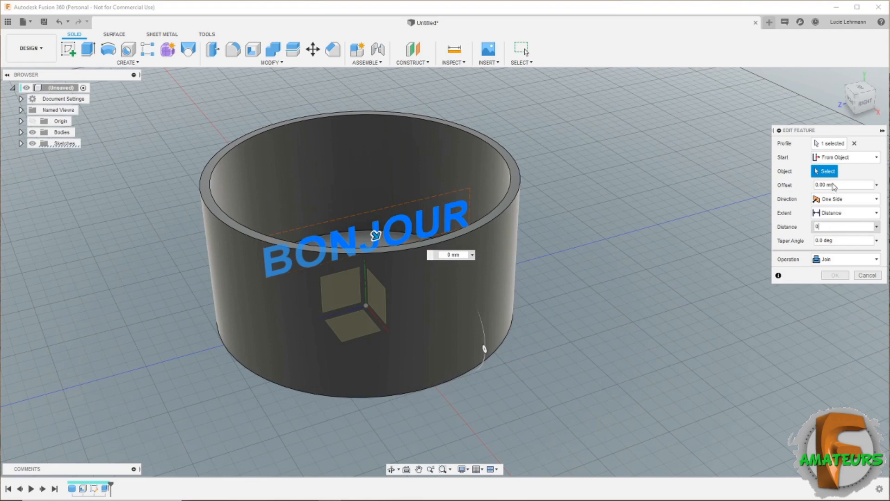
pyautogui.click(438, 283)
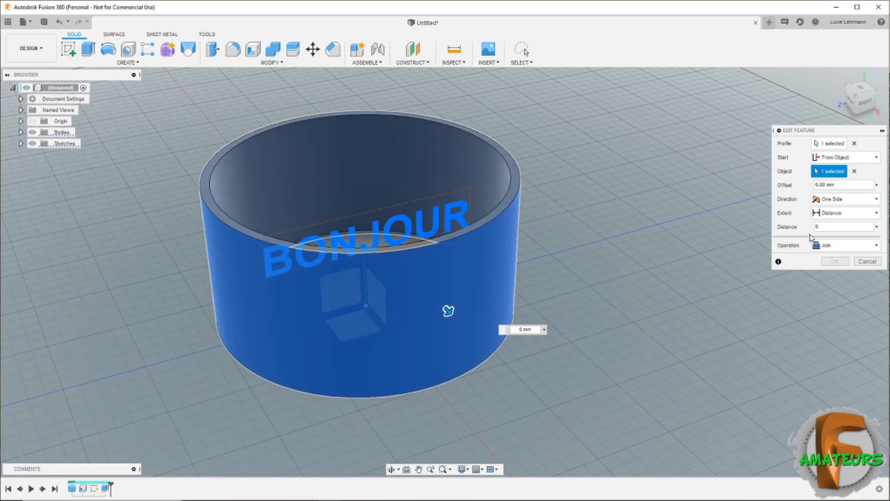
pyautogui.click(826, 227)
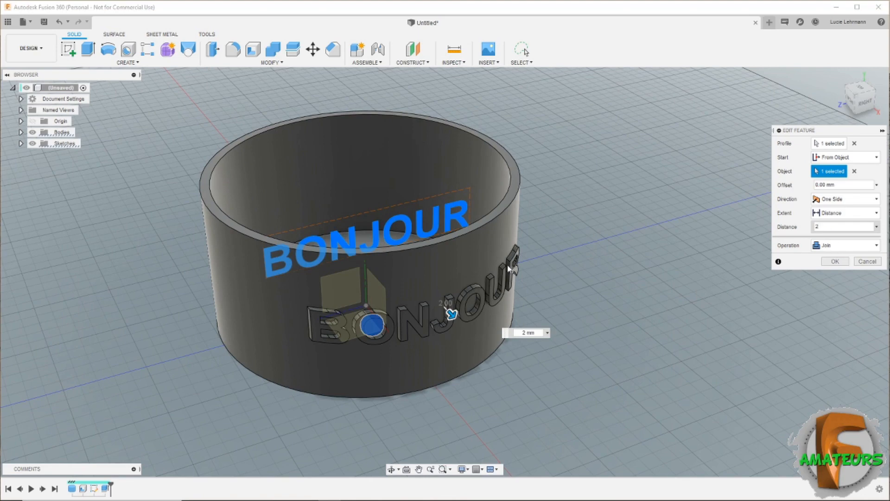
pyautogui.click(836, 262)
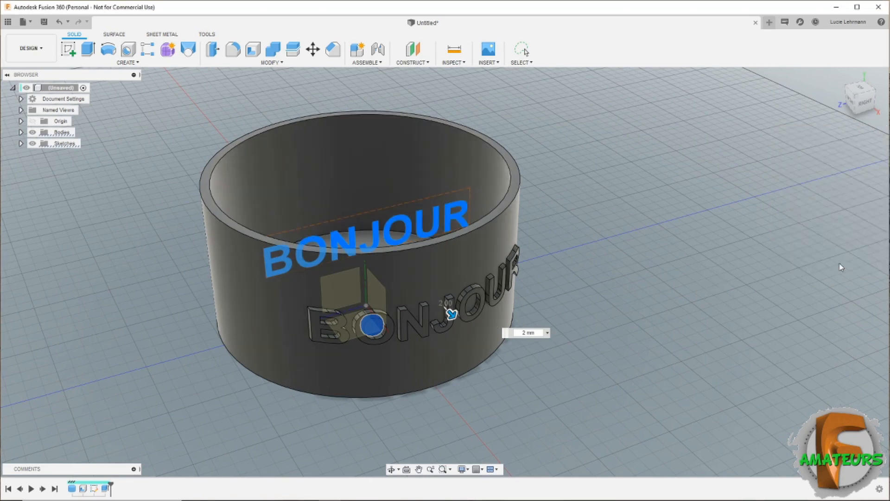
# Hide the sketches to inspect the BONJOUR lettering on the cylinder's wall, and show them again
pyautogui.click(32, 143)
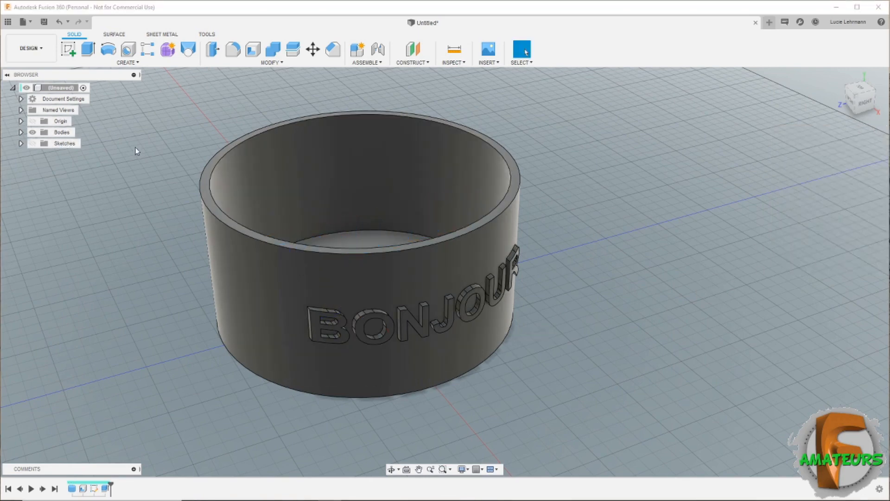
pyautogui.keyDown('shift'); pyautogui.moveTo(136, 151); pyautogui.dragTo(873, 191, button='middle'); pyautogui.keyUp('shift')
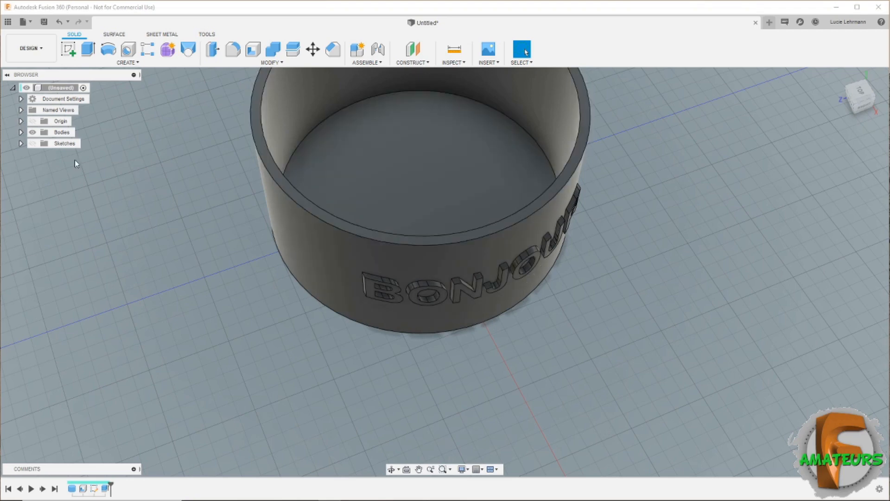
pyautogui.click(33, 144)
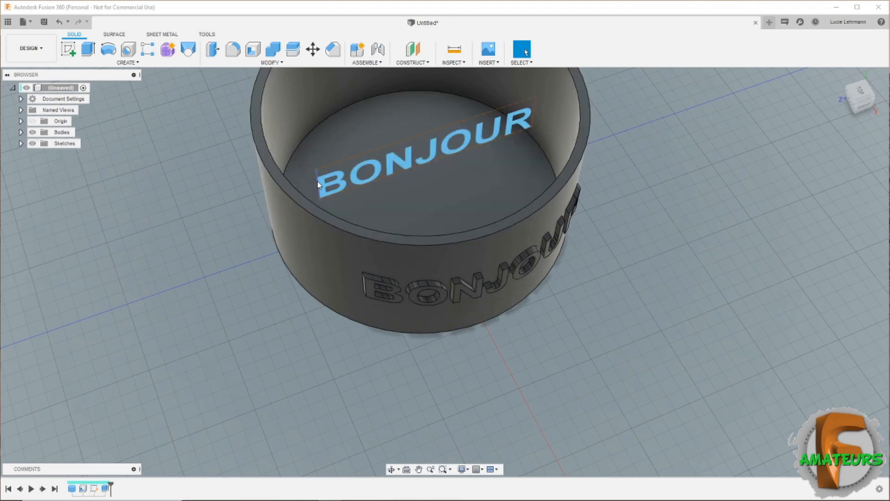
# Sketch a construction line on the horizontal plane from the outer lettering straight to the BONJOUR sketch's line through the centre, and finish the sketch
pyautogui.click(860, 93)
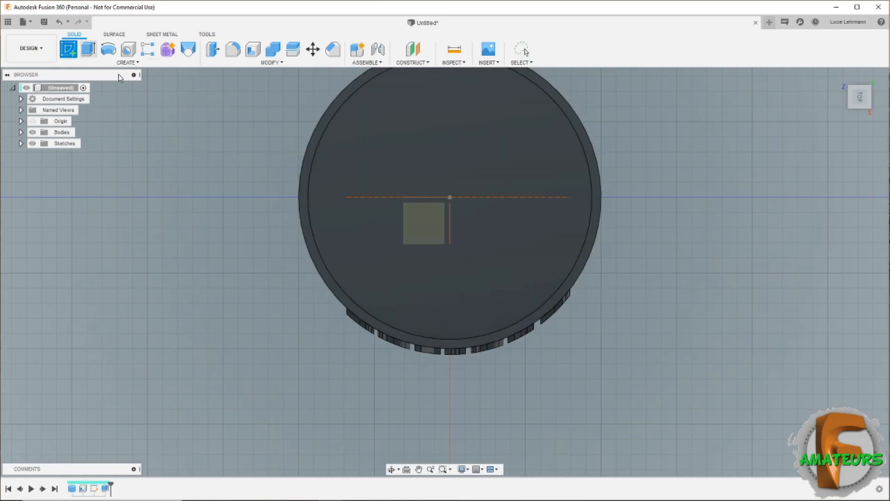
pyautogui.click(433, 222)
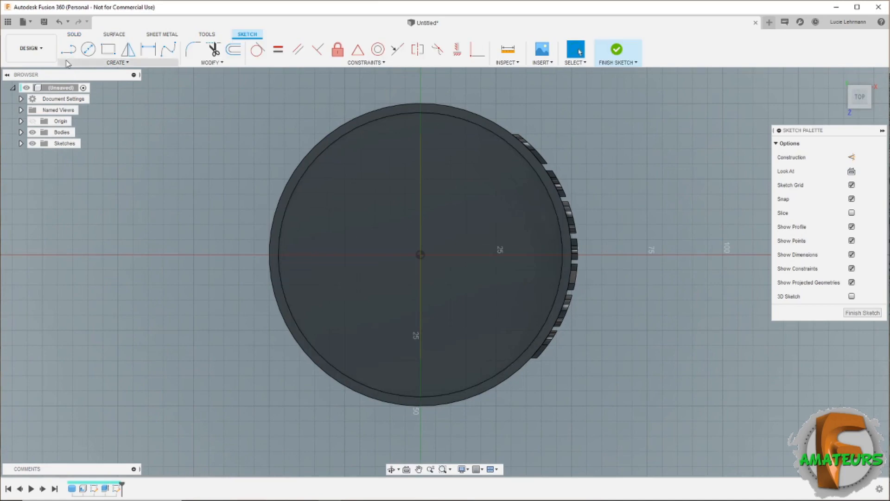
pyautogui.click(69, 53)
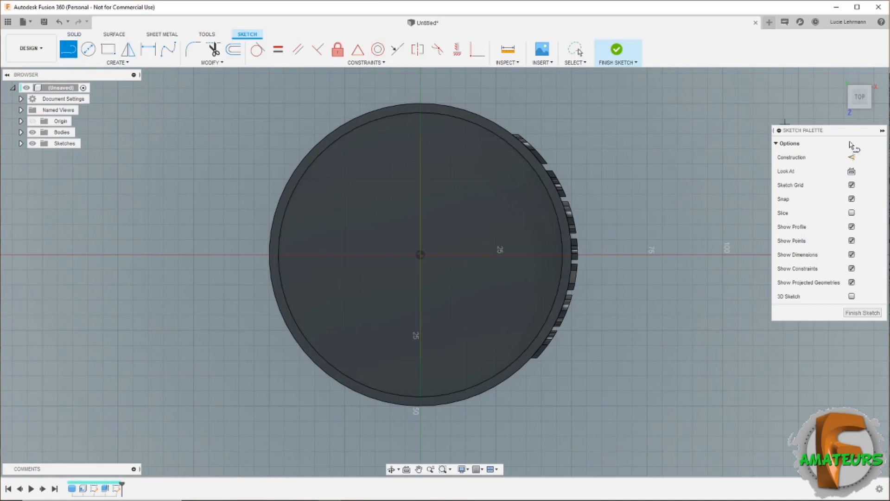
pyautogui.click(852, 157)
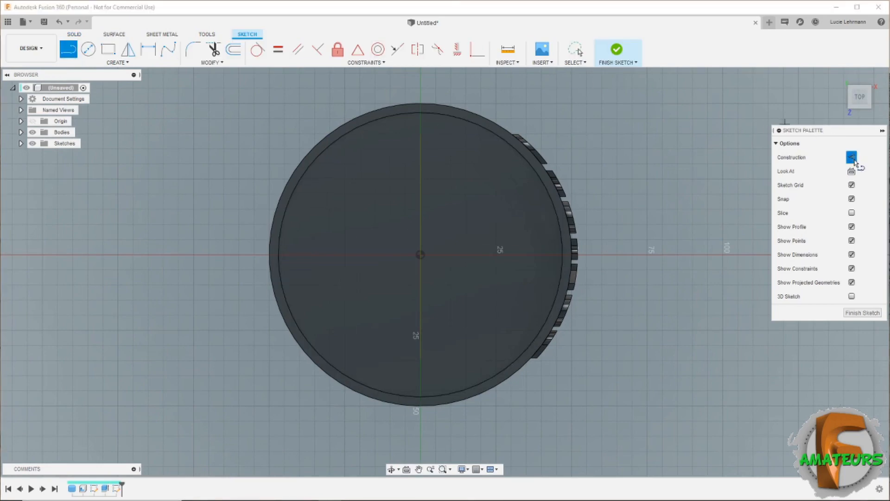
pyautogui.click(552, 171)
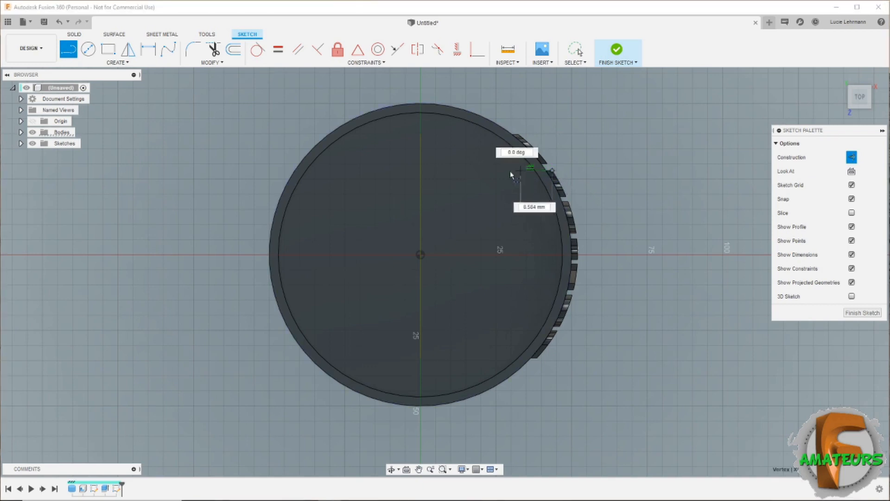
pyautogui.click(421, 171)
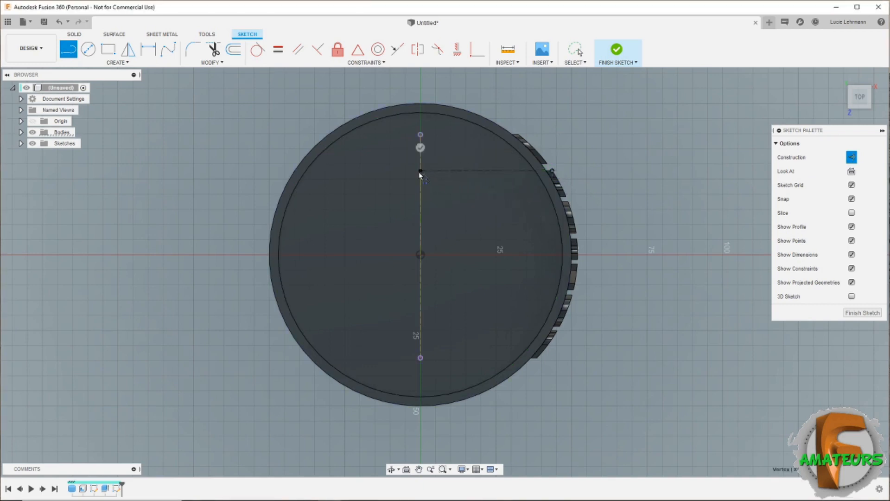
pyautogui.click(617, 50)
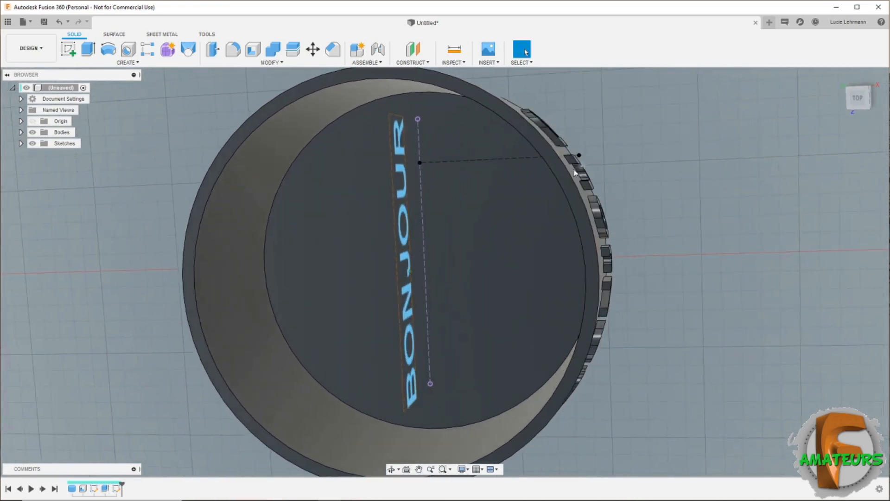
# Inspect the BONJOUR text on the cylinder from several angles and close the design without saving it
pyautogui.click(401, 167)
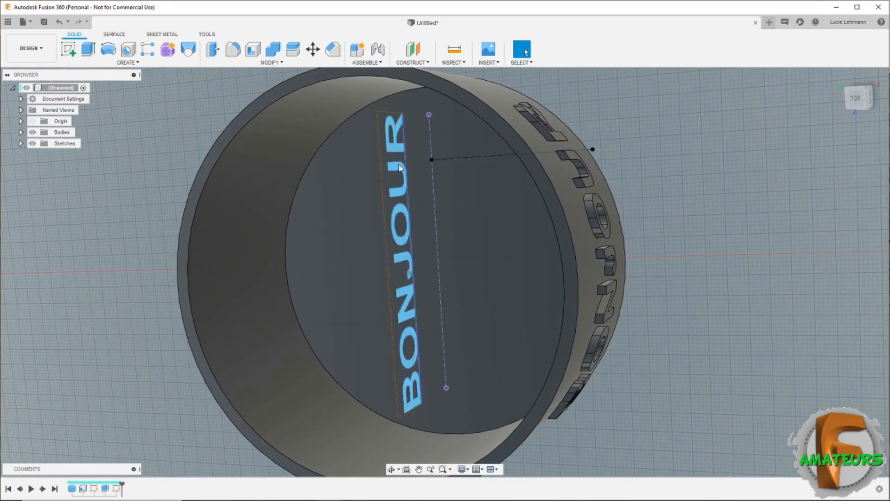
pyautogui.scroll(-2, 764, 166)
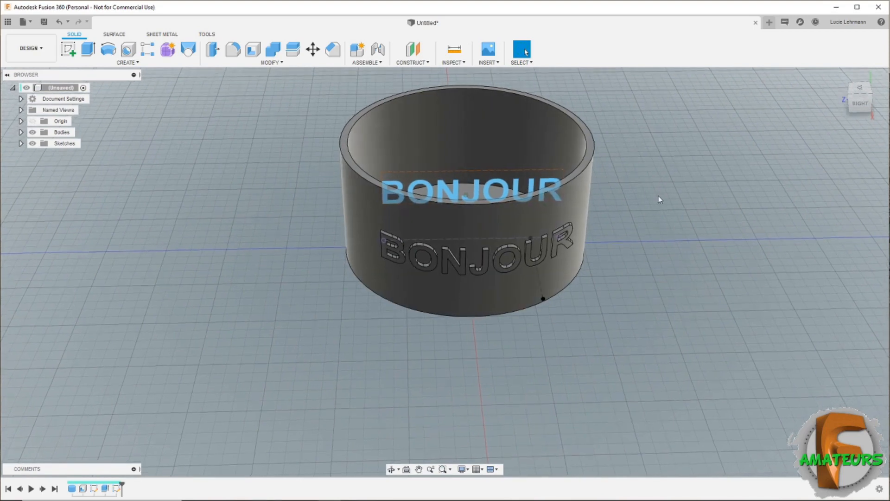
pyautogui.scroll(-2, 722, 188)
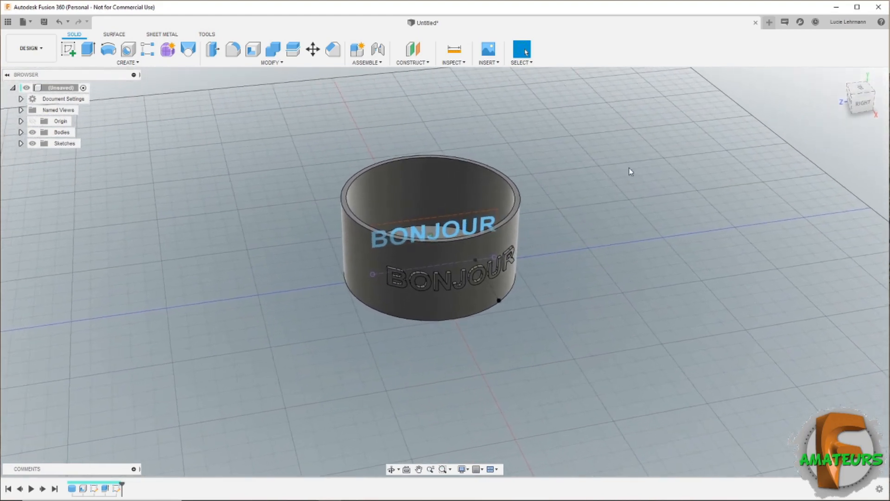
pyautogui.scroll(3, 623, 183)
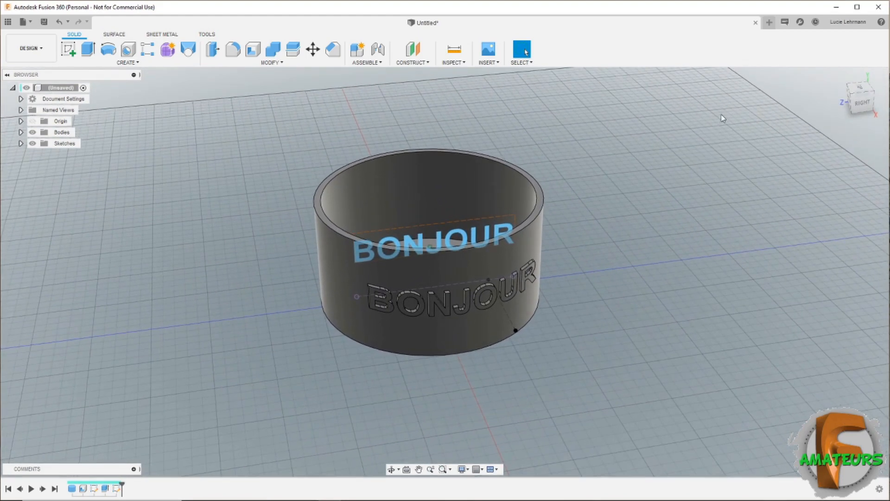
pyautogui.click(756, 22)
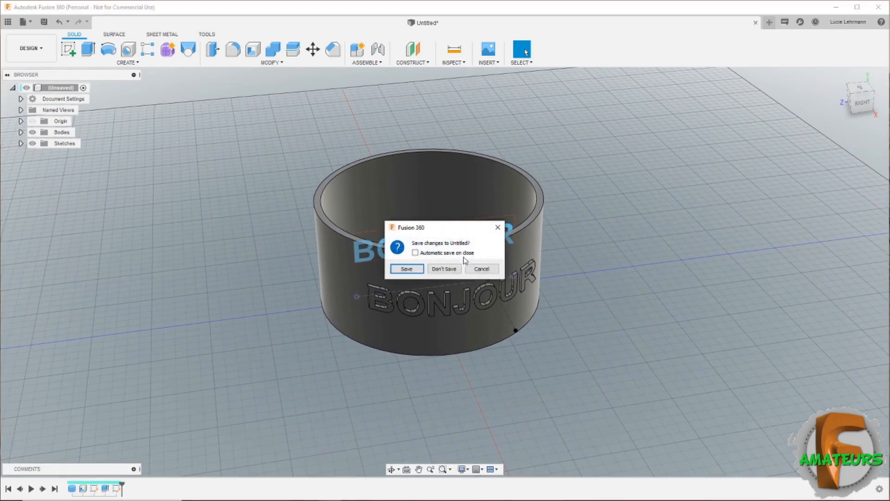
pyautogui.click(446, 269)
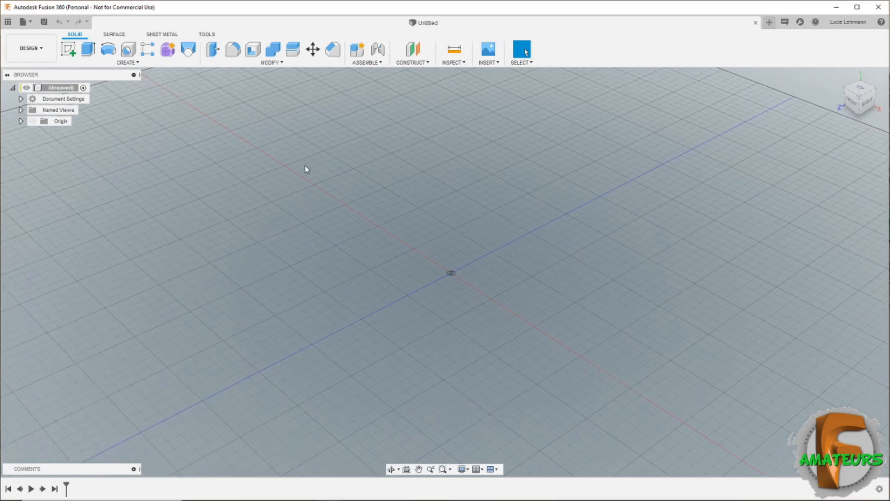
# Start a sketch on the vertical plane facing the Right view and place a text insertion point above the origin
pyautogui.click(72, 51)
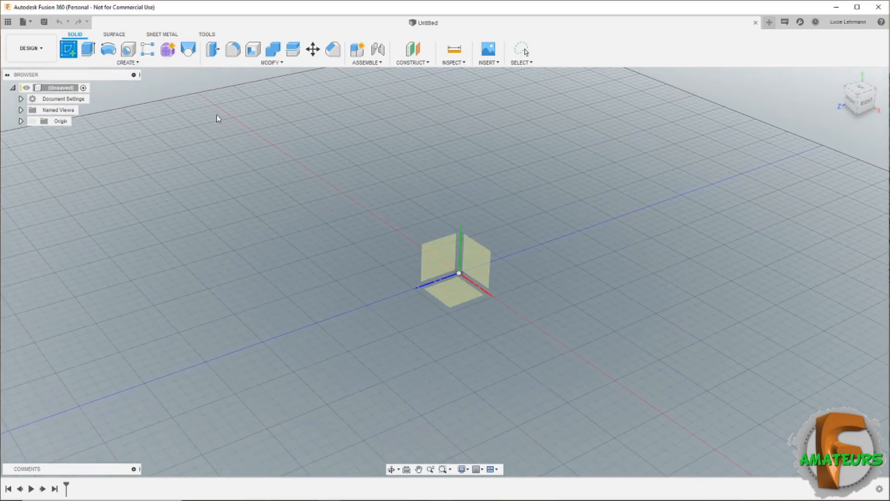
pyautogui.click(440, 258)
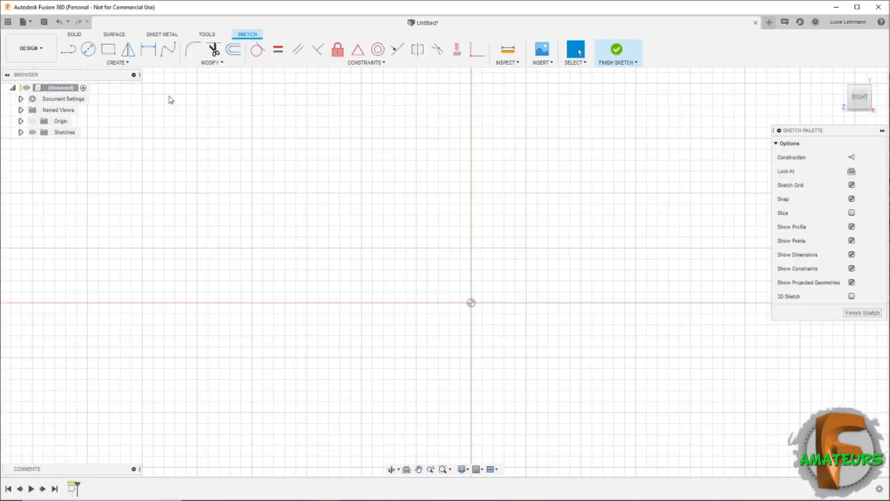
pyautogui.click(117, 62)
pyautogui.click(91, 176)
pyautogui.click(417, 192)
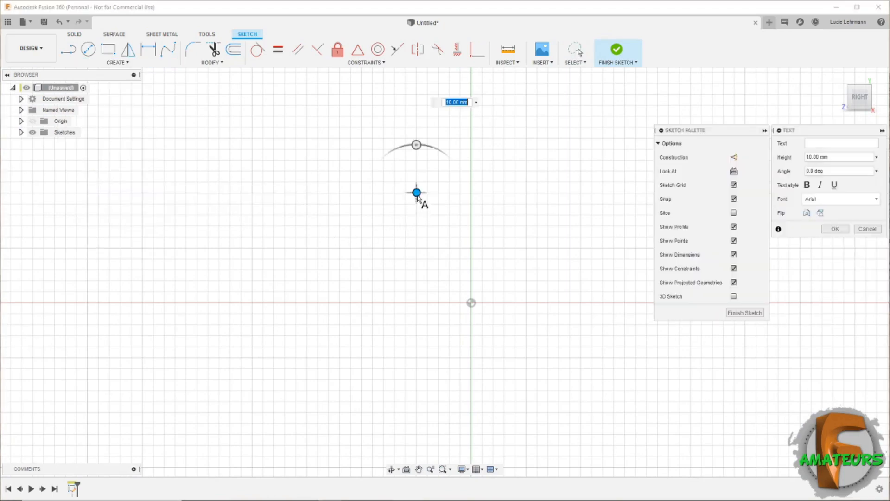
# Enter ROTATION as bold sketch text and finish the sketch
pyautogui.click(829, 144)
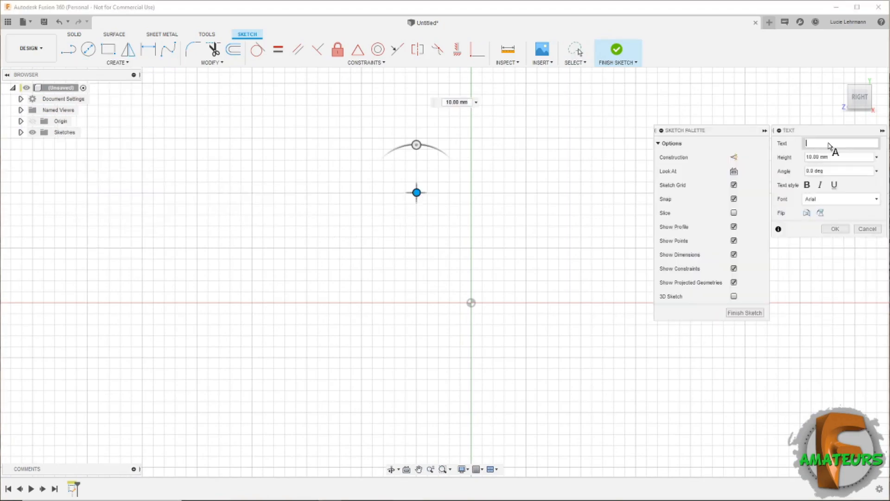
pyautogui.write('ROTA')
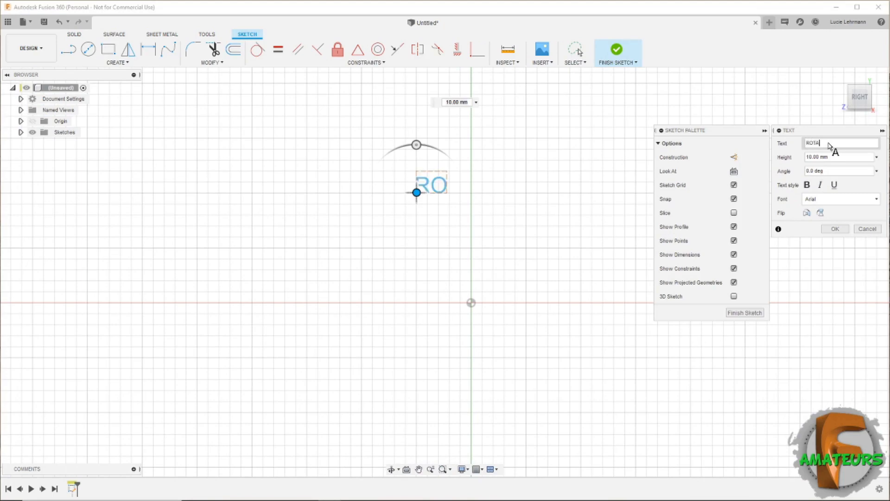
pyautogui.write('TION')
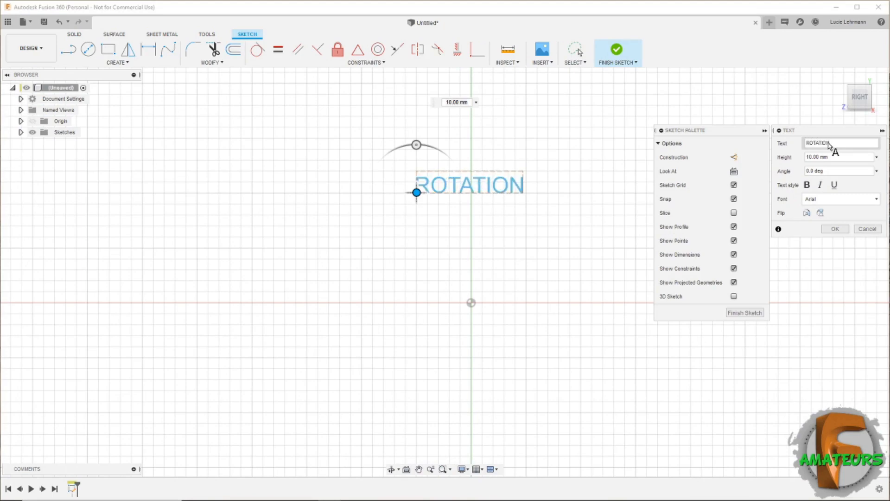
pyautogui.click(808, 185)
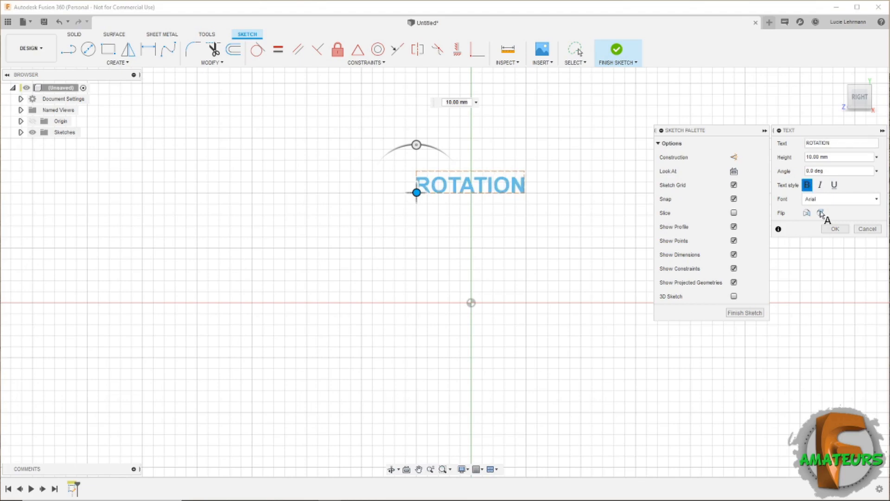
pyautogui.click(836, 229)
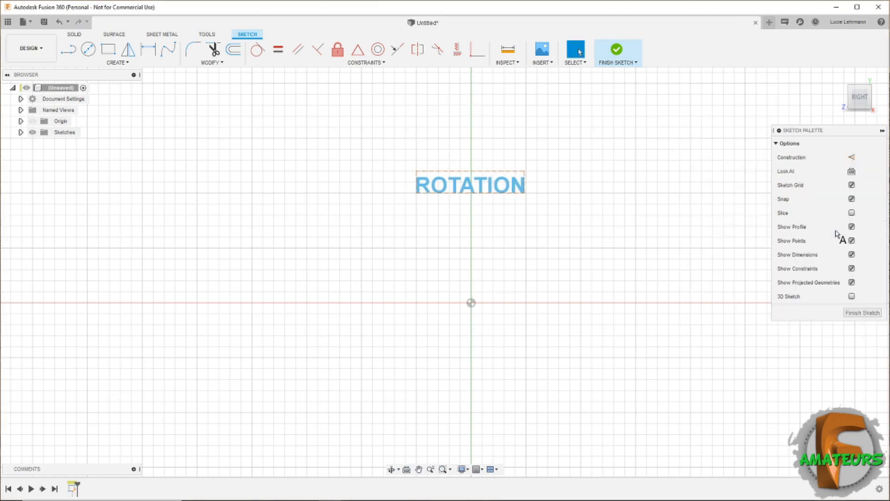
pyautogui.click(617, 50)
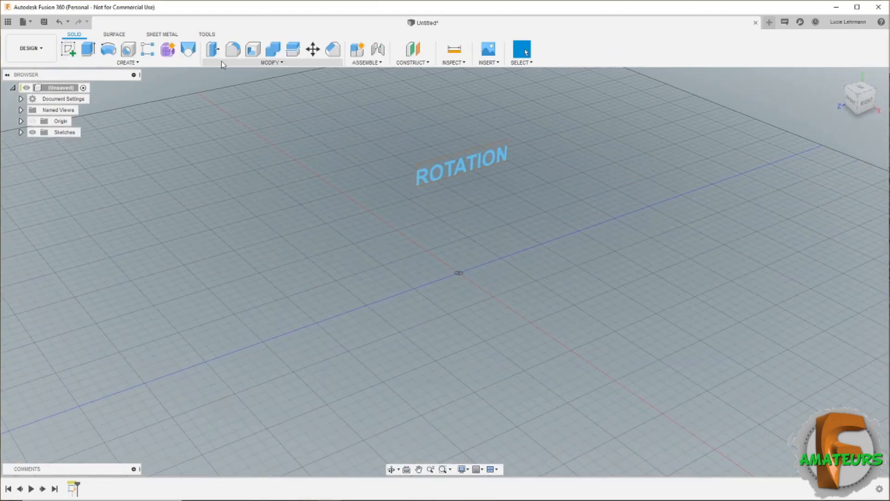
# Set up a full revolve of the ROTATION text around the blue Z axis
pyautogui.click(113, 50)
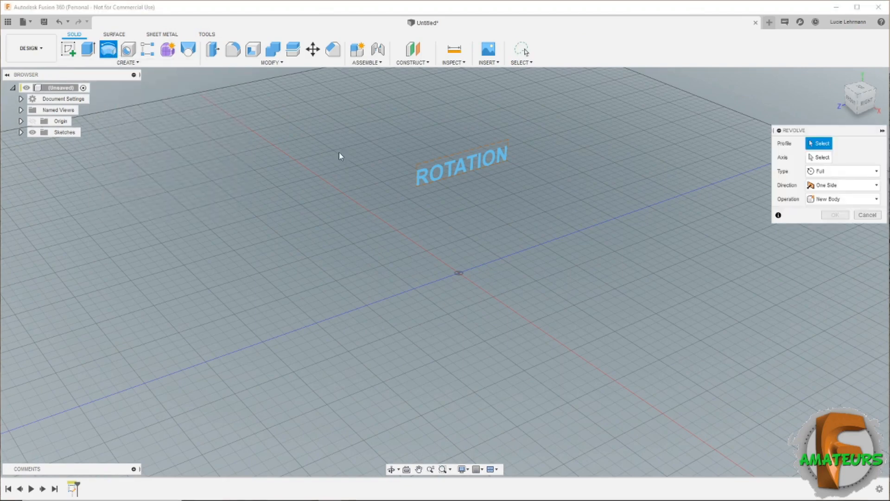
pyautogui.click(425, 179)
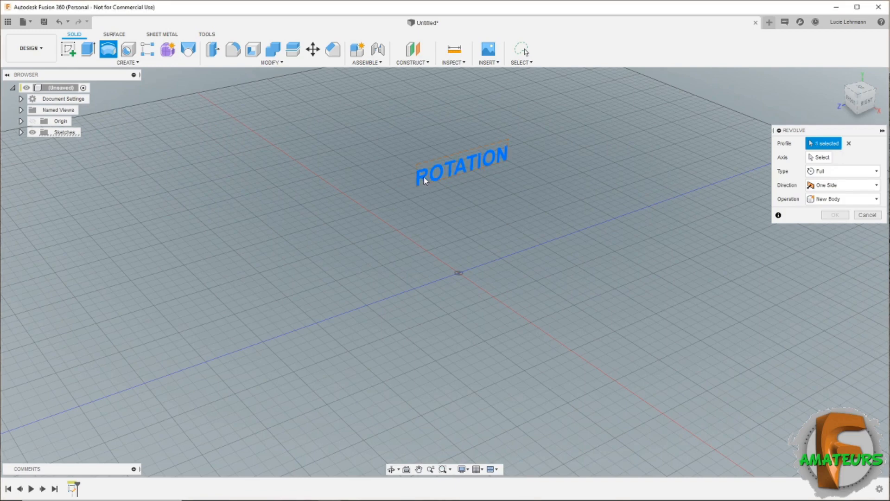
pyautogui.click(821, 158)
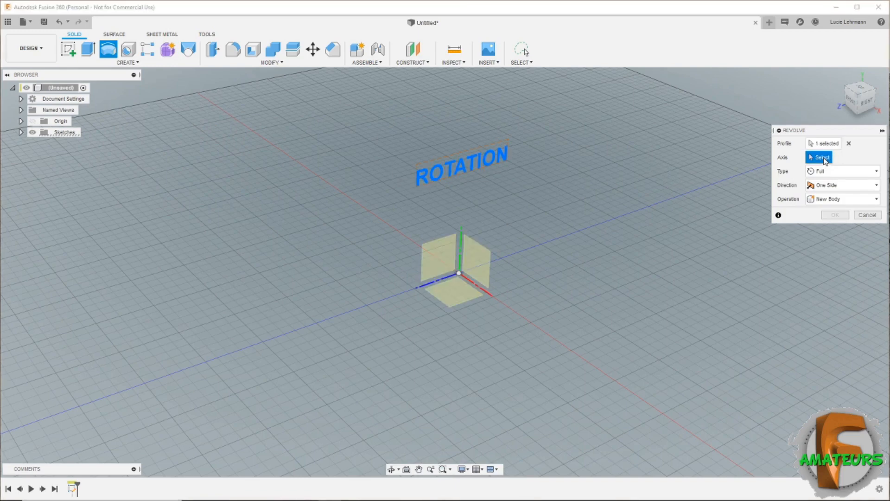
pyautogui.click(443, 277)
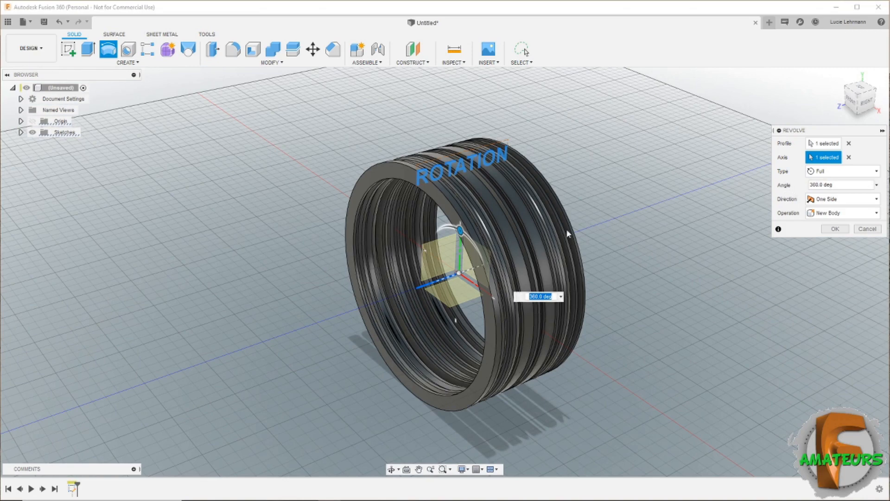
# Change the revolve type to Angle and set the angle to -90 degrees
pyautogui.click(858, 172)
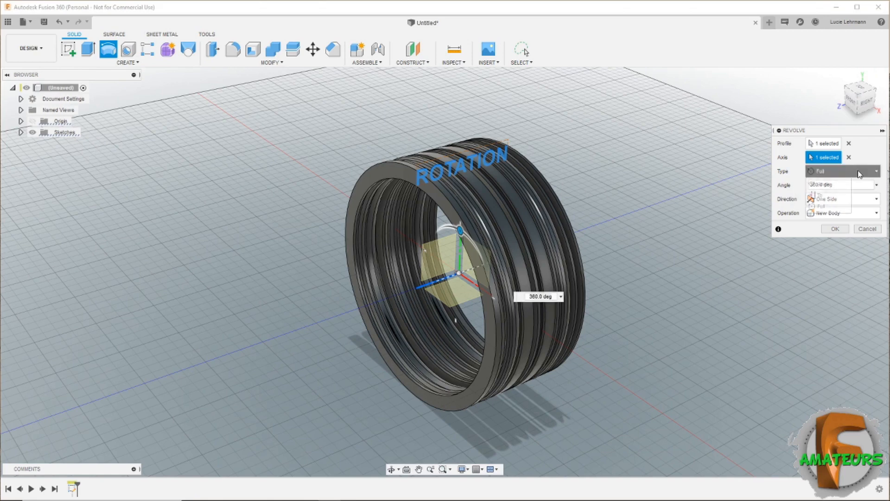
pyautogui.click(824, 184)
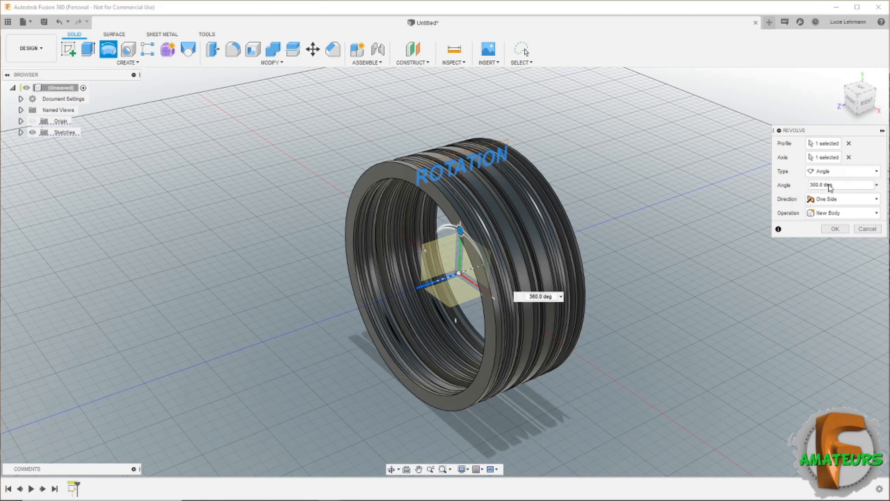
pyautogui.click(818, 186)
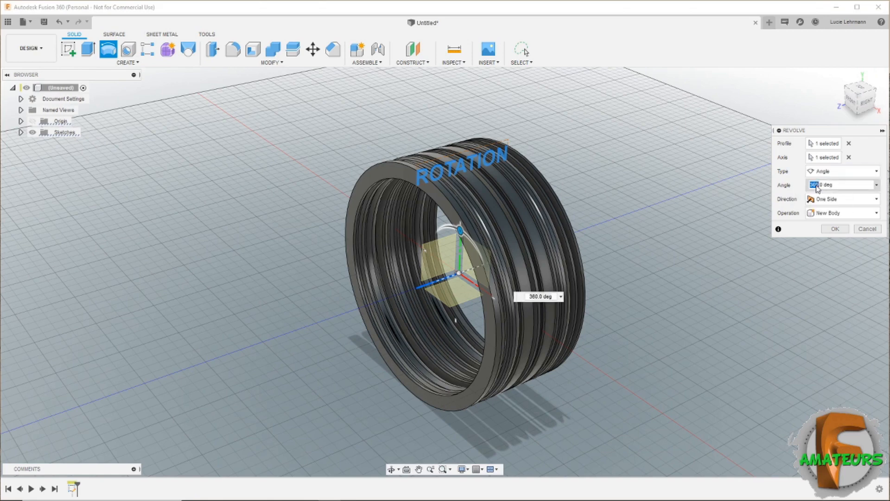
pyautogui.write('90')
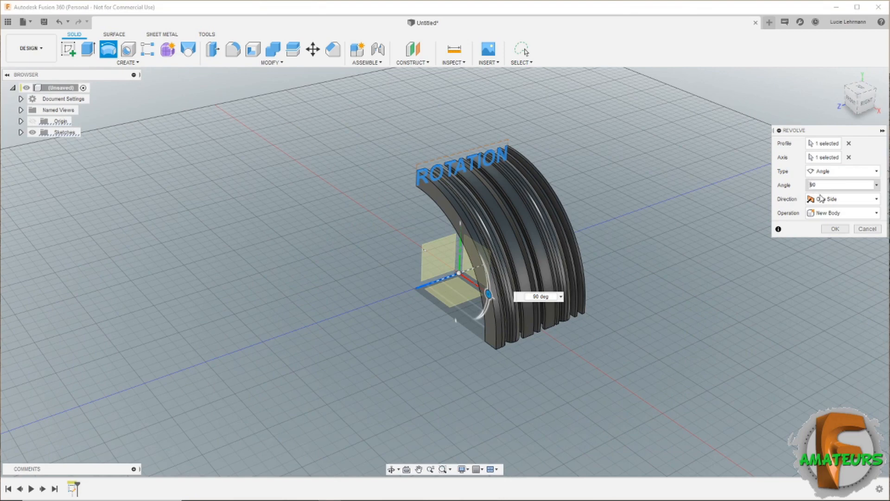
pyautogui.write('-')
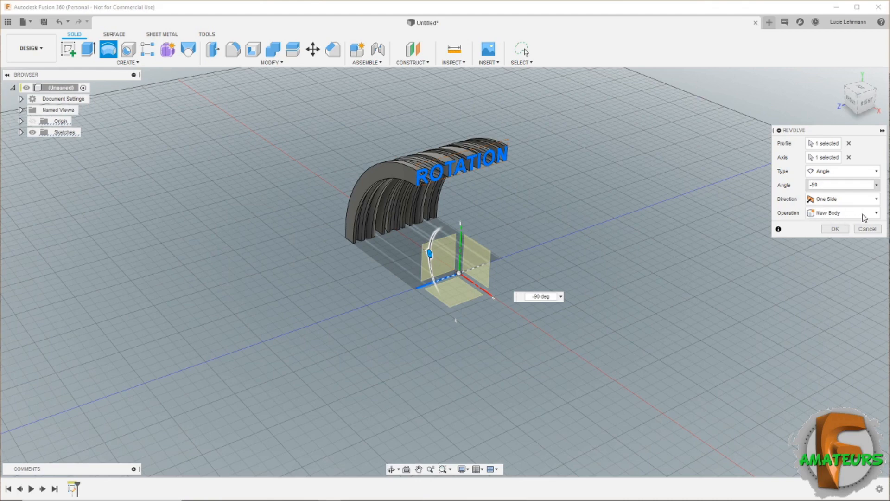
# Try a two-sided revolve with angles of -100 and -15 degrees, and return the direction to One Side
pyautogui.click(851, 206)
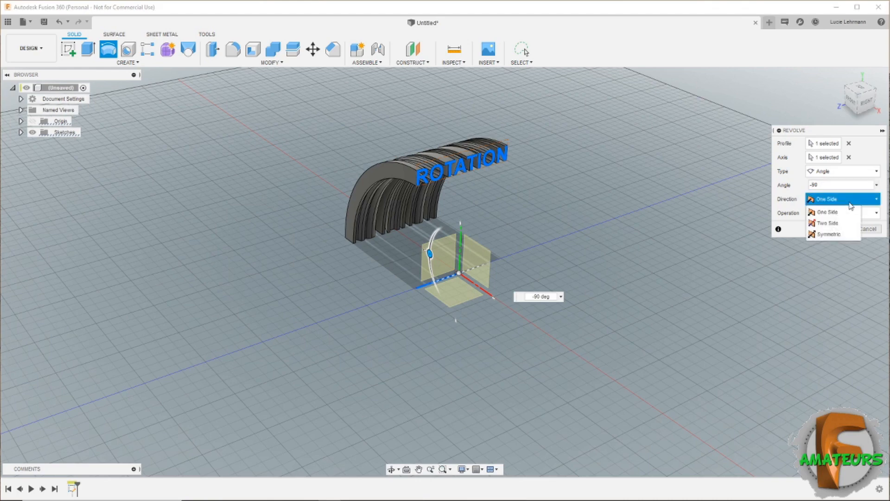
pyautogui.click(834, 224)
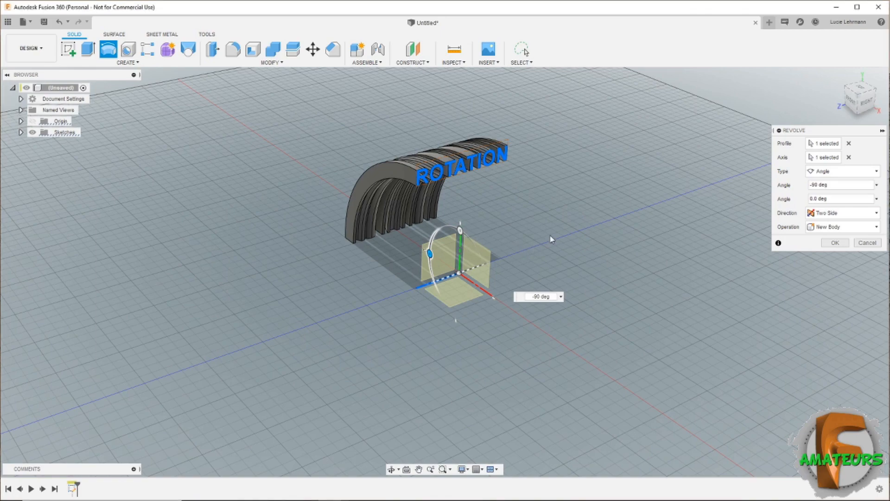
pyautogui.keyDown('shift'); pyautogui.moveTo(553, 222); pyautogui.dragTo(448, 255, button='middle'); pyautogui.keyUp('shift')
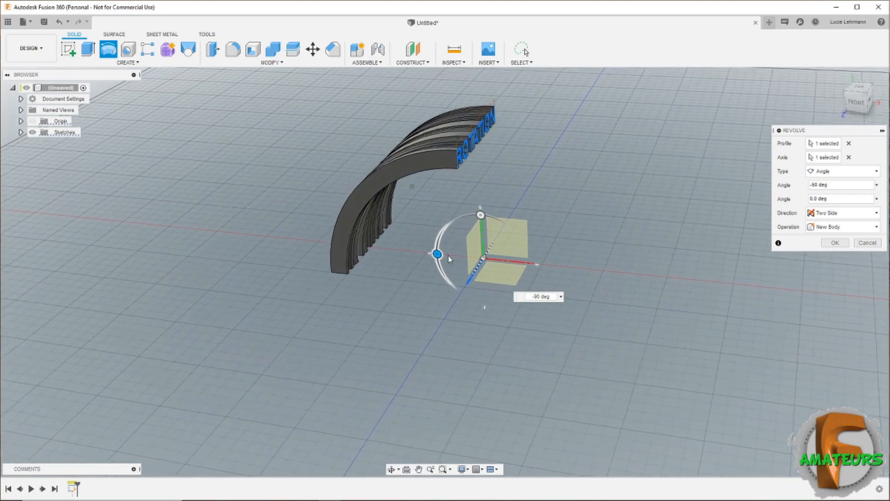
pyautogui.moveTo(437, 254)
pyautogui.mouseDown()
pyautogui.moveTo(450, 266)
pyautogui.moveTo(447, 241)
pyautogui.moveTo(443, 261)
pyautogui.mouseUp()
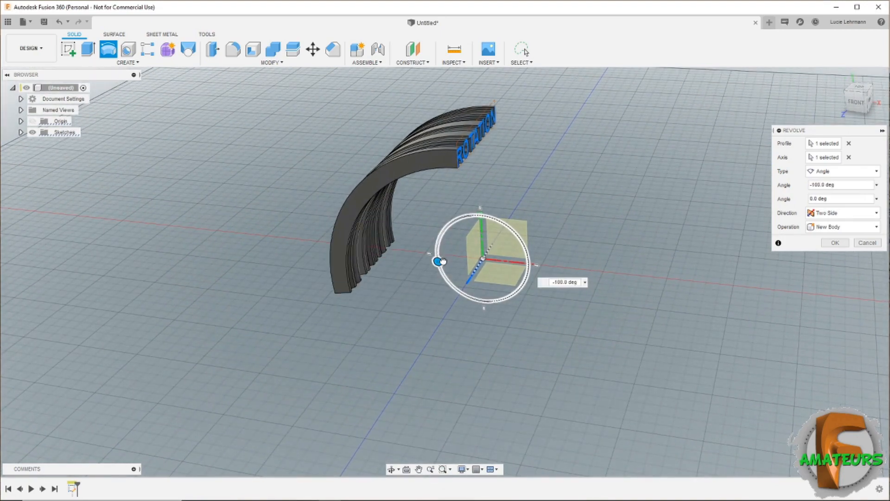
pyautogui.moveTo(485, 215)
pyautogui.mouseDown()
pyautogui.moveTo(528, 247)
pyautogui.moveTo(498, 212)
pyautogui.mouseUp()
pyautogui.click(851, 215)
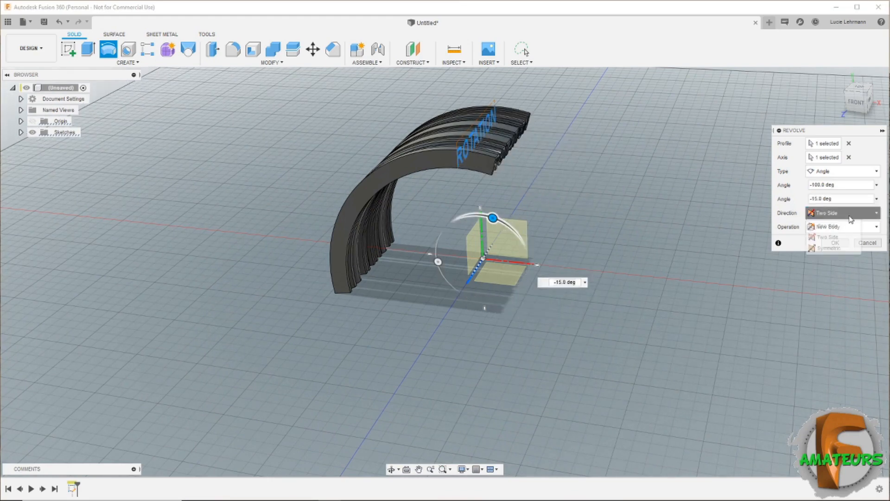
pyautogui.click(840, 226)
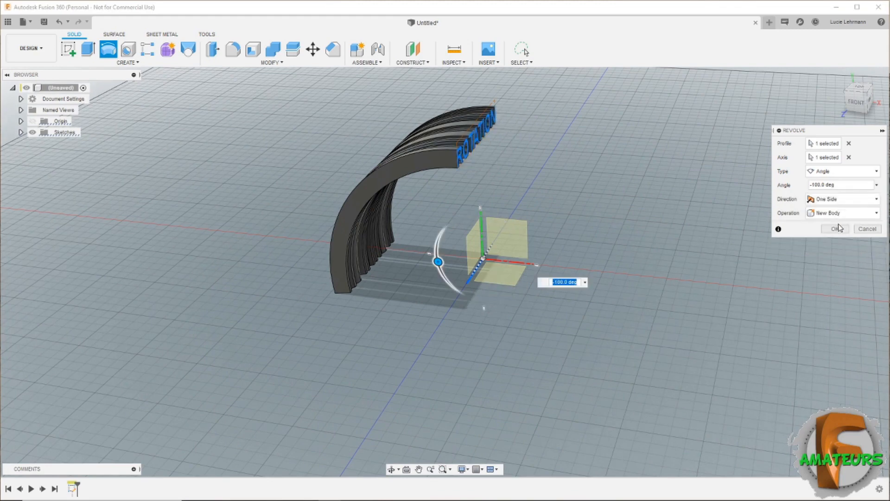
# Set the one-sided revolve angle to -90 degrees and create the ROTATION text as a new body
pyautogui.click(835, 188)
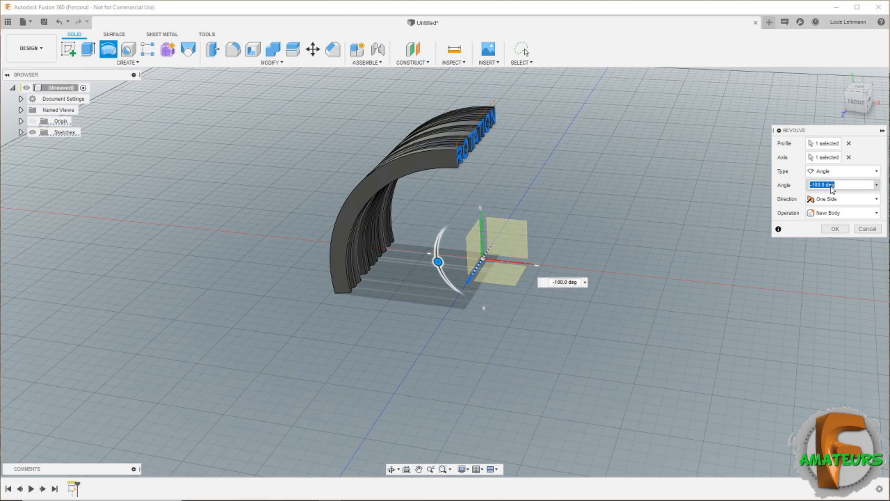
pyautogui.write('-90')
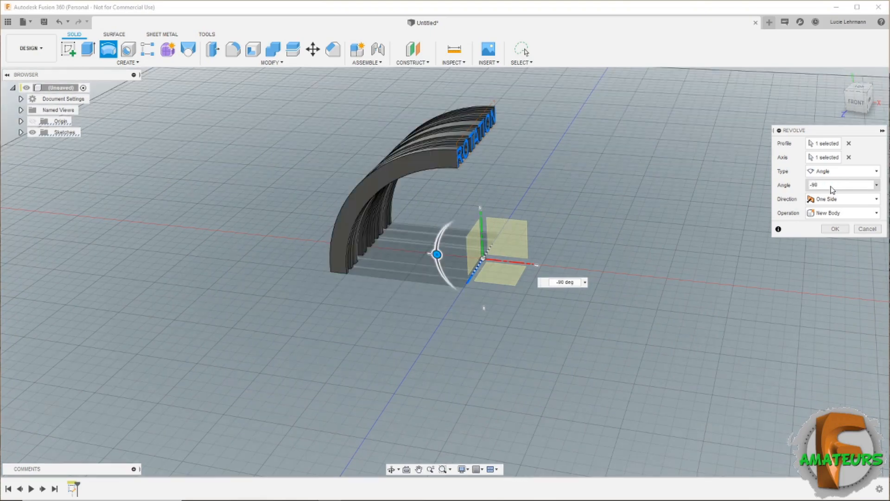
pyautogui.click(840, 233)
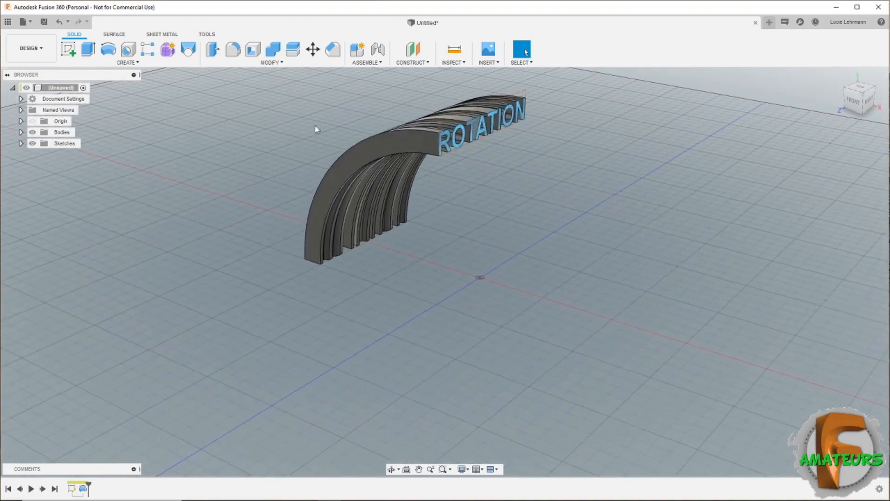
# Hide the sketches and close the ROTATION design without saving it
pyautogui.click(32, 143)
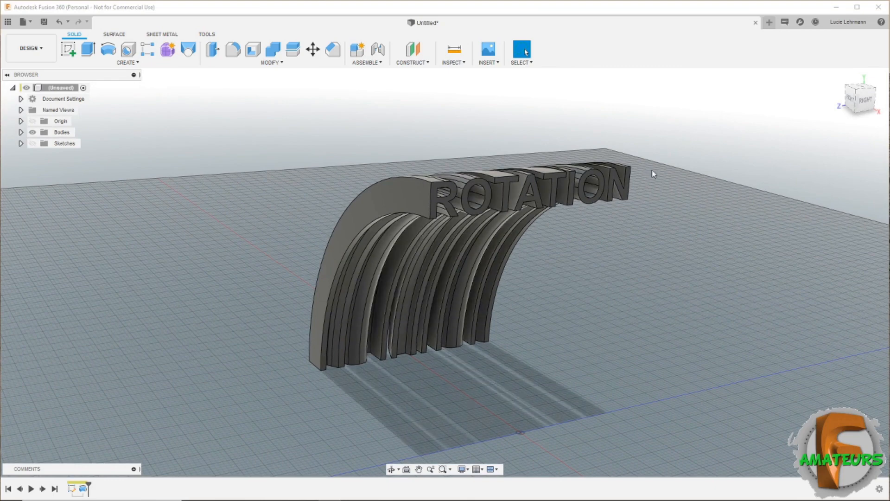
pyautogui.click(756, 22)
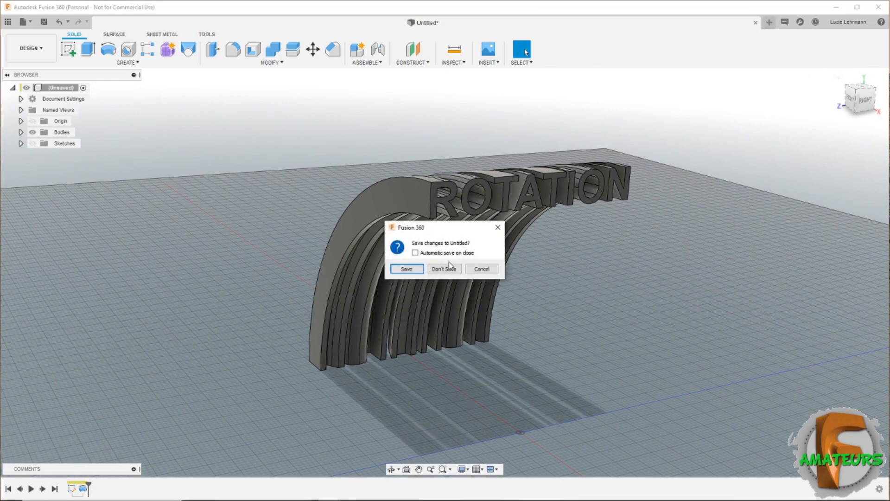
pyautogui.click(449, 270)
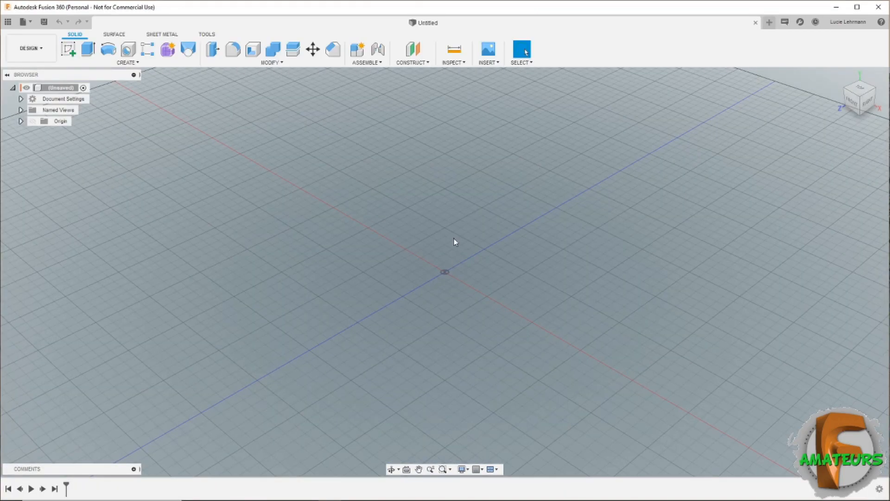
# Switch to the sheet metal tools and start a sketch on the horizontal plane
pyautogui.click(160, 45)
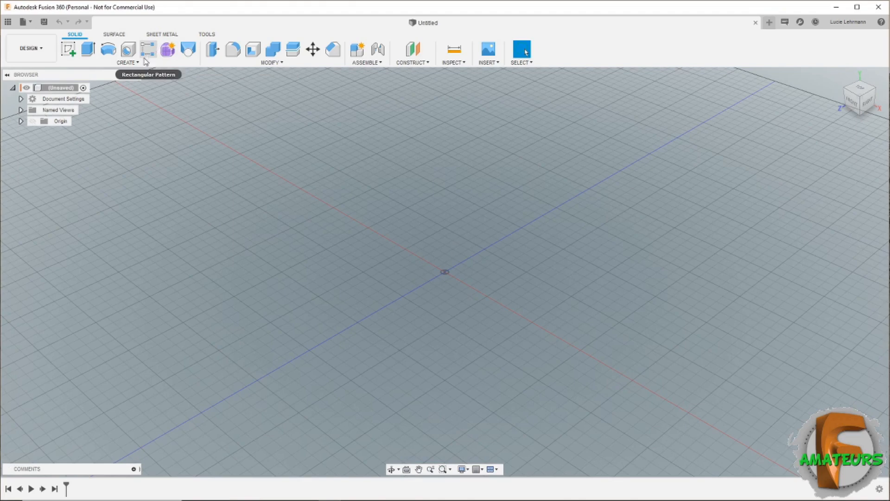
pyautogui.click(164, 36)
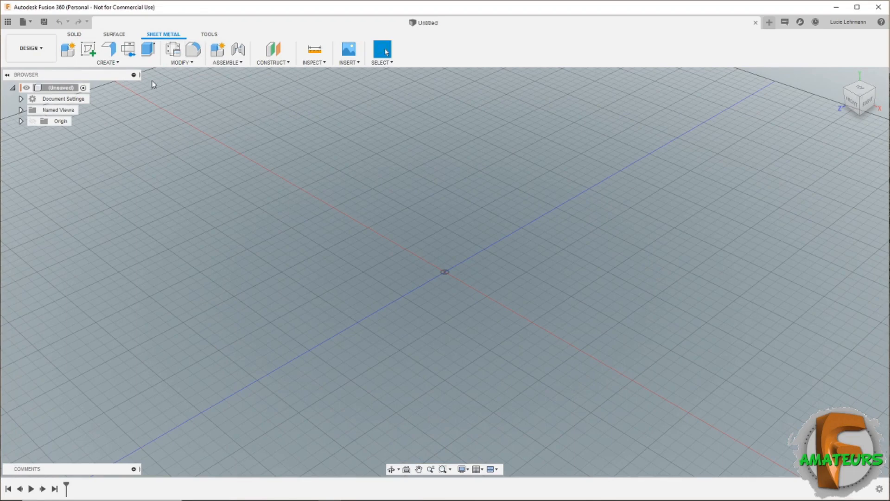
pyautogui.click(118, 65)
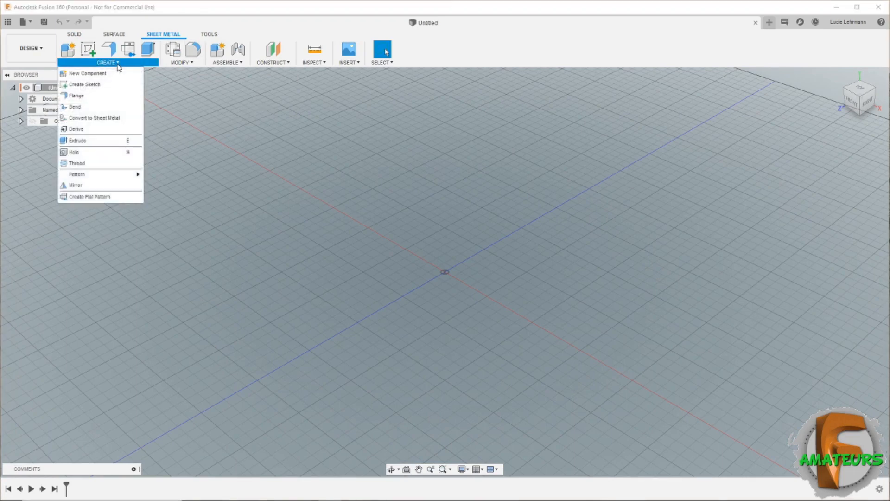
pyautogui.click(107, 86)
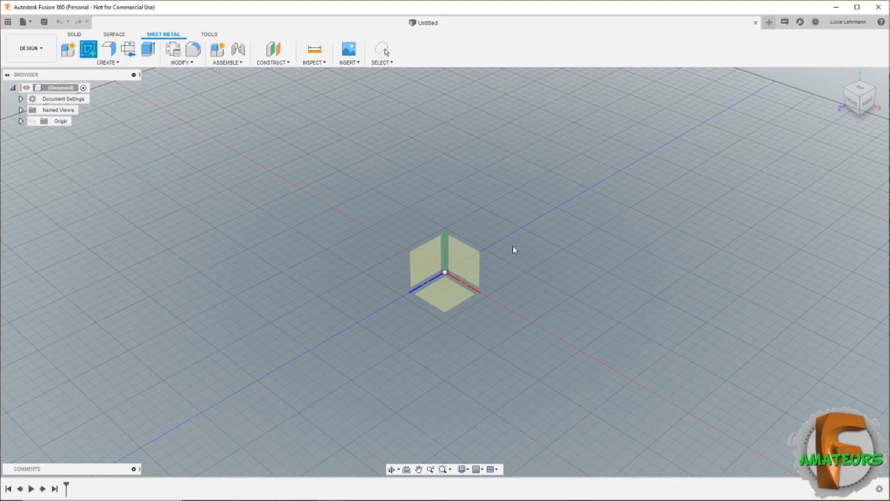
pyautogui.click(448, 301)
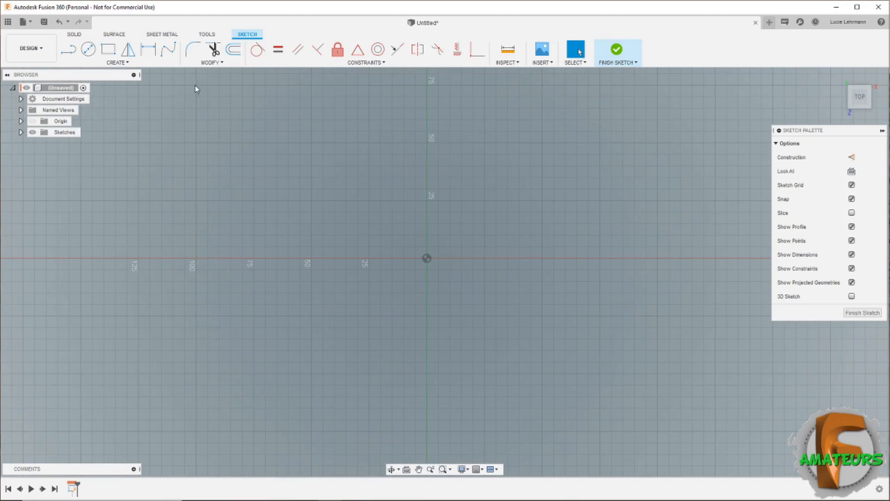
# Sketch a circle about 100 mm in diameter centred on the origin
pyautogui.click(88, 49)
pyautogui.click(427, 258)
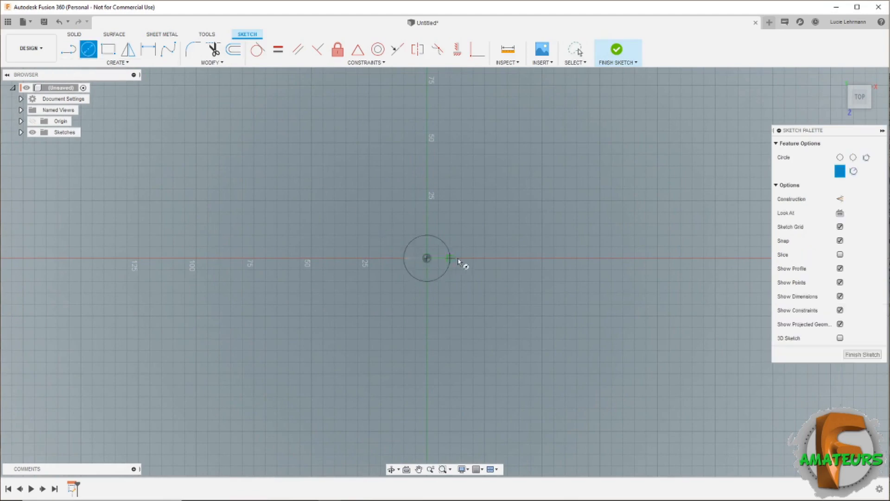
pyautogui.click(543, 260)
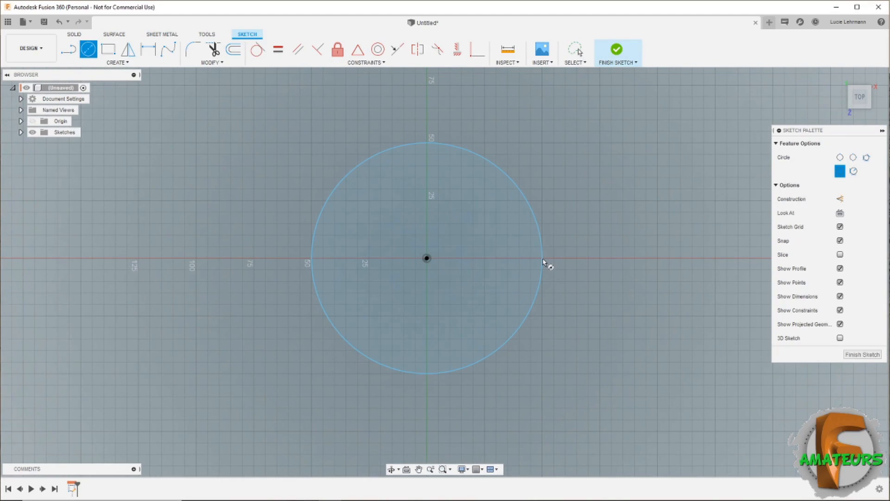
# Sketch two lines from the circle's centre past its edge, one along the red axis and one slightly angled below it
pyautogui.click(69, 51)
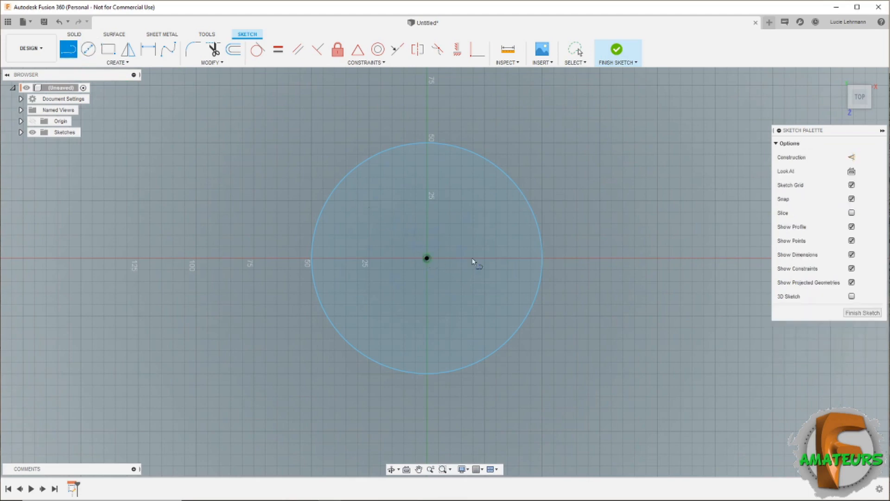
pyautogui.click(589, 258)
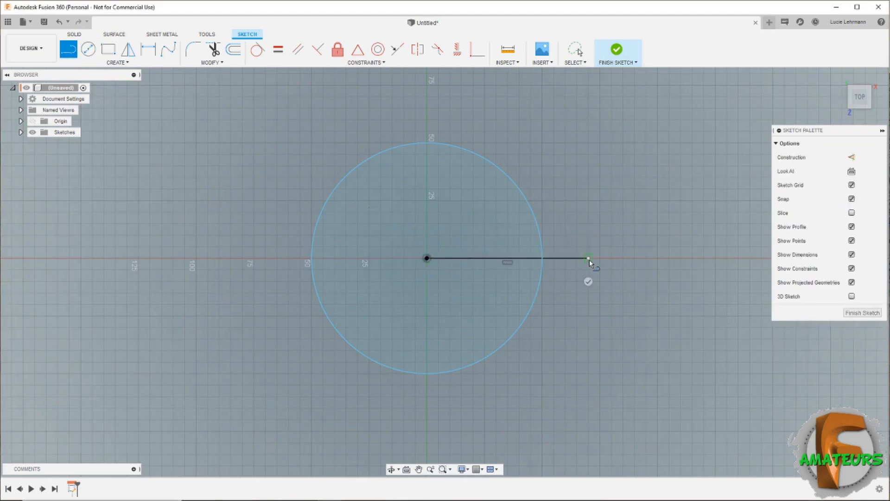
pyautogui.click(588, 281)
pyautogui.click(427, 258)
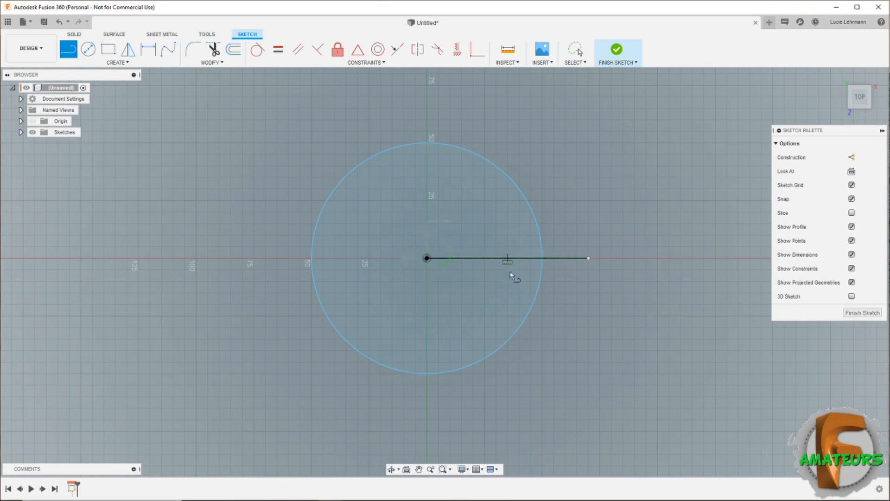
pyautogui.click(589, 281)
pyautogui.click(586, 305)
# Trim away both lines and the short arc between them, leaving a circle with a small gap, and finish the sketch
pyautogui.click(211, 62)
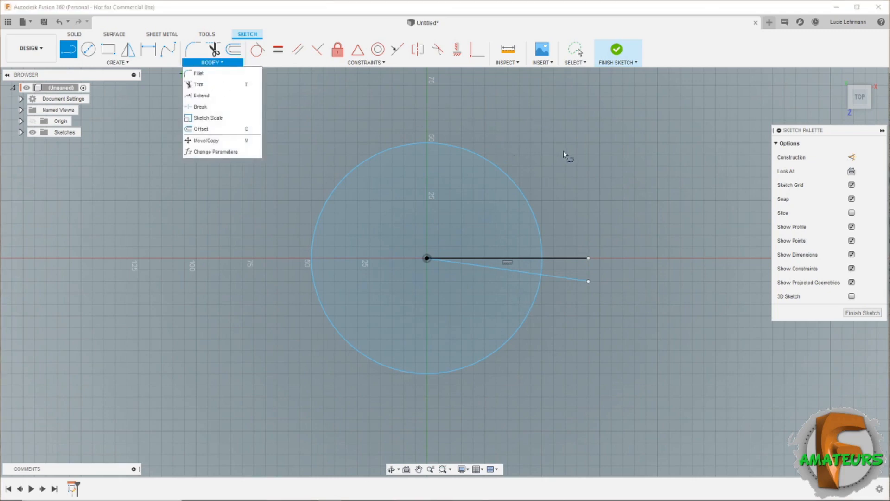
pyautogui.click(227, 85)
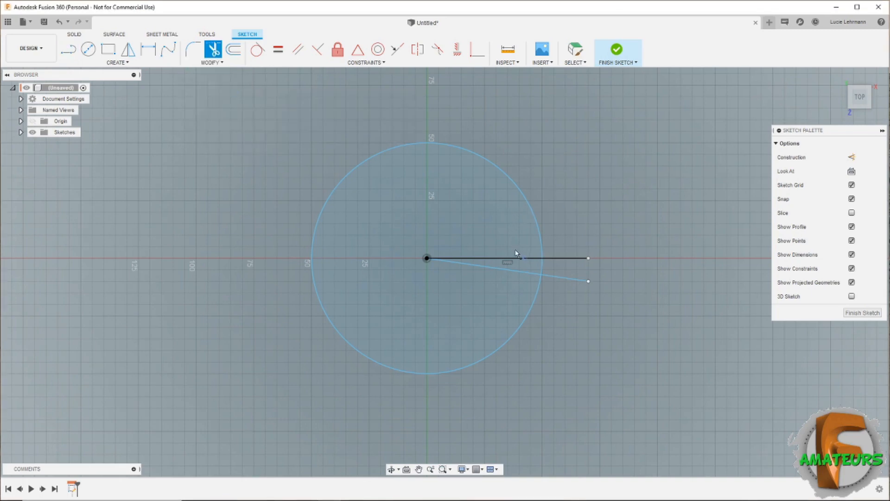
pyautogui.moveTo(521, 258)
pyautogui.keyDown('shift'); pyautogui.mouseDown(button='middle')
pyautogui.moveTo(531, 207)
pyautogui.moveTo(522, 274)
pyautogui.moveTo(585, 303)
pyautogui.mouseUp(button='middle'); pyautogui.keyUp('shift')
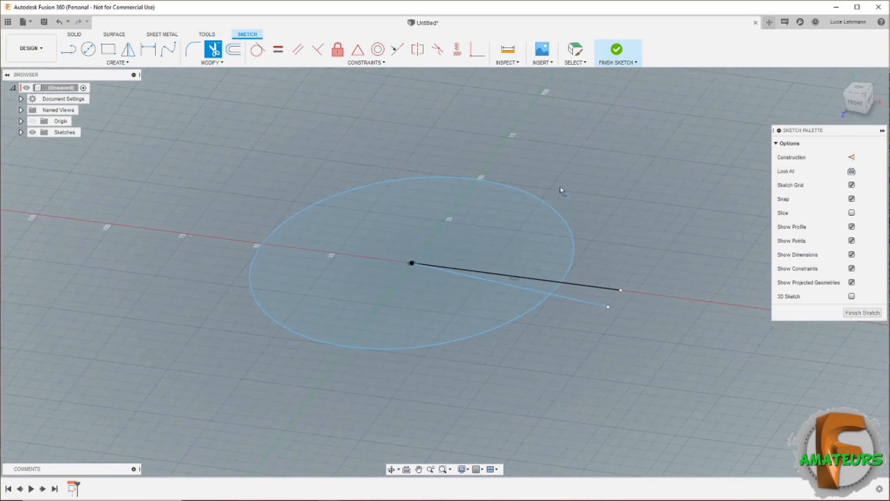
pyautogui.click(222, 64)
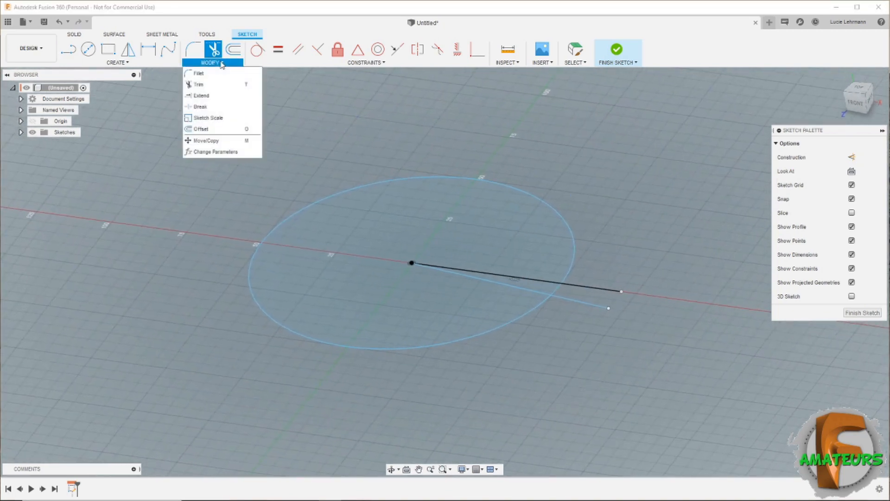
pyautogui.click(199, 85)
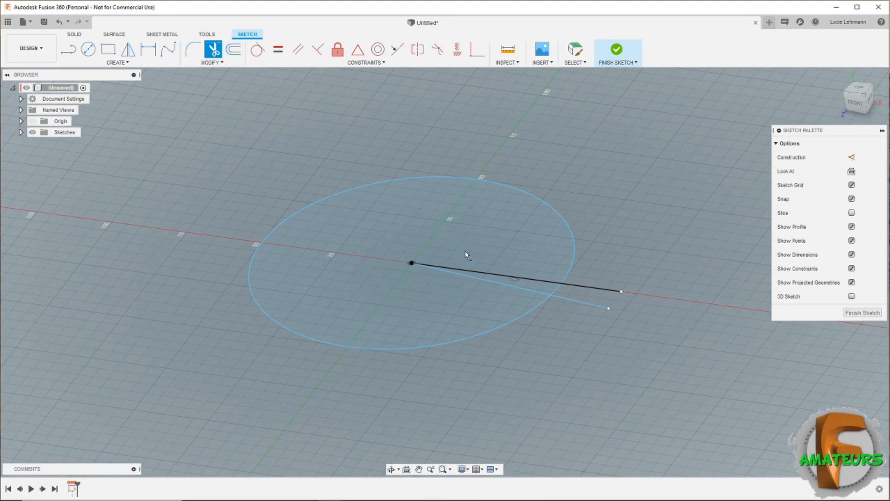
pyautogui.click(532, 279)
pyautogui.click(557, 287)
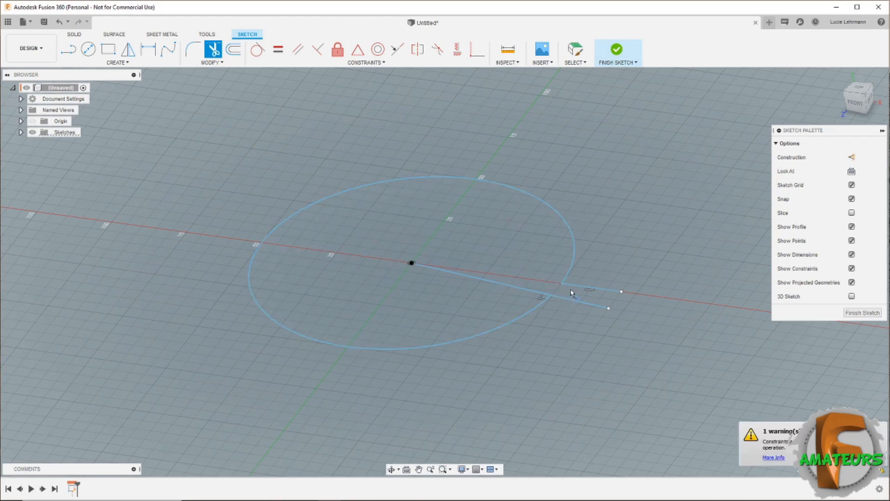
pyautogui.click(576, 285)
pyautogui.click(574, 300)
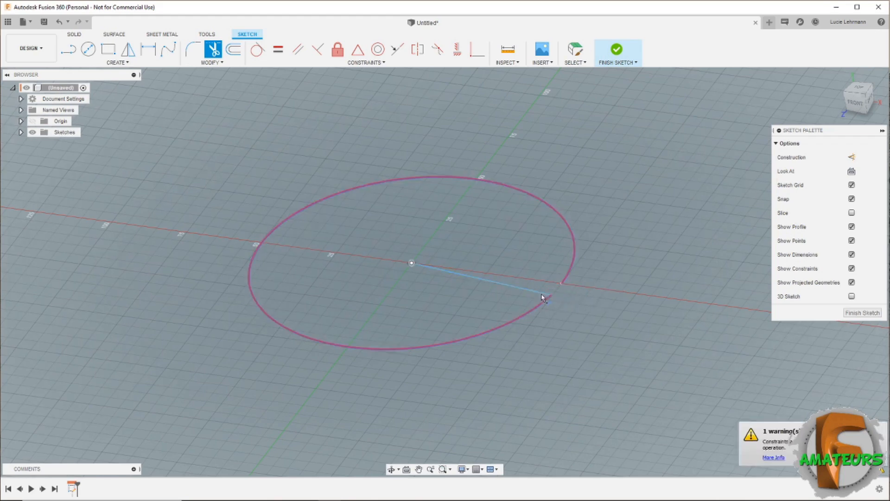
pyautogui.click(538, 292)
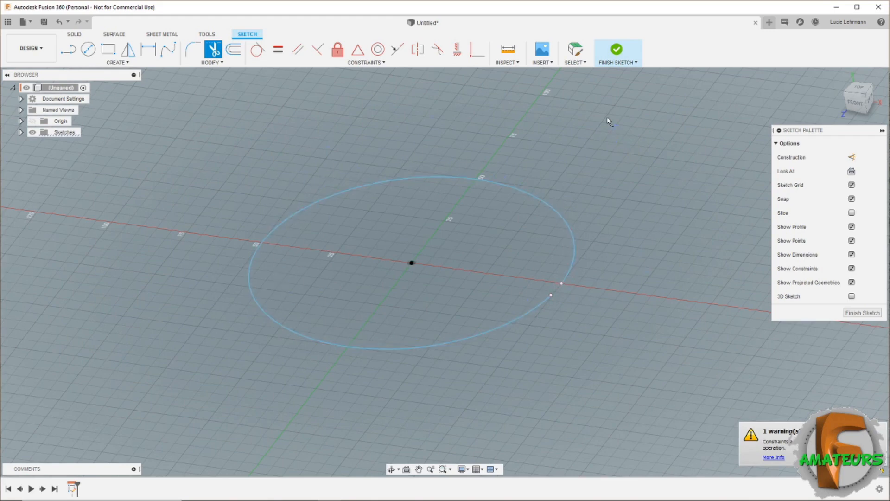
pyautogui.click(617, 50)
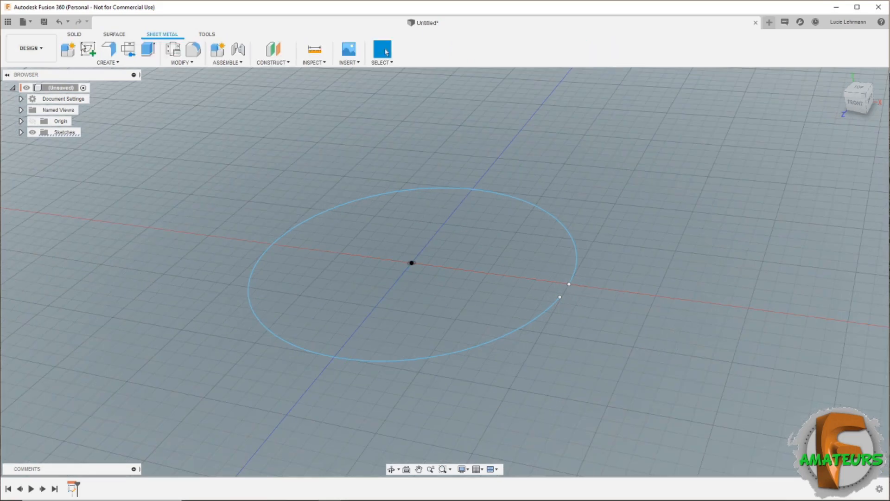
# Create a sheet metal flange 50 mm high from the open circle as a new body with the Steel (mm) rule
pyautogui.click(107, 62)
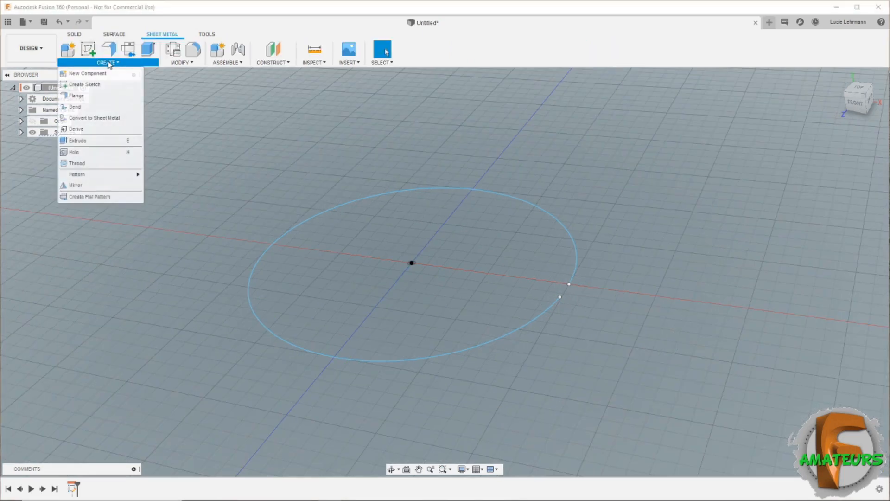
pyautogui.click(77, 96)
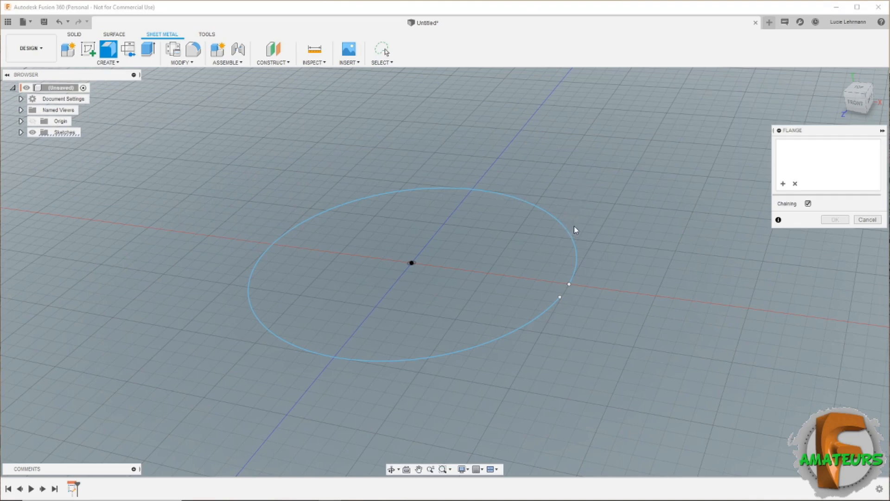
pyautogui.click(108, 62)
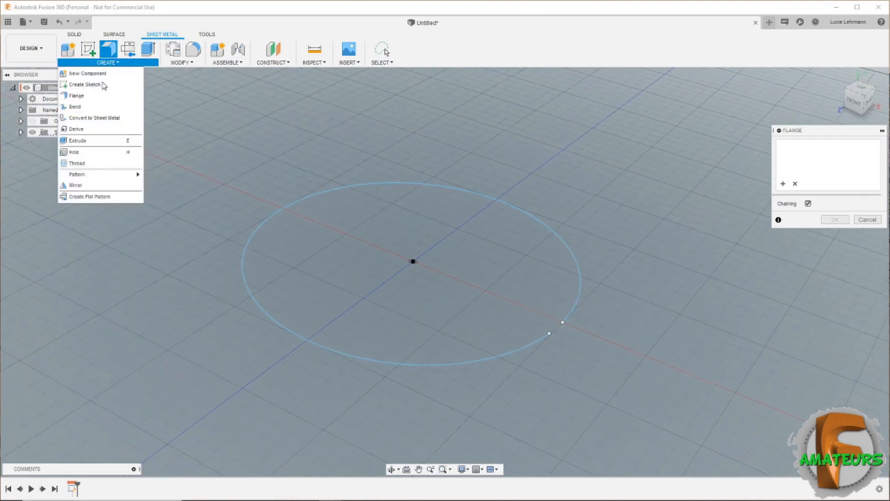
pyautogui.click(76, 96)
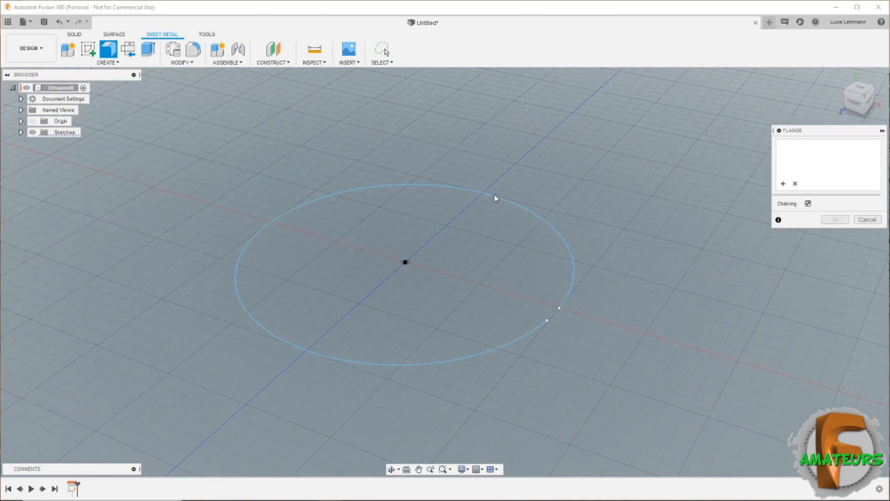
pyautogui.scroll(5, 505, 207)
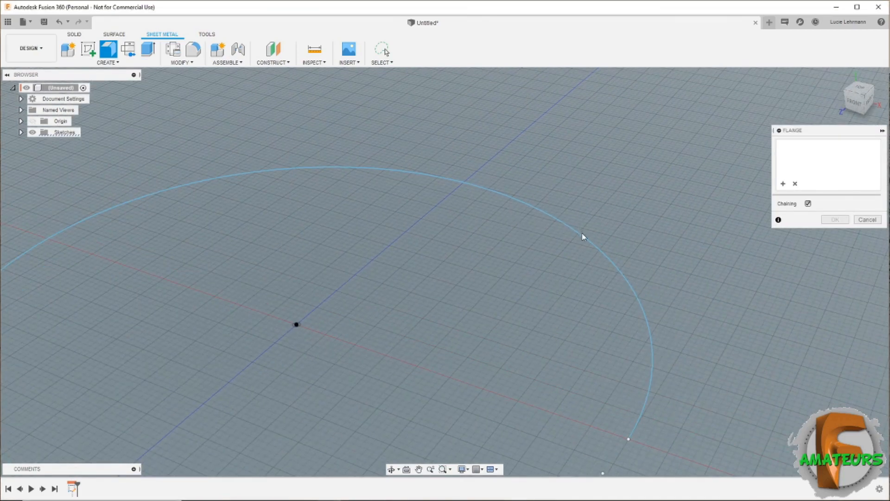
pyautogui.click(580, 233)
pyautogui.scroll(-4, 620, 242)
pyautogui.scroll(-1, 620, 241)
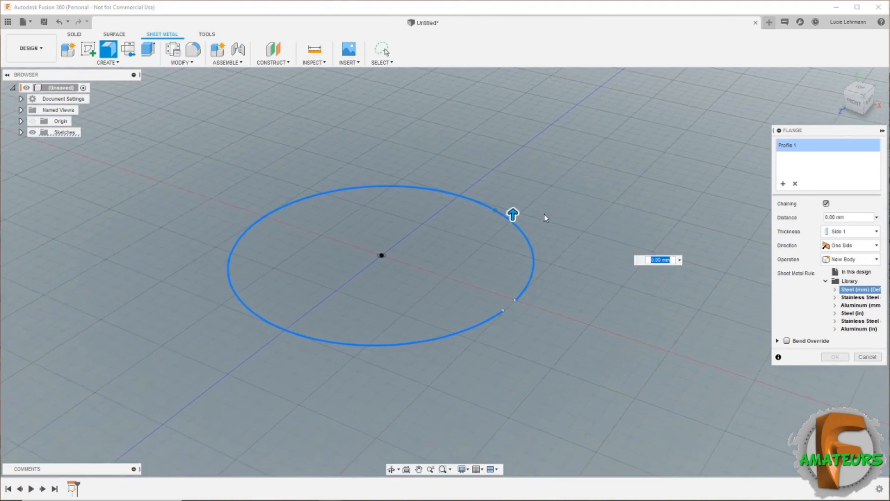
pyautogui.moveTo(512, 212); pyautogui.dragTo(500, 76)
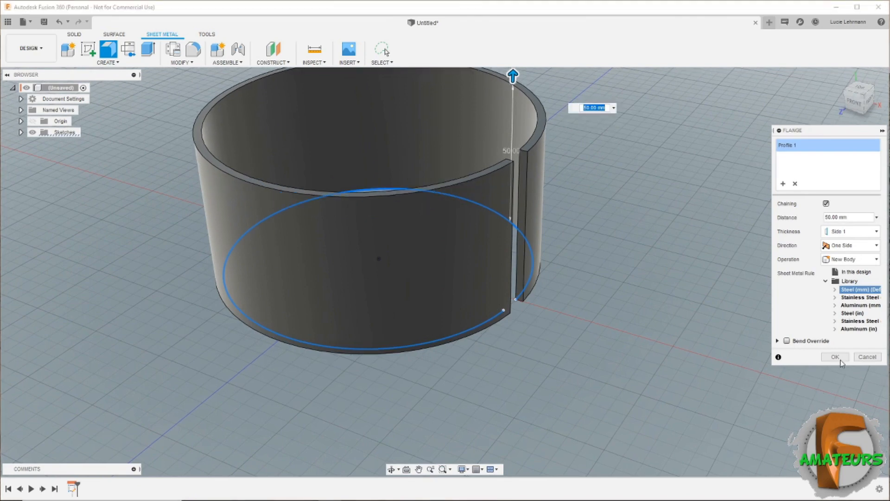
pyautogui.click(837, 357)
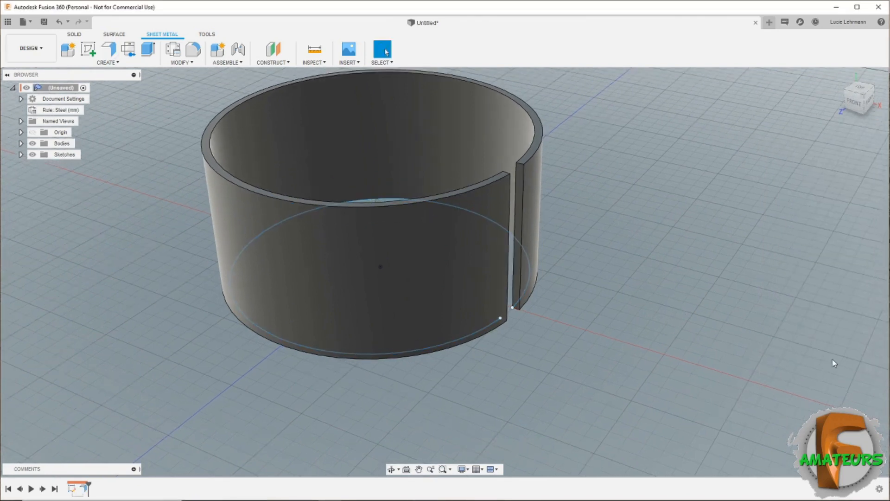
# Open the flange feature for editing, cancel without changes, and undo the flange
pyautogui.keyDown('shift'); pyautogui.moveTo(833, 360); pyautogui.dragTo(814, 363, button='middle'); pyautogui.keyUp('shift')
pyautogui.scroll(1, 553, 239)
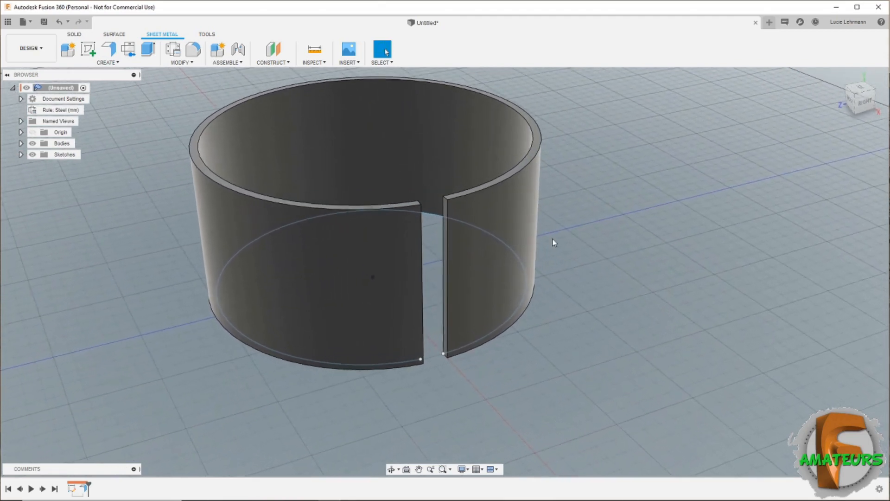
pyautogui.scroll(1, 469, 200)
pyautogui.keyDown('shift'); pyautogui.moveTo(469, 199); pyautogui.dragTo(466, 213, button='middle'); pyautogui.keyUp('shift')
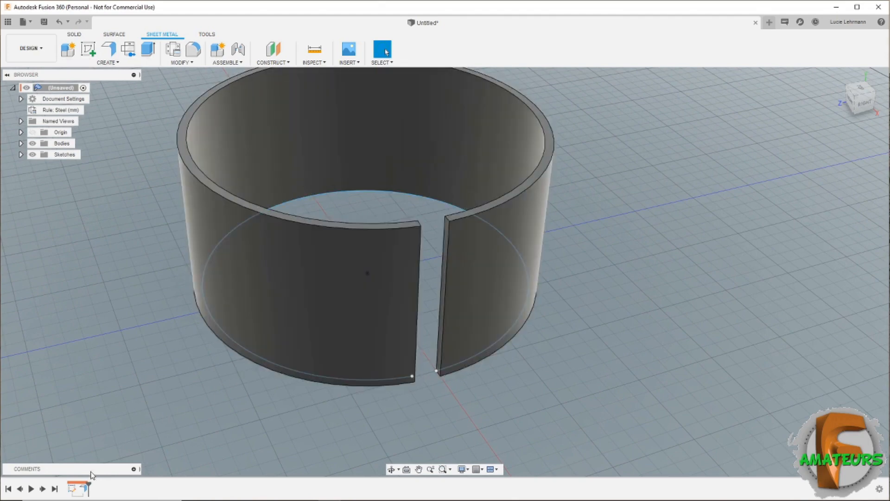
pyautogui.click(83, 488)
pyautogui.rightClick(84, 487)
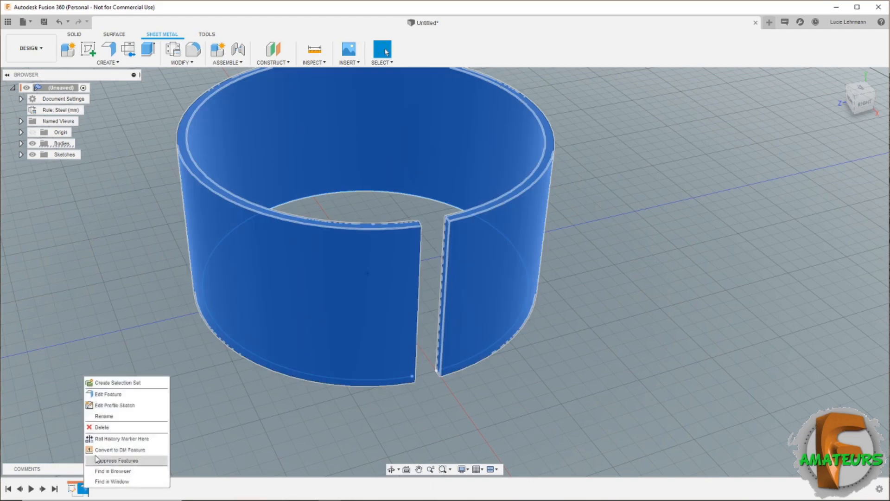
pyautogui.click(110, 395)
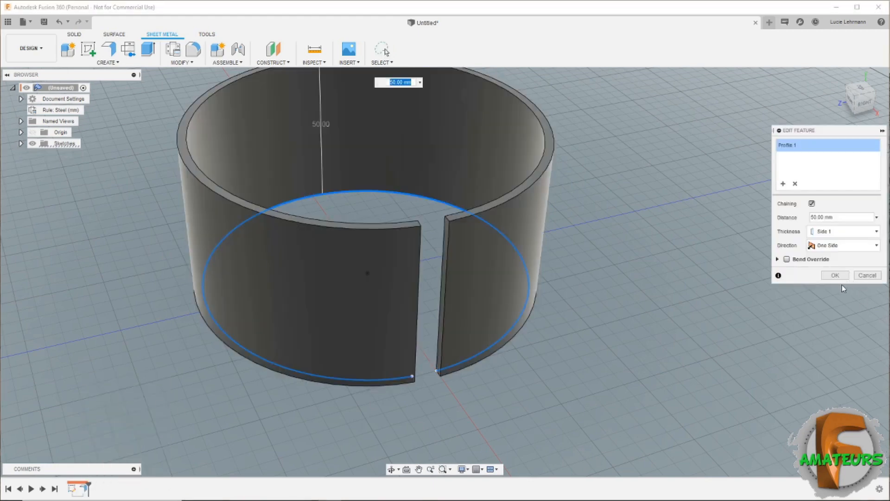
pyautogui.click(867, 276)
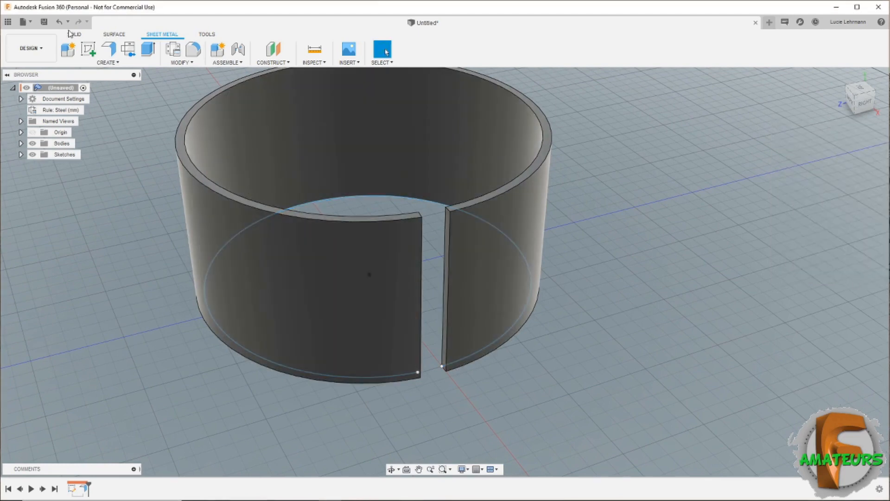
pyautogui.click(59, 22)
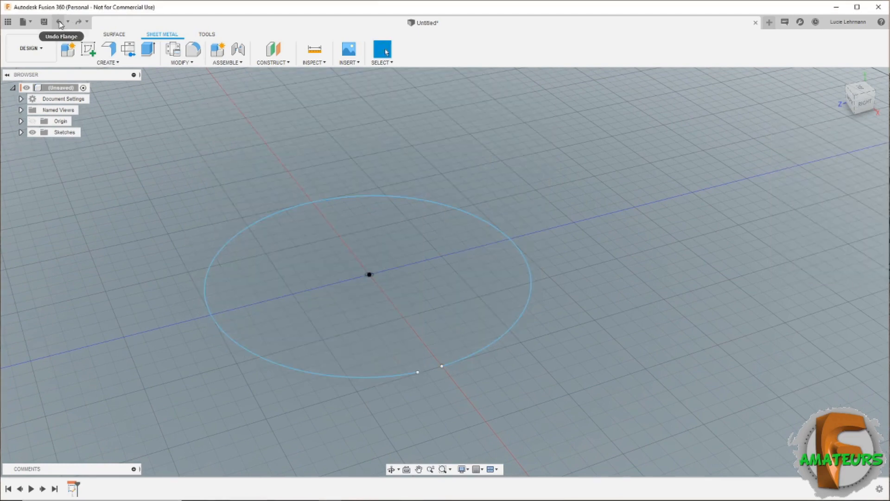
# Recreate the flange from the open circle, 50 mm high on one side, as a new body with the Steel (mm) rule
pyautogui.click(108, 63)
pyautogui.click(76, 96)
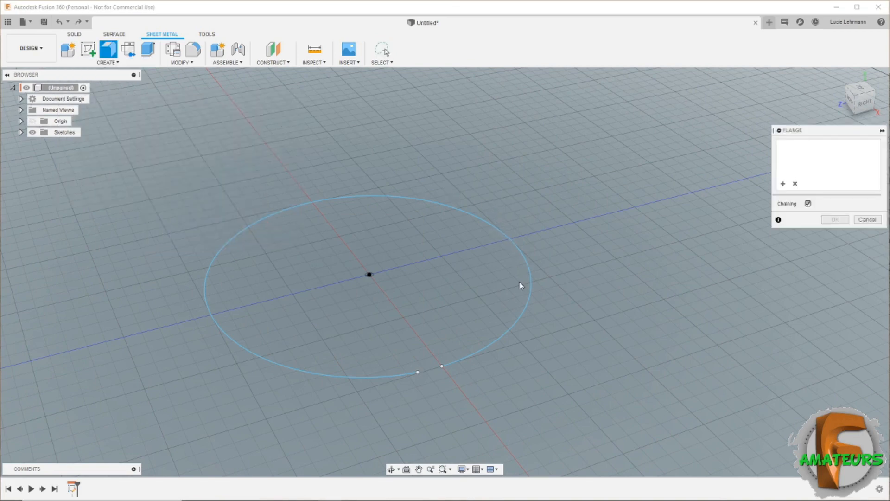
pyautogui.click(504, 332)
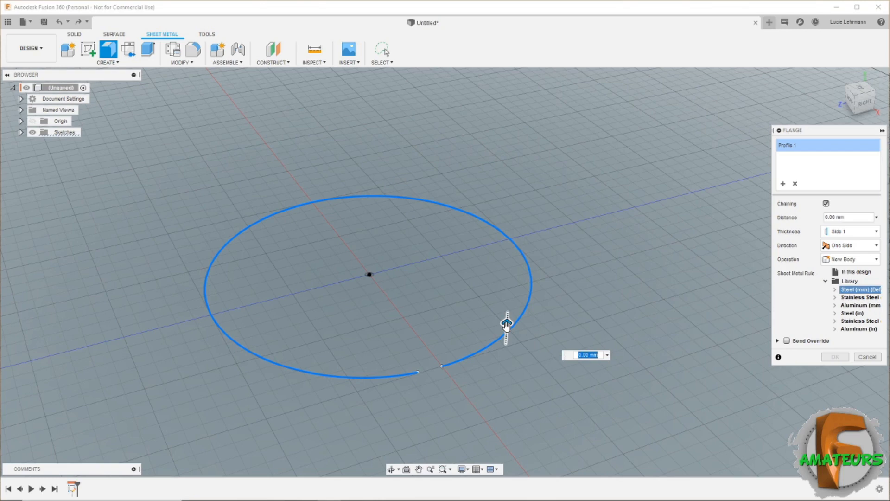
pyautogui.moveTo(506, 324); pyautogui.dragTo(517, 169)
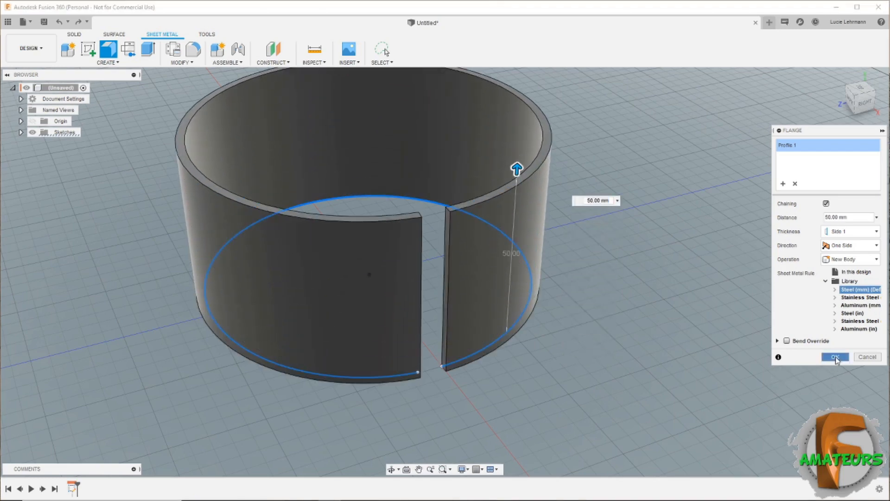
pyautogui.click(835, 358)
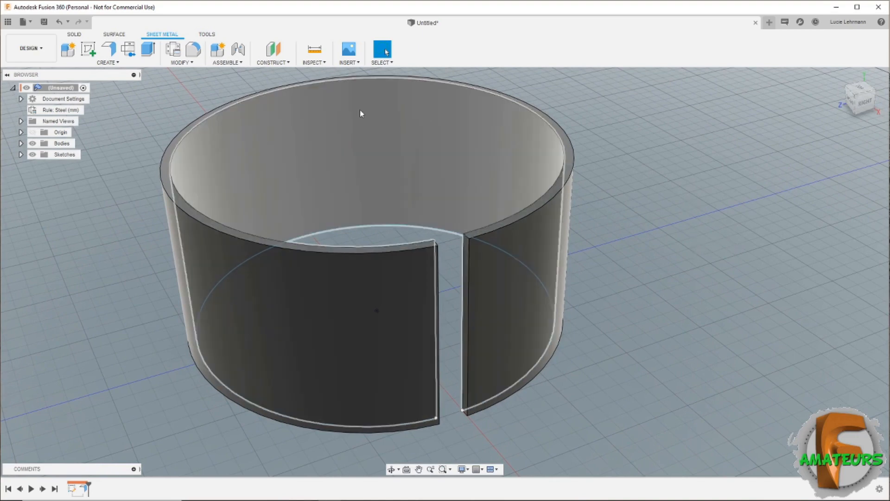
# Extrude one narrow end face of the split ring by 1 mm into the gap
pyautogui.click(148, 51)
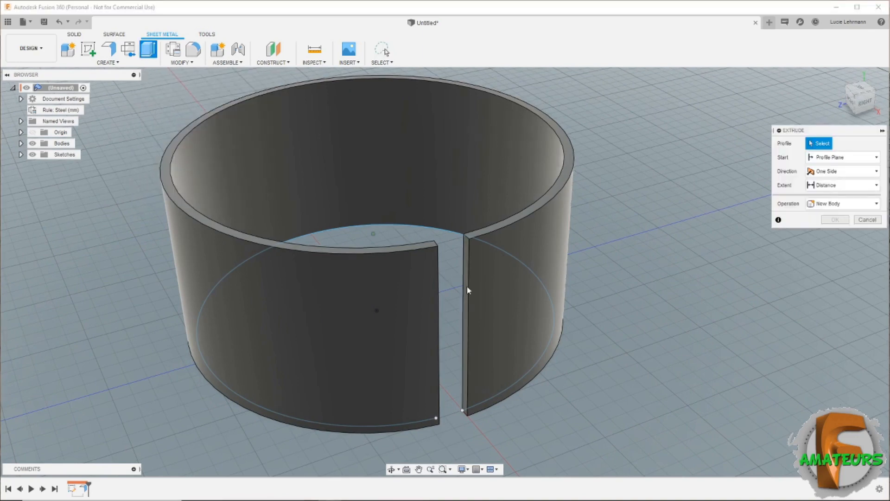
pyautogui.keyDown('shift'); pyautogui.moveTo(466, 286); pyautogui.dragTo(475, 258, button='middle'); pyautogui.keyUp('shift')
pyautogui.click(479, 257)
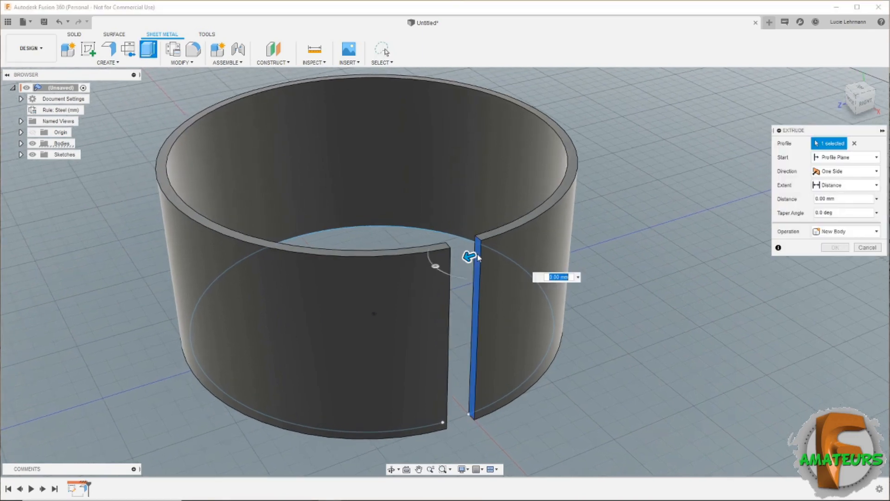
pyautogui.write('1')
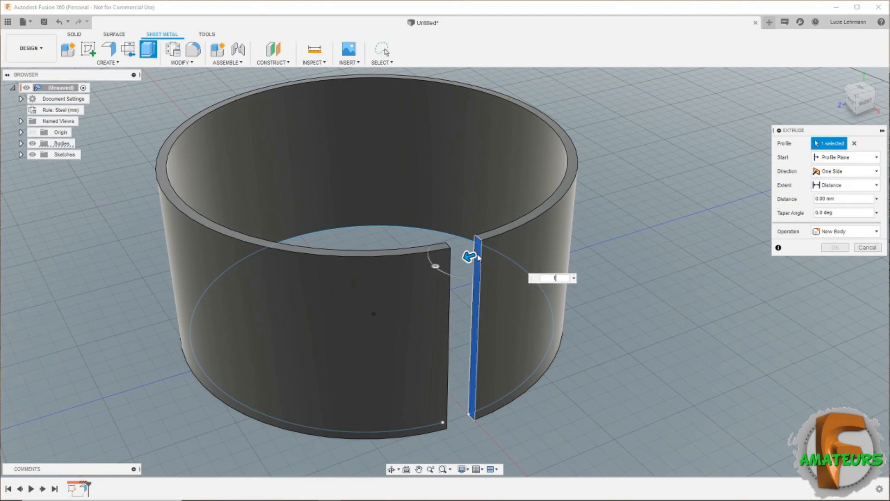
pyautogui.press('Return')
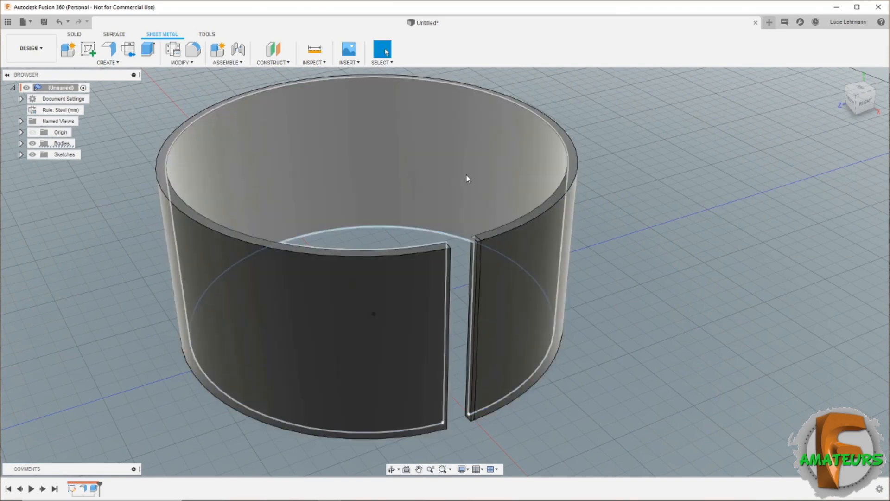
# Unfold the split ring, using the narrow 1 mm flat face at its end as the stationary entity and the curved wall as the bend
pyautogui.scroll(3, 491, 262)
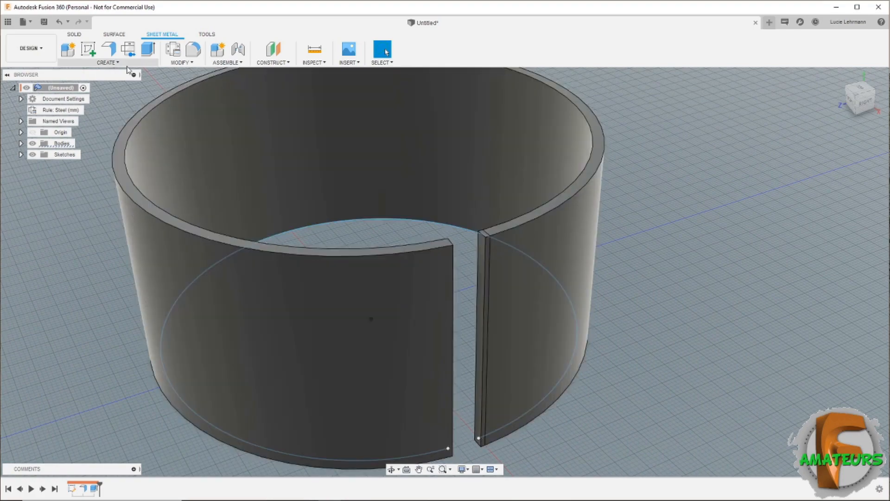
pyautogui.click(181, 63)
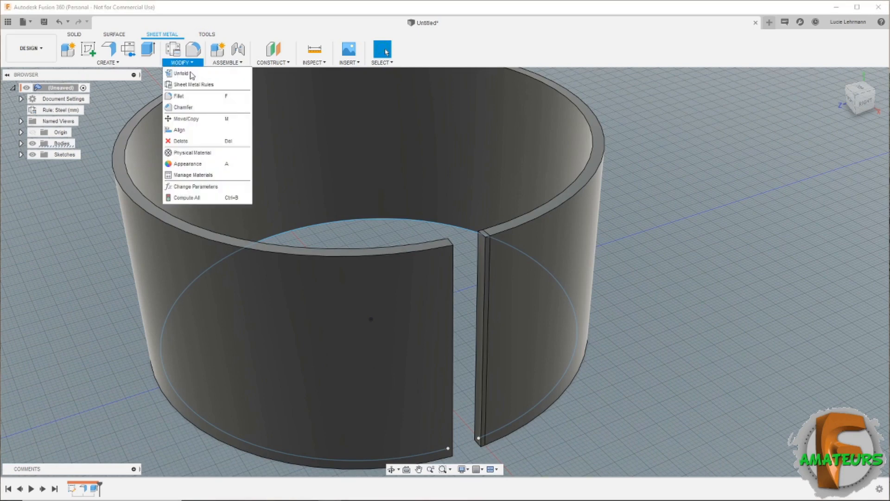
pyautogui.click(185, 74)
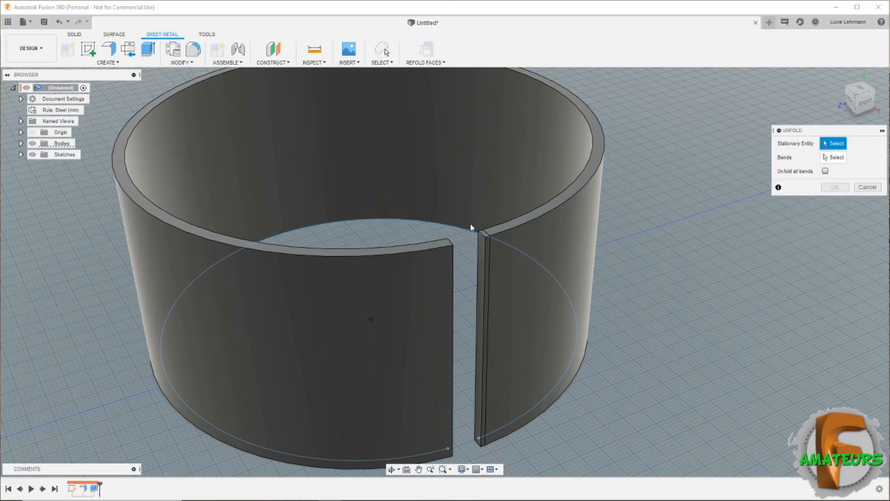
pyautogui.scroll(8, 488, 244)
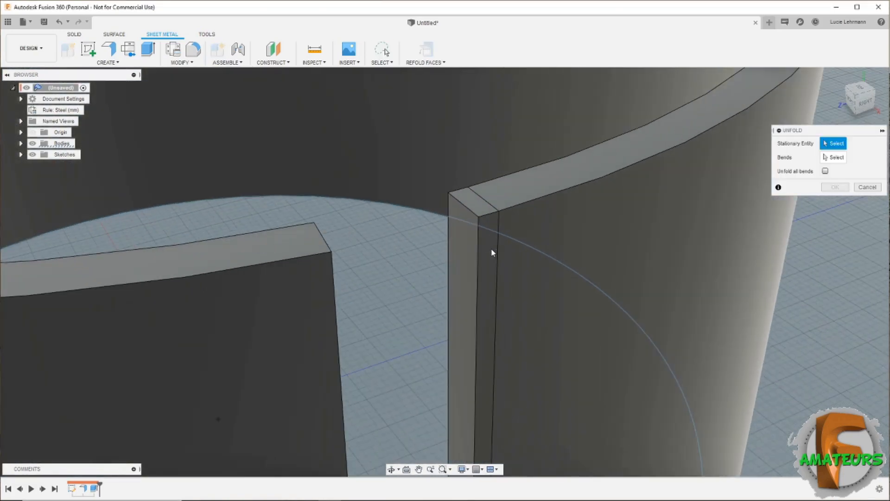
pyautogui.click(488, 273)
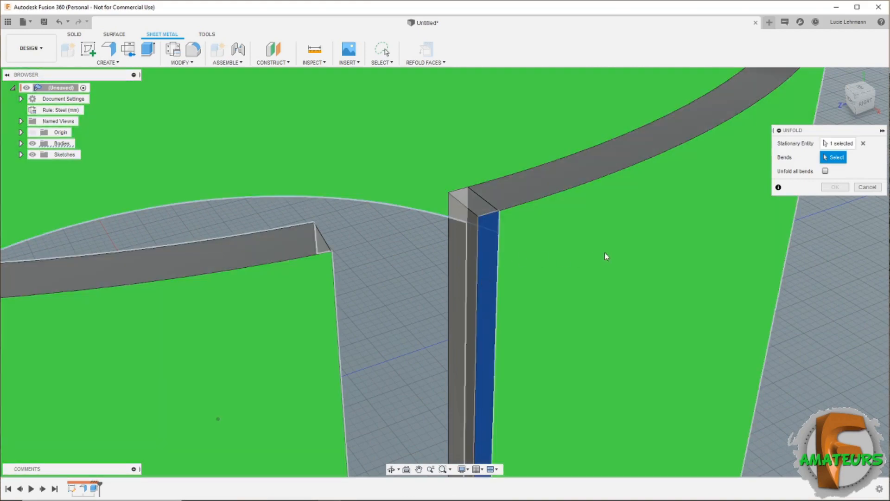
pyautogui.scroll(-5, 785, 208)
pyautogui.scroll(-5, 788, 207)
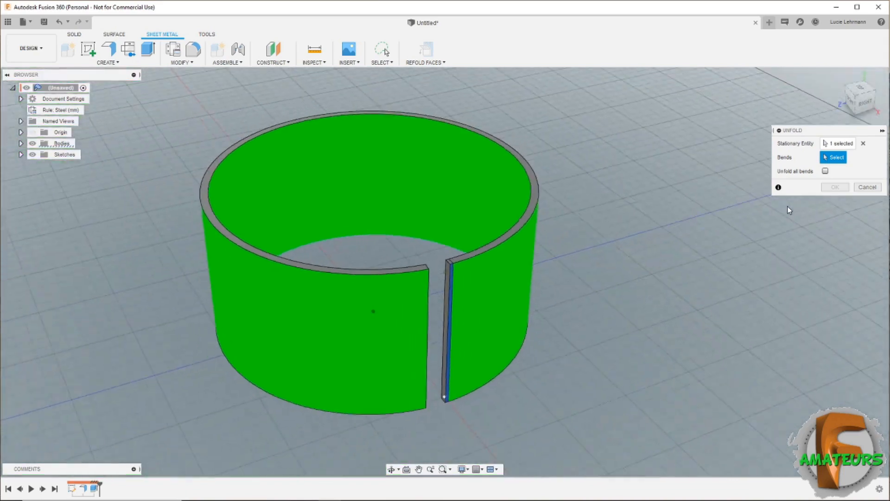
pyautogui.click(833, 158)
pyautogui.click(494, 270)
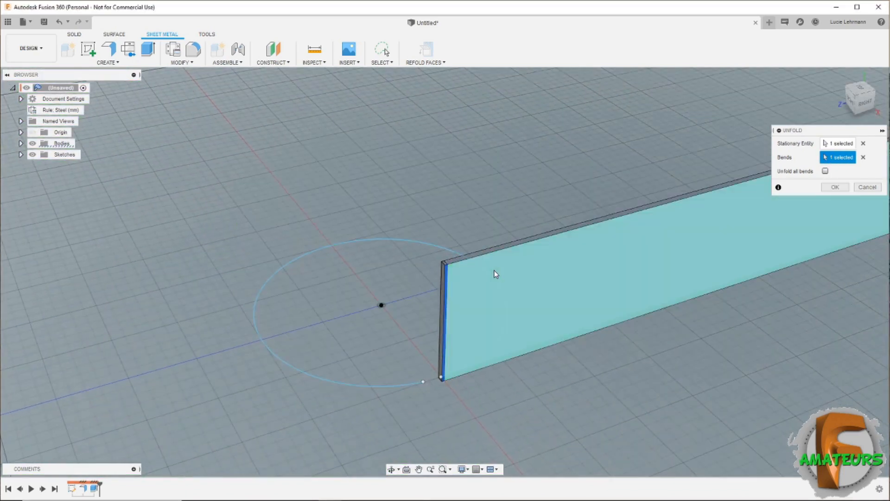
pyautogui.click(834, 188)
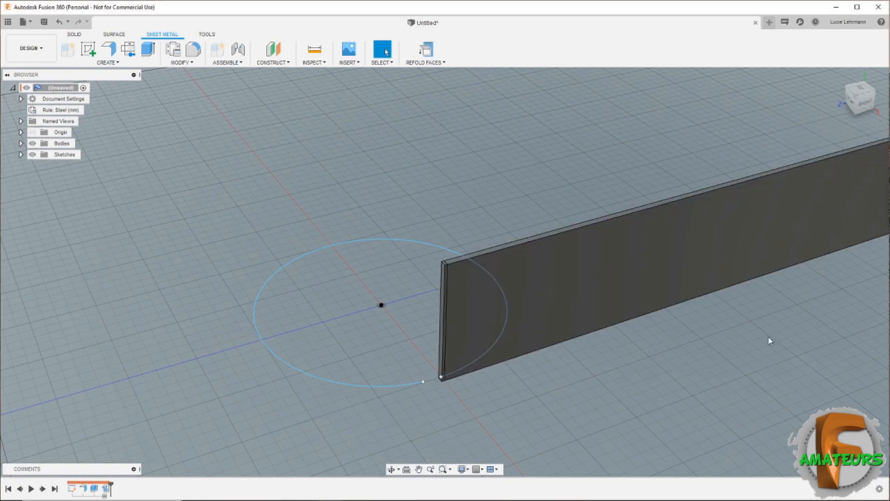
# Start a new sketch on the large outer face of the unfolded strip, viewed from the right
pyautogui.moveTo(758, 336)
pyautogui.keyDown('shift'); pyautogui.mouseDown(button='middle')
pyautogui.moveTo(803, 298)
pyautogui.moveTo(862, 159)
pyautogui.moveTo(858, 101)
pyautogui.mouseUp(button='middle'); pyautogui.keyUp('shift')
pyautogui.click(858, 101)
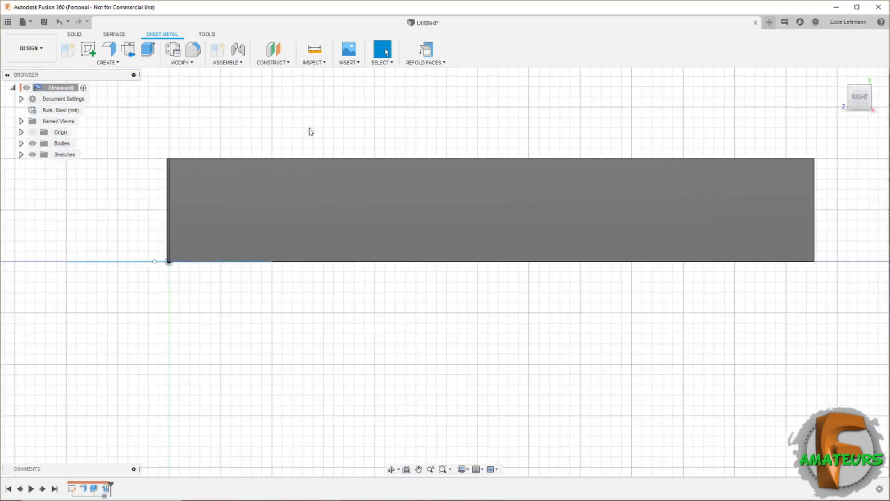
pyautogui.click(88, 50)
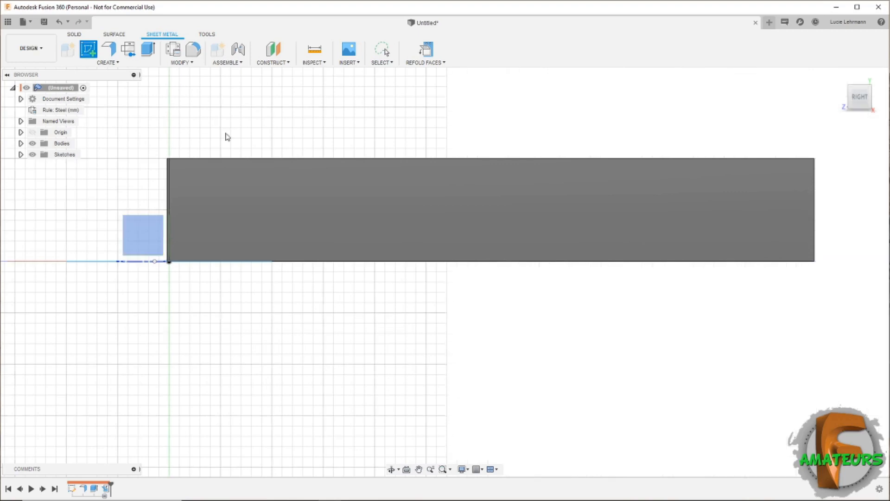
pyautogui.click(485, 211)
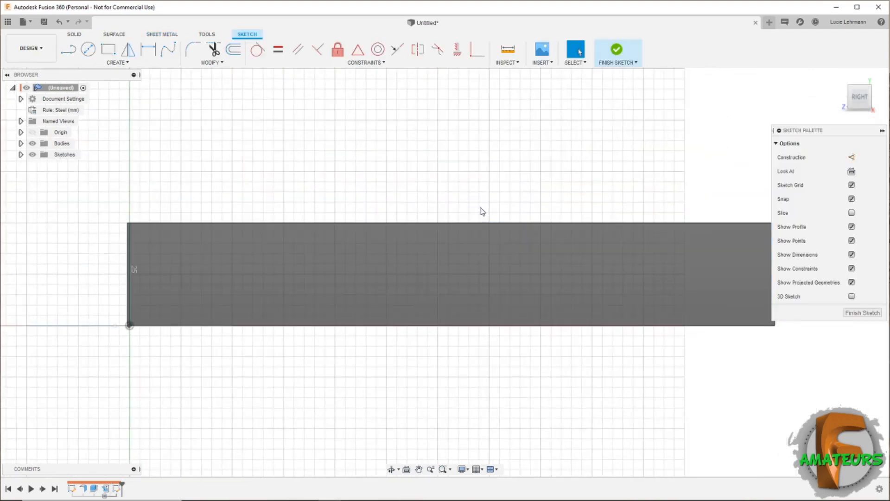
# Place a sketch text on the strip's face reading "OUBLIE QUE T'AS AUCUNE CHANCE, FONCE !"
pyautogui.click(117, 62)
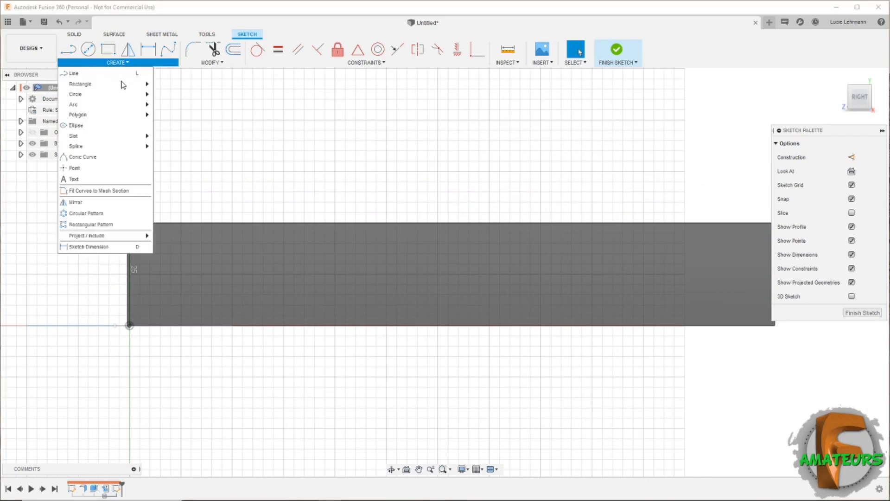
pyautogui.click(74, 179)
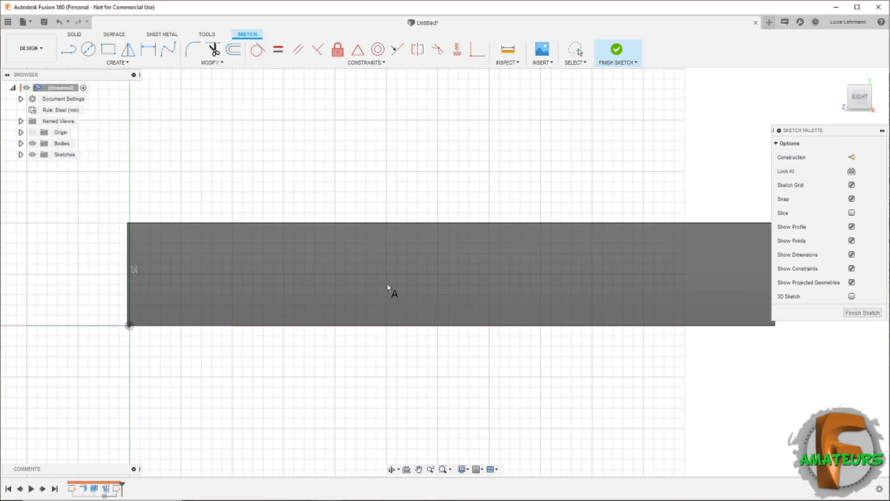
pyautogui.click(375, 274)
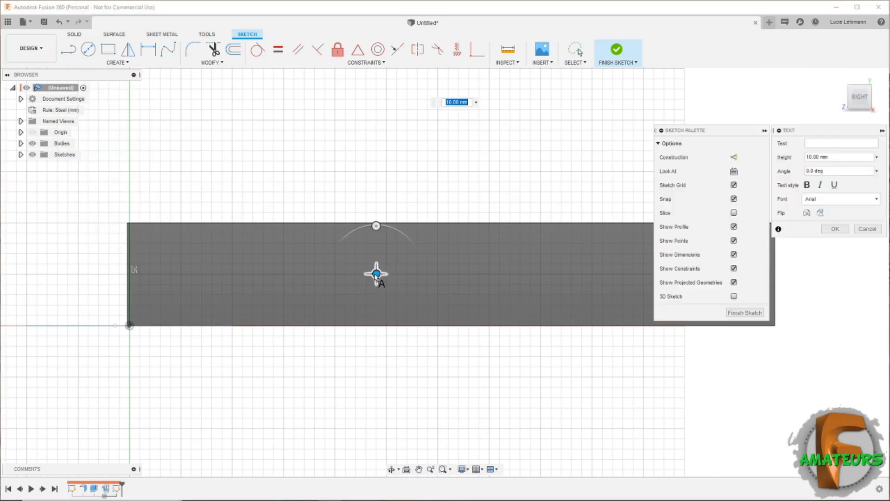
pyautogui.click(823, 143)
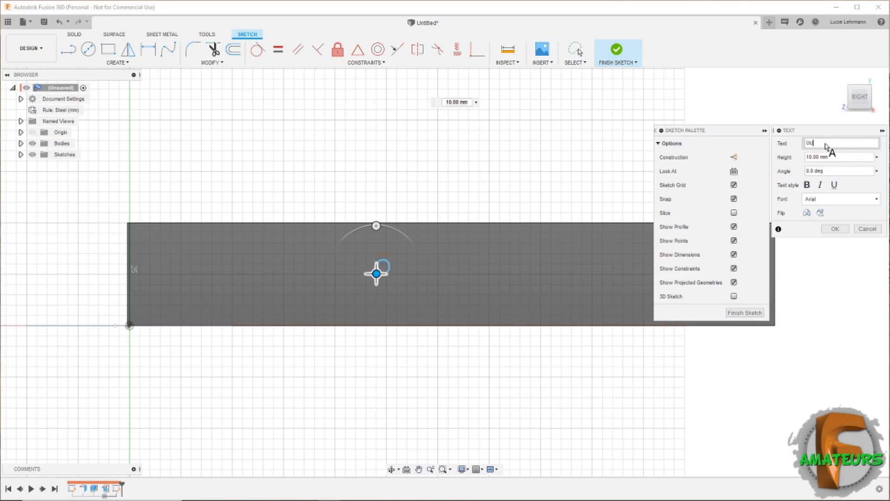
pyautogui.write("OUBLIE QUE T'AS AUCUN")
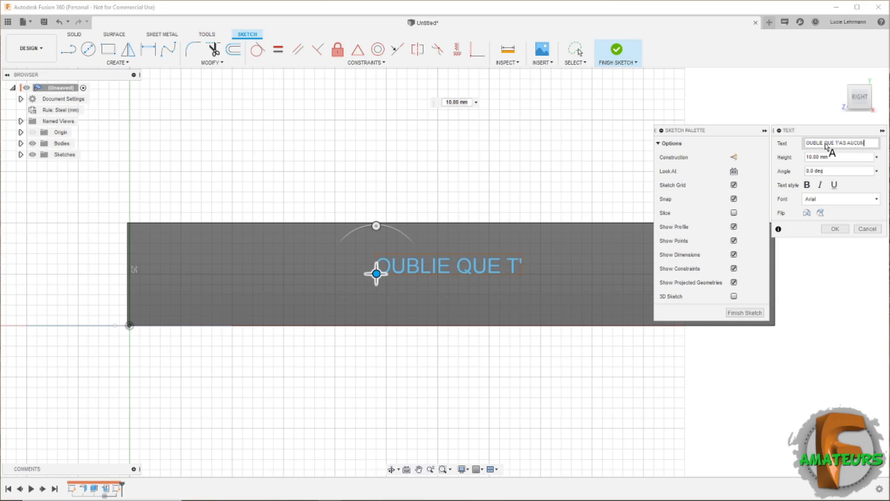
pyautogui.write('E CHANCE, FON')
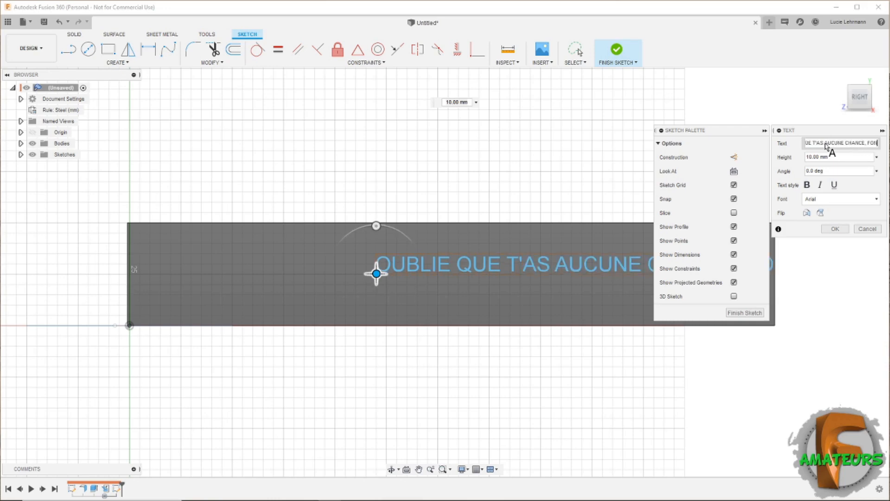
pyautogui.write('CE !')
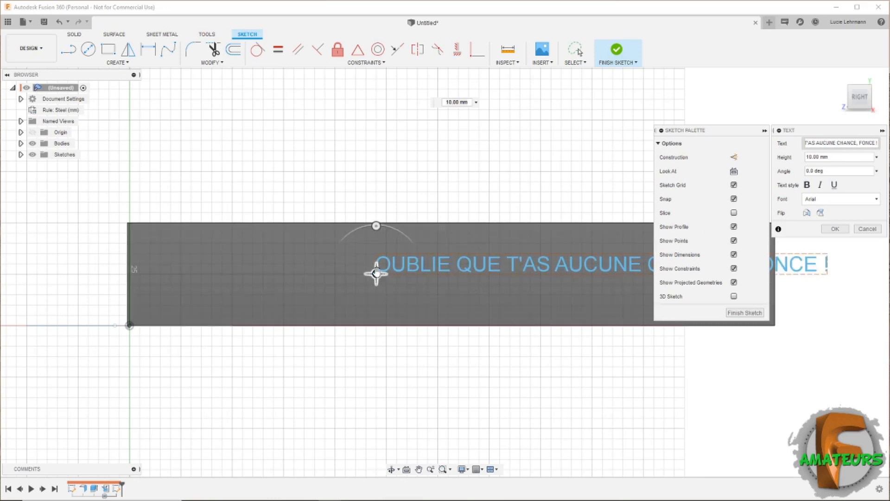
# Make the text bold with a 12 mm height, shift it so it fits centrally along the strip, and finish the sketch
pyautogui.moveTo(377, 273); pyautogui.dragTo(207, 278)
pyautogui.click(807, 185)
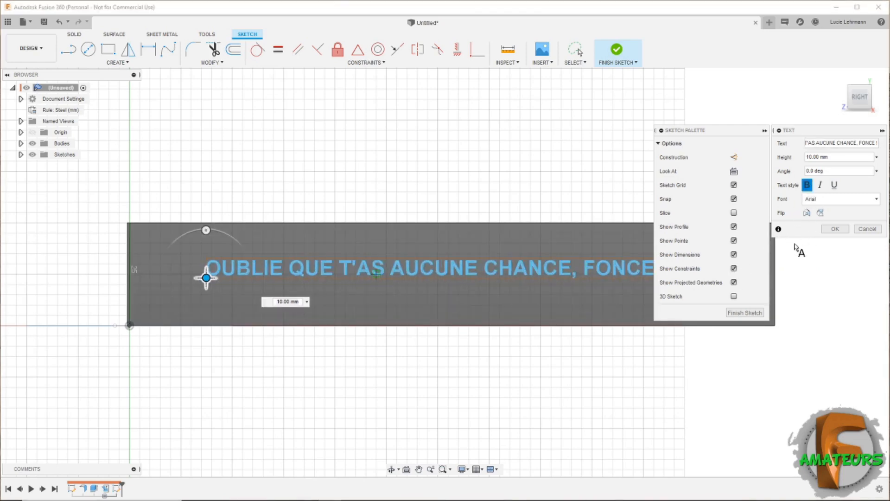
pyautogui.click(816, 157)
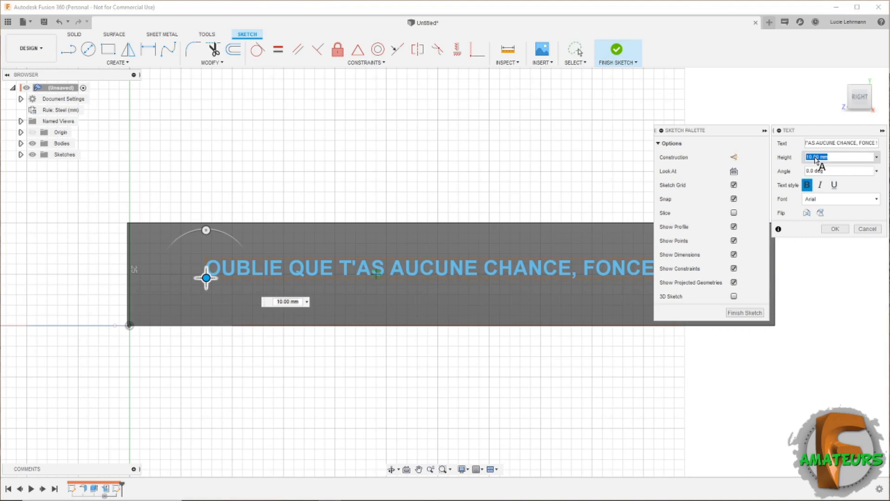
pyautogui.write('12')
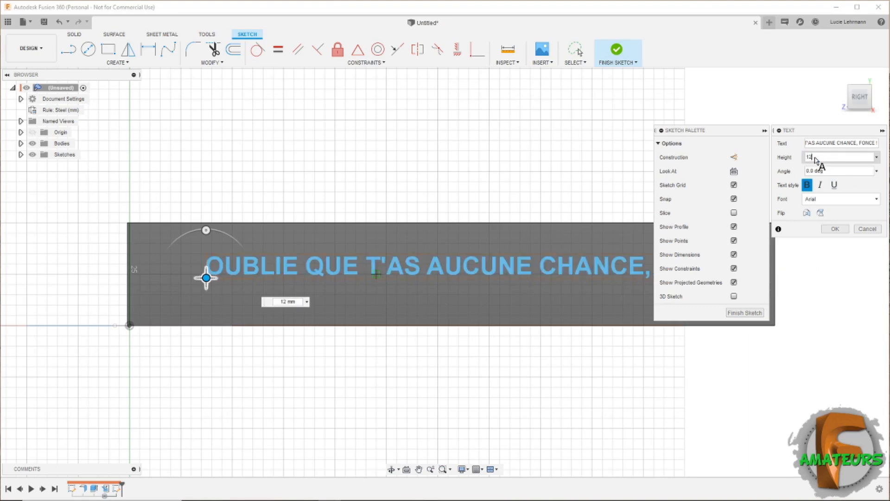
pyautogui.moveTo(572, 347); pyautogui.dragTo(477, 393, button='middle')
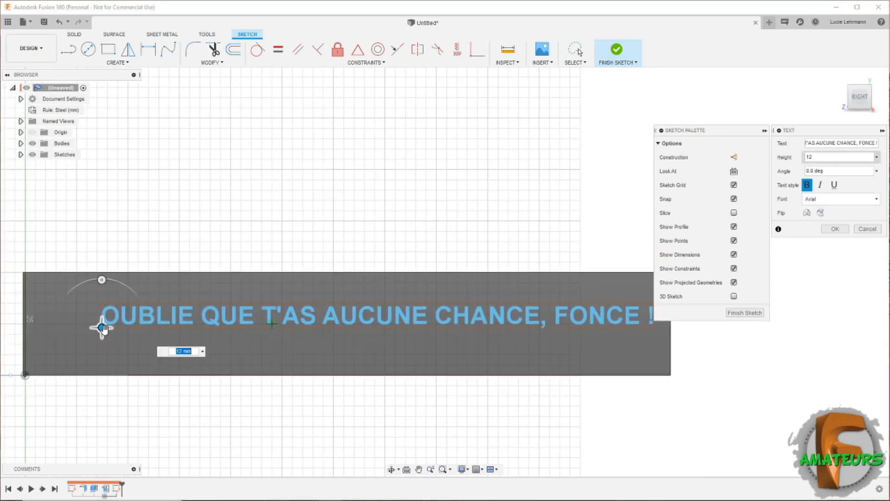
pyautogui.moveTo(103, 328); pyautogui.dragTo(81, 333)
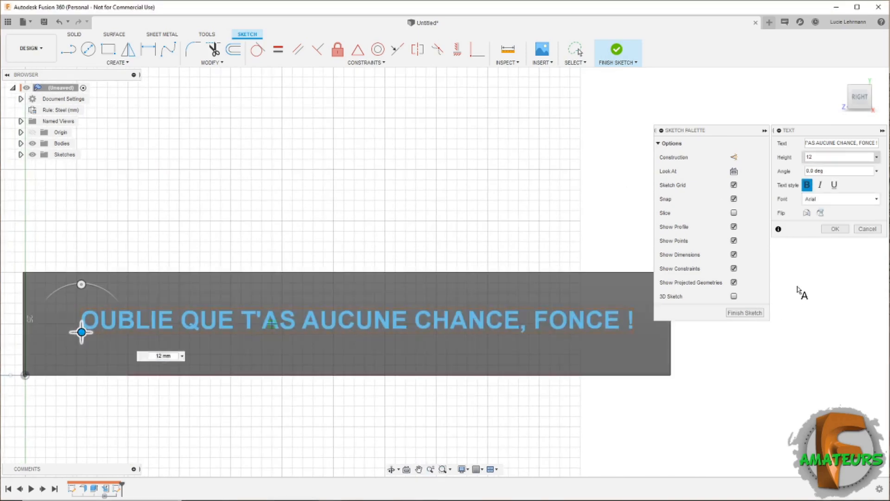
pyautogui.click(836, 229)
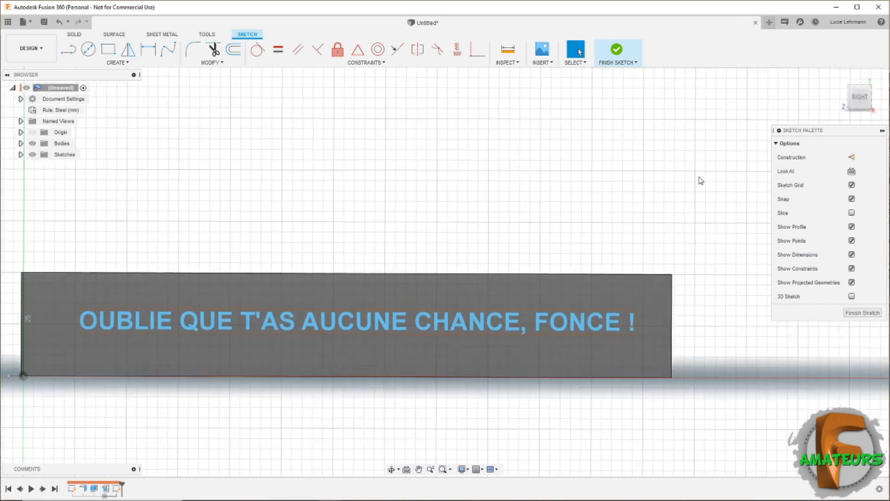
pyautogui.click(618, 53)
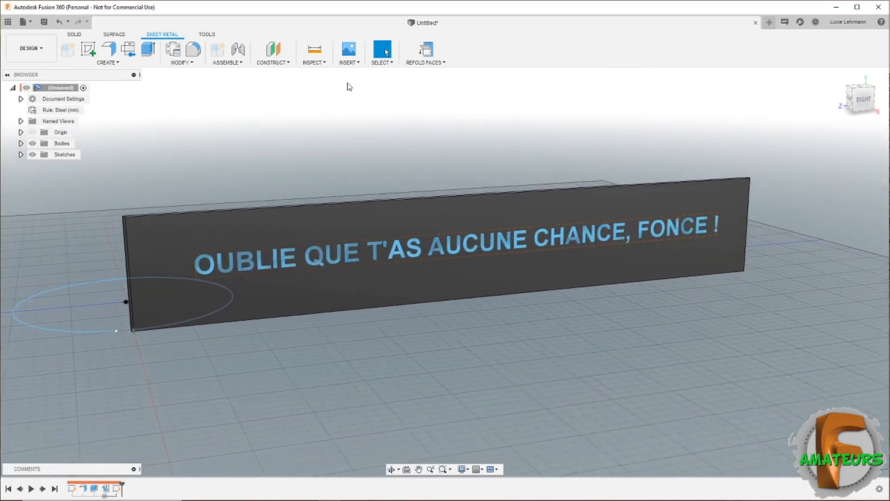
# Extrude the sketch text 1 mm outward from the strip's face, joined to the body
pyautogui.click(148, 50)
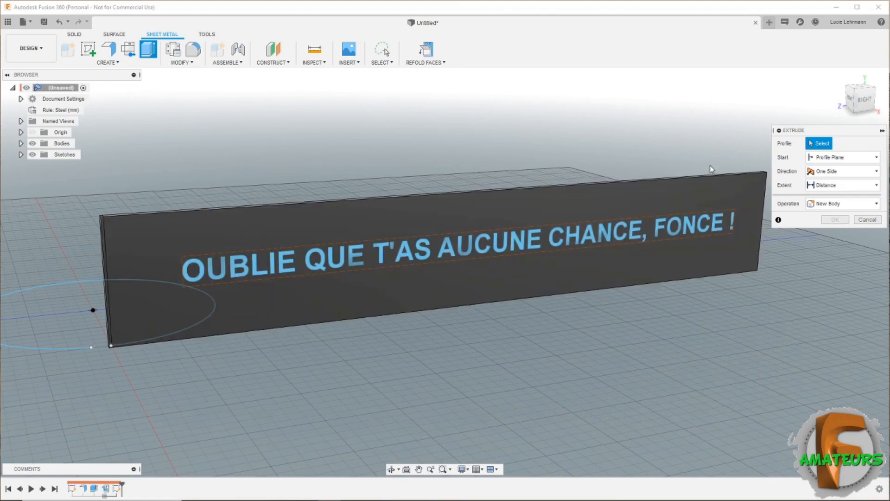
pyautogui.click(625, 237)
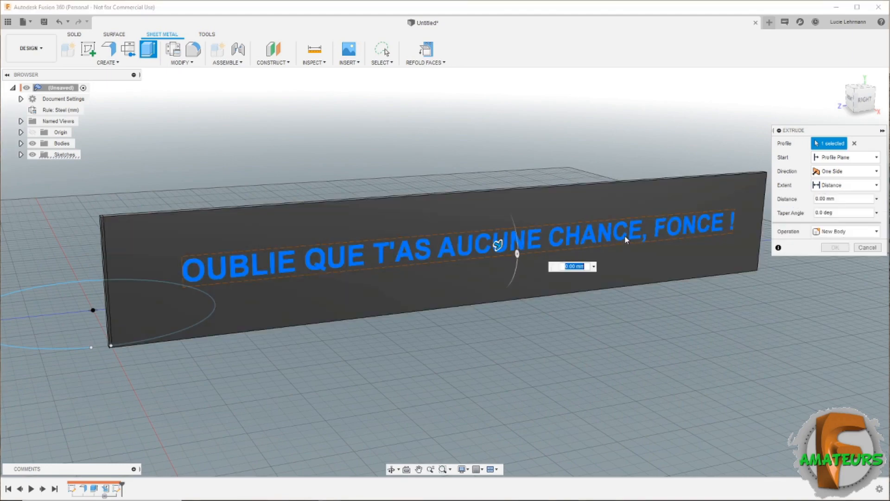
pyautogui.write('1')
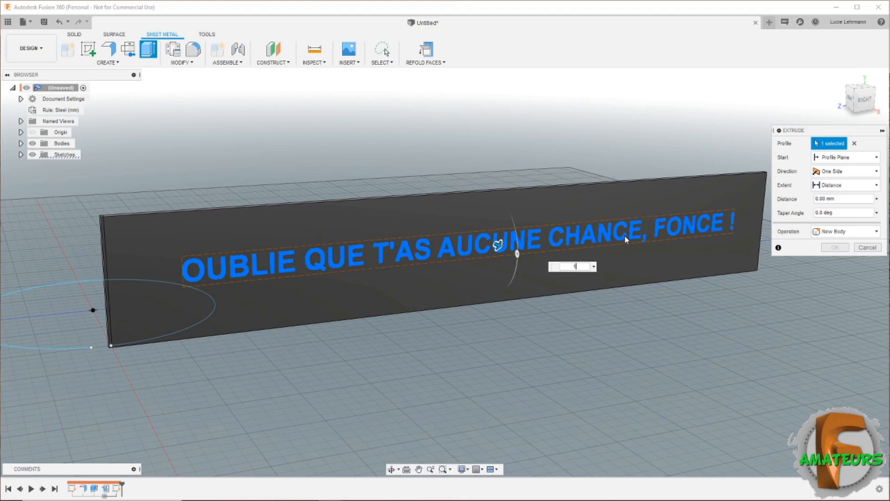
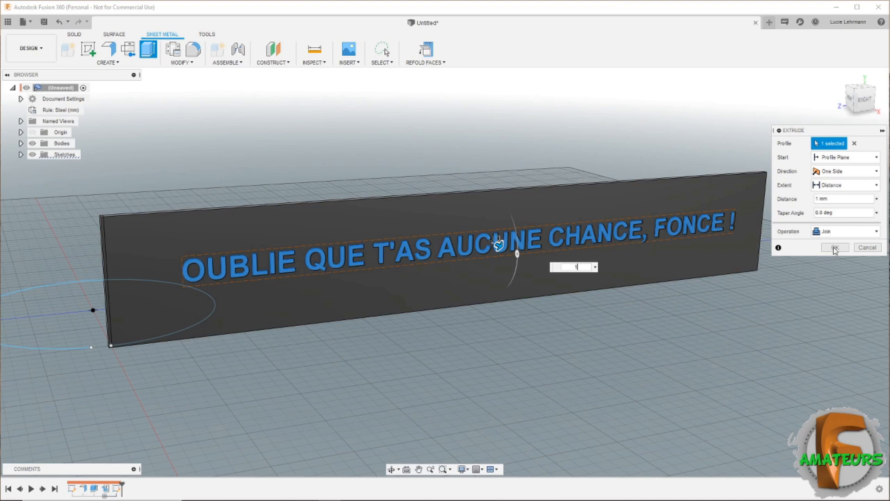
pyautogui.click(834, 248)
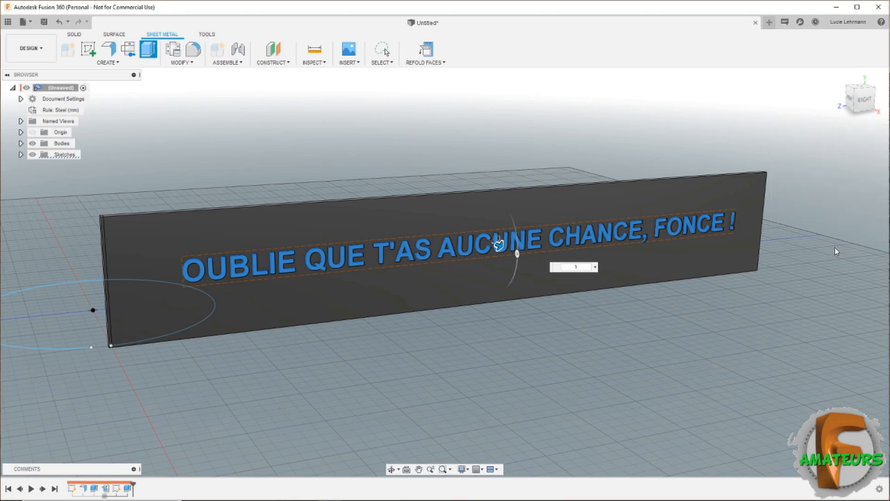
pyautogui.press('Escape')
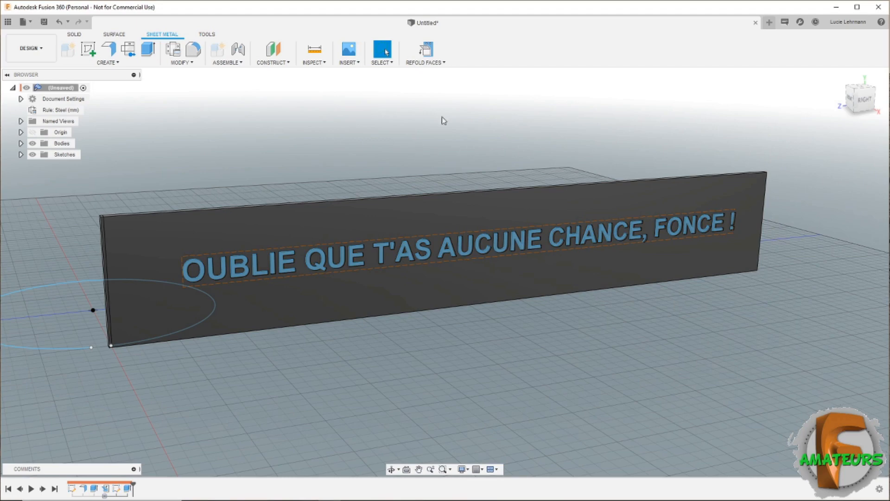
# Refold the strip into the curved ring and hide all sketches
pyautogui.click(426, 53)
pyautogui.click(32, 155)
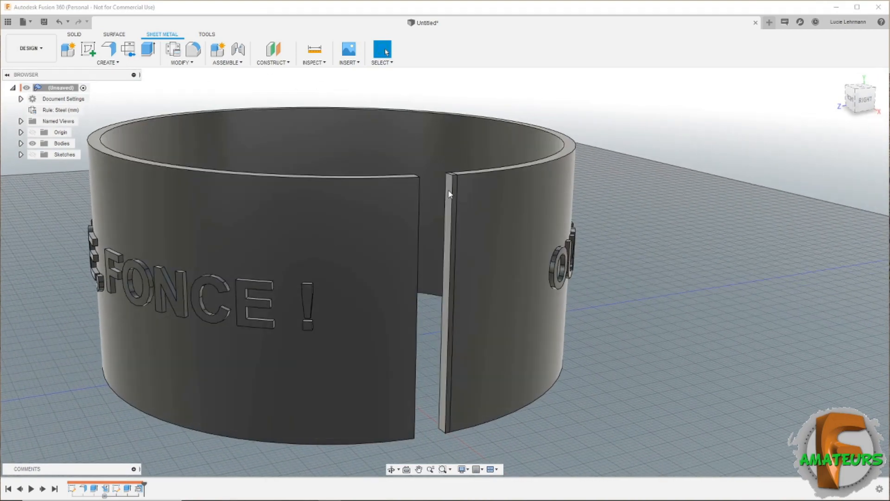
# Cut away the narrow flat lip at the ring's gap by extruding its end face -1 mm
pyautogui.click(449, 195)
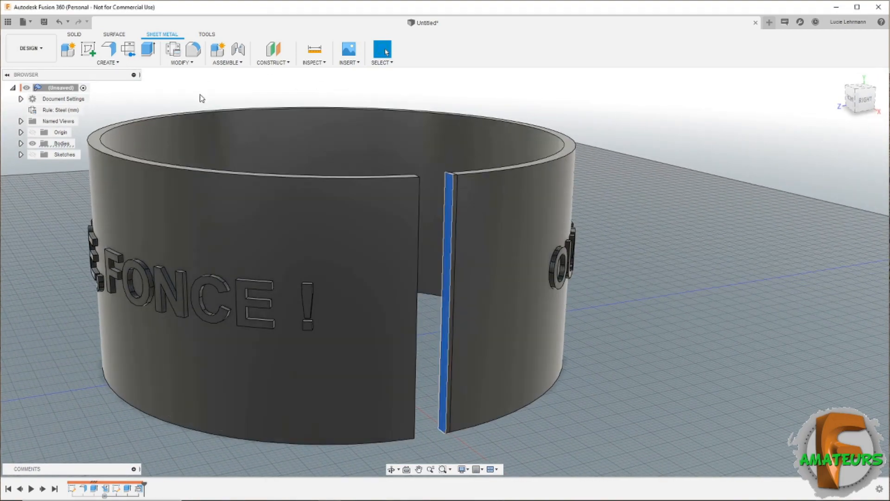
pyautogui.click(149, 49)
pyautogui.write('-1')
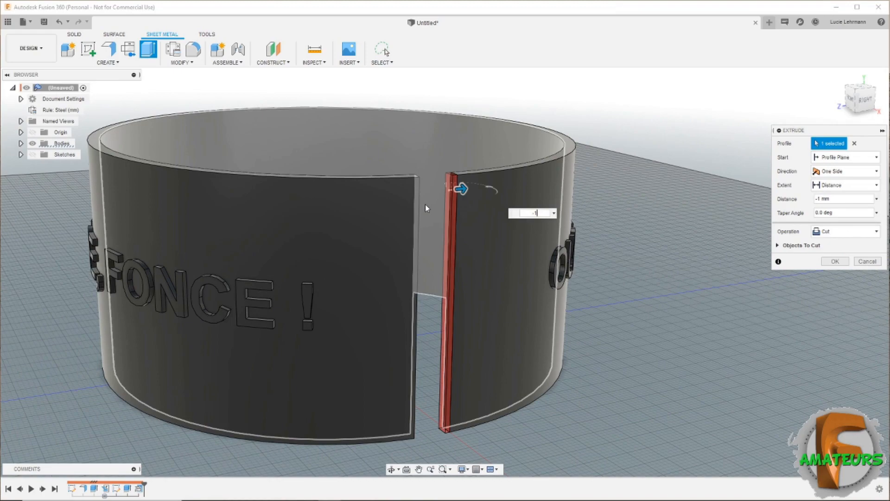
pyautogui.press('Return')
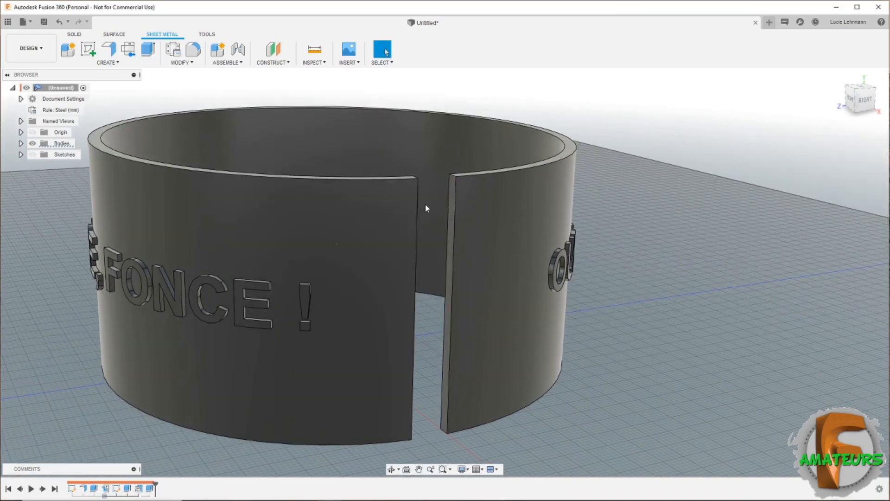
# Close the ring's gap by revolving one end face about the ring's axis up to the opposite end face, joined to the body
pyautogui.keyDown('shift'); pyautogui.moveTo(426, 205); pyautogui.dragTo(71, 38, button='middle'); pyautogui.keyUp('shift')
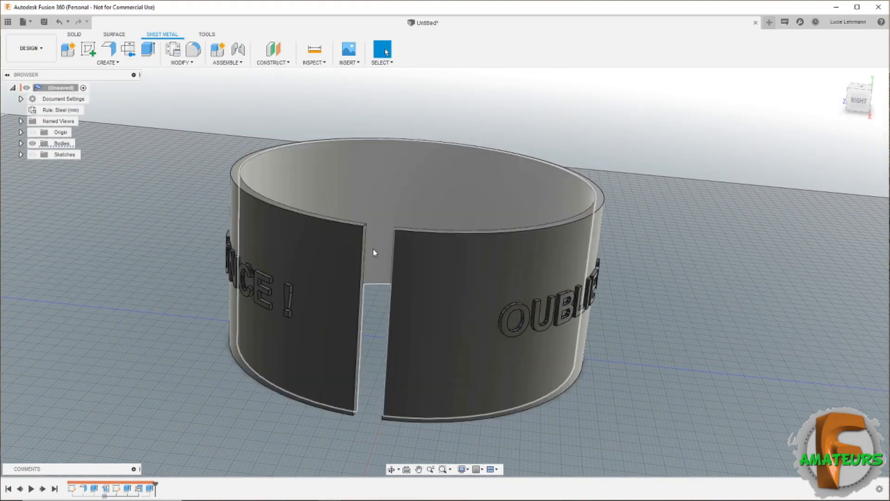
pyautogui.click(75, 35)
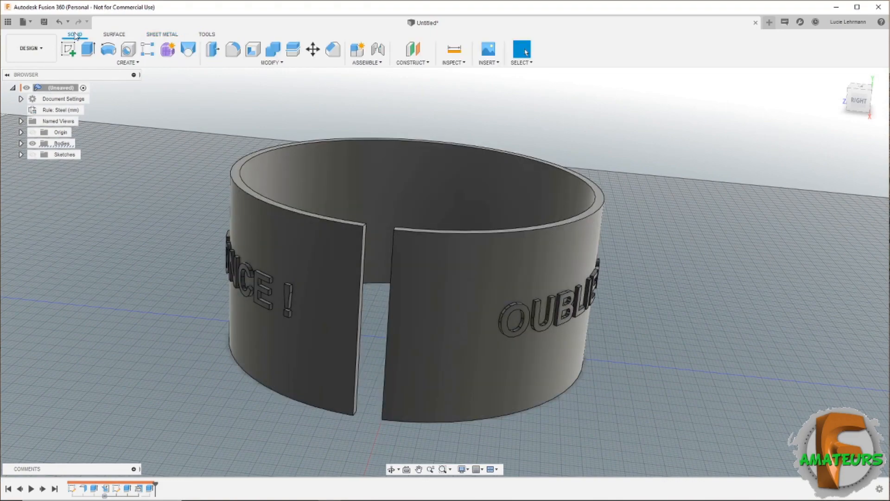
pyautogui.keyDown('shift'); pyautogui.moveTo(547, 174); pyautogui.dragTo(535, 219, button='middle'); pyautogui.keyUp('shift')
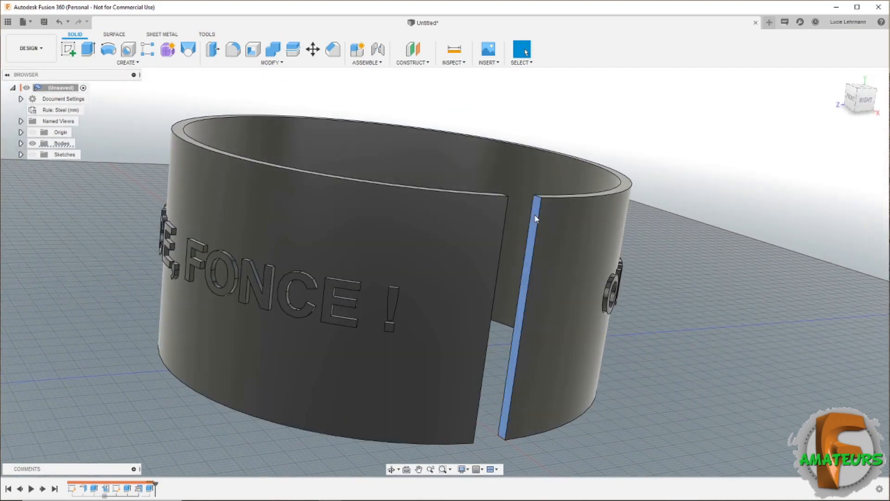
pyautogui.click(536, 219)
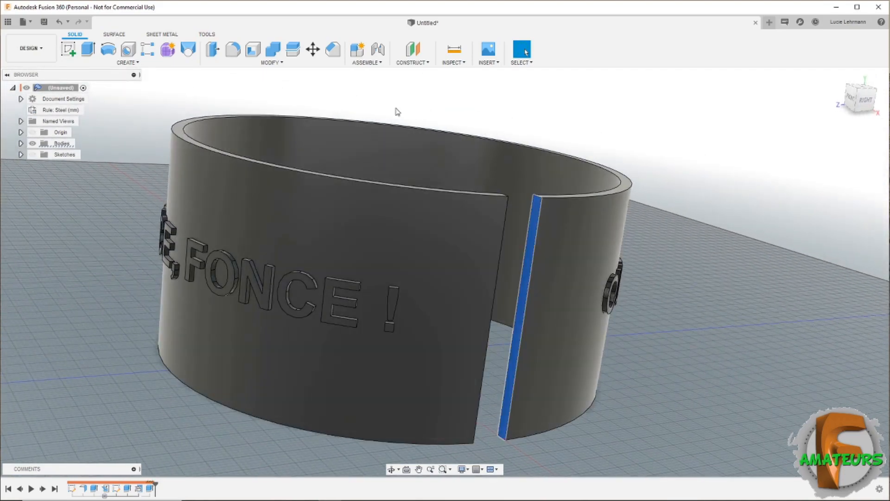
pyautogui.click(109, 49)
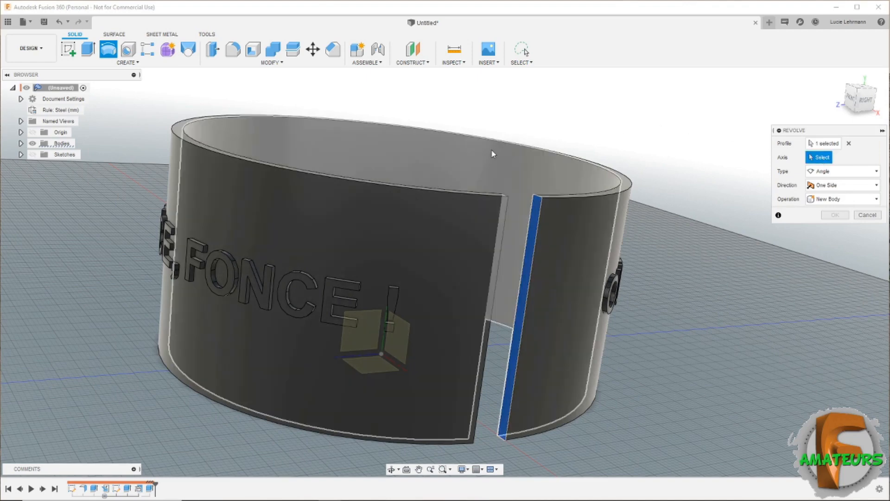
pyautogui.click(491, 150)
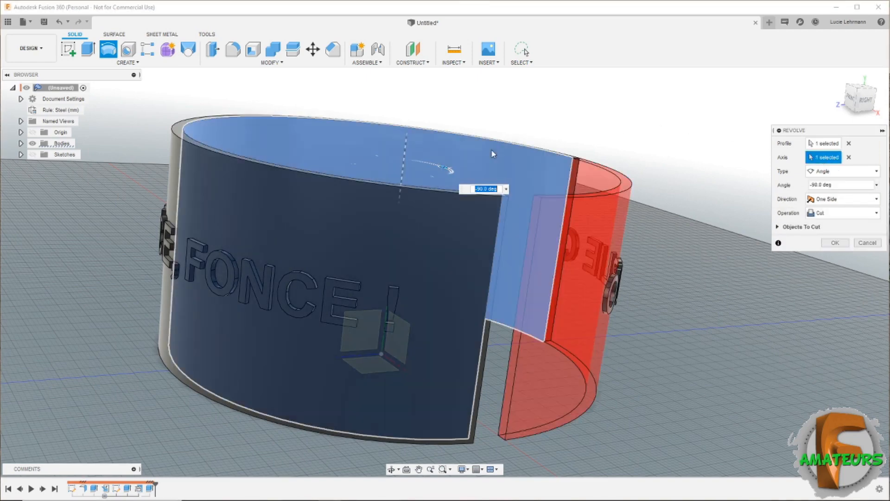
pyautogui.click(848, 175)
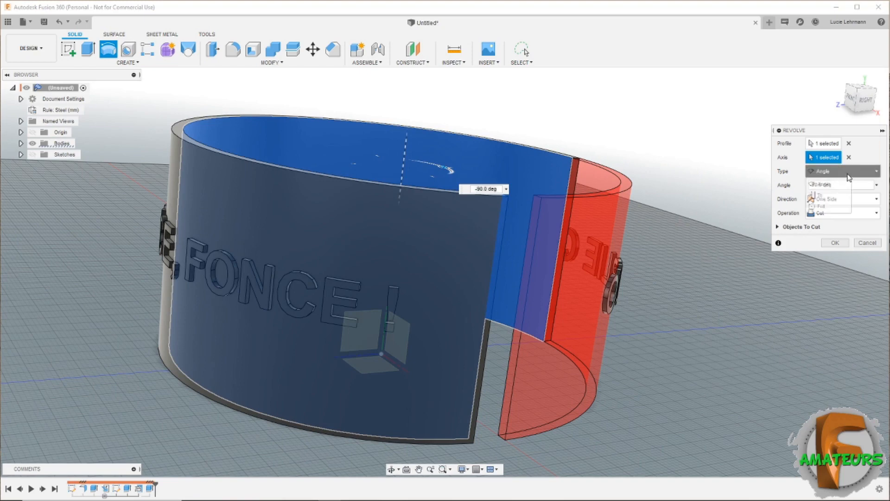
pyautogui.click(824, 196)
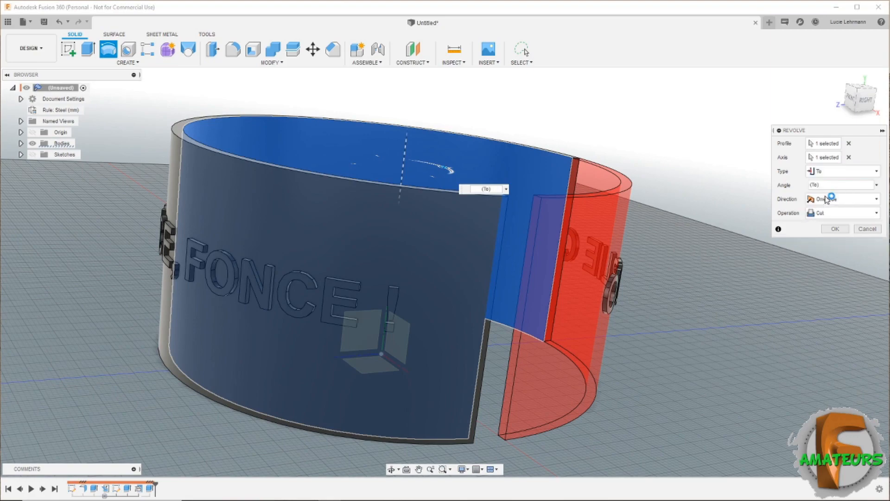
pyautogui.keyDown('shift'); pyautogui.moveTo(828, 199); pyautogui.dragTo(261, 203, button='middle'); pyautogui.keyUp('shift')
pyautogui.scroll(2, 261, 191)
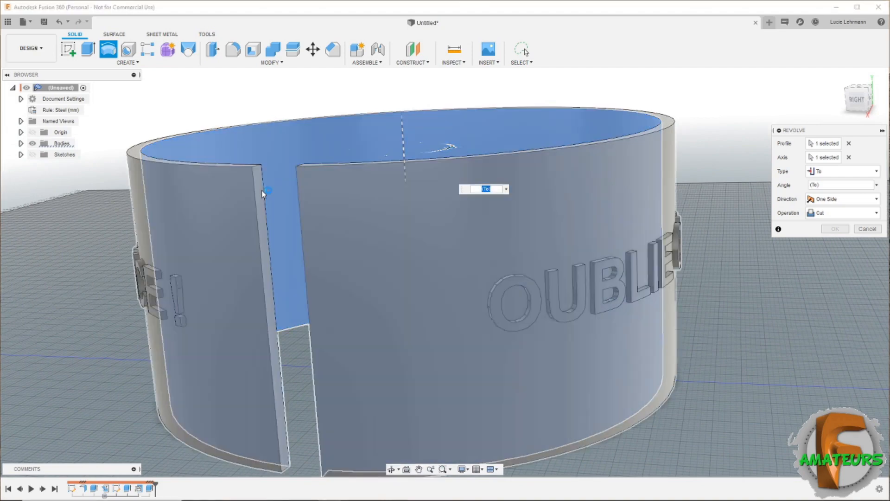
pyautogui.click(259, 188)
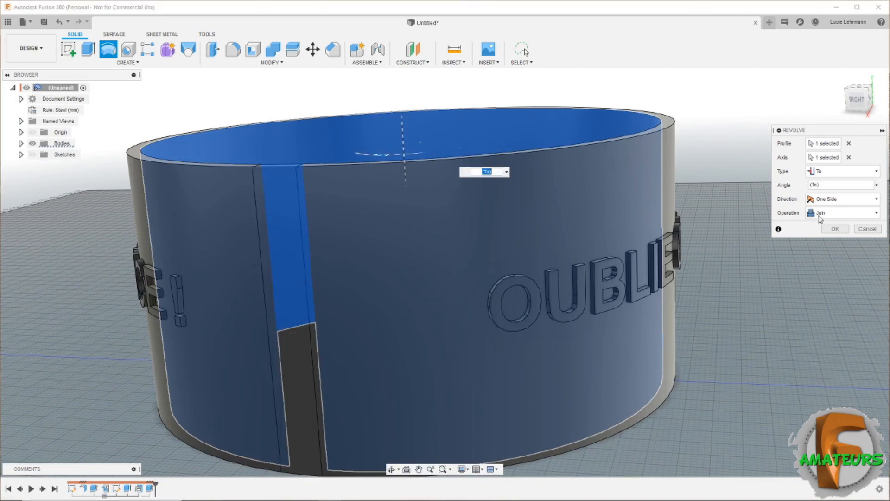
pyautogui.click(836, 229)
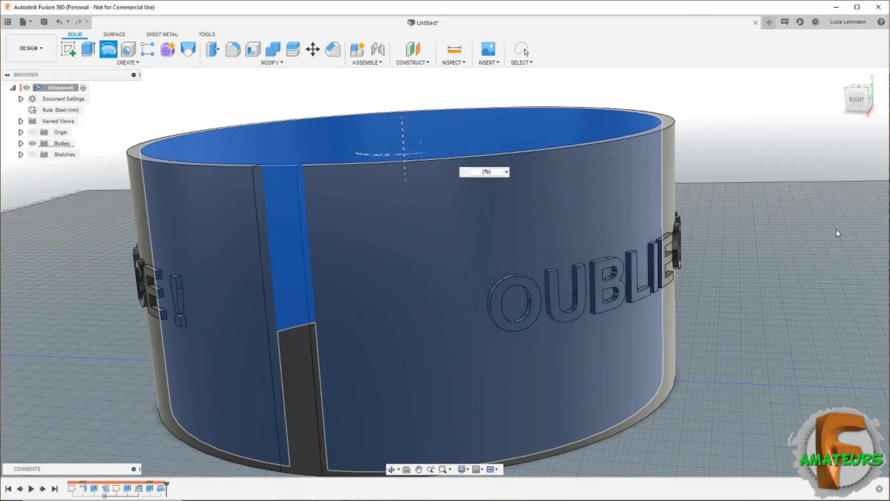
# Inspect the closed ring and close its design without saving the changes
pyautogui.keyDown('shift'); pyautogui.moveTo(837, 229); pyautogui.dragTo(838, 293, button='middle'); pyautogui.keyUp('shift')
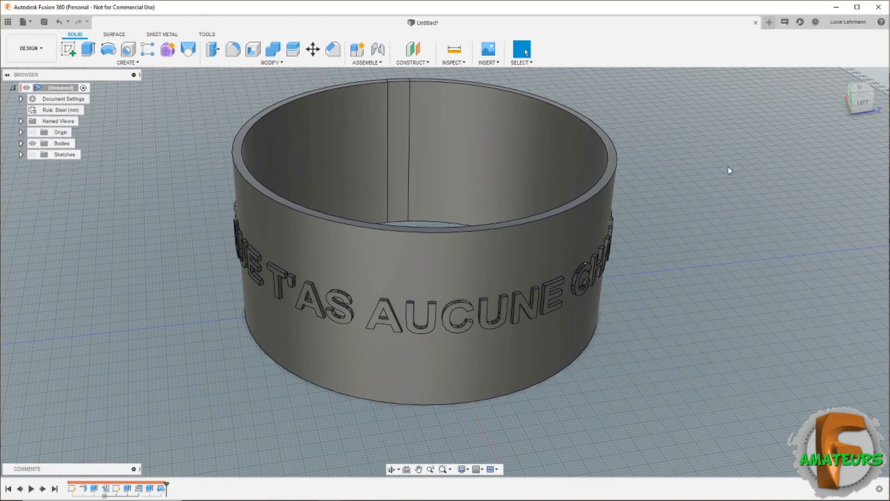
pyautogui.click(756, 23)
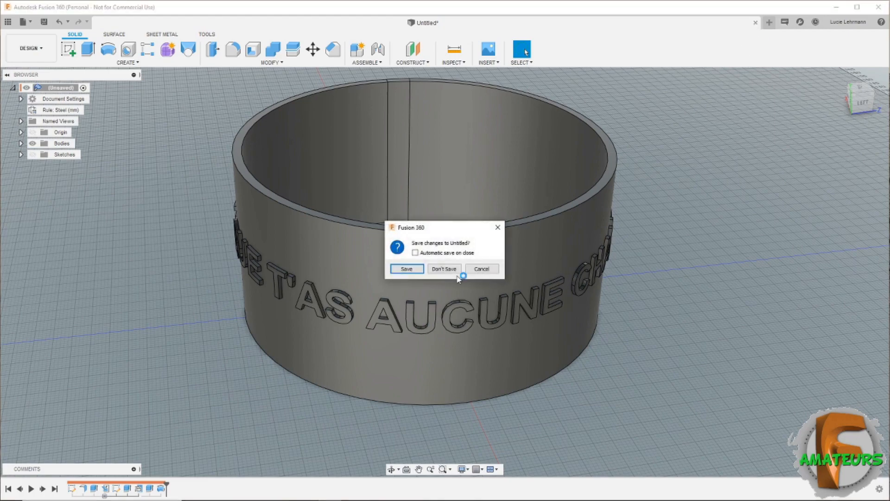
pyautogui.click(444, 269)
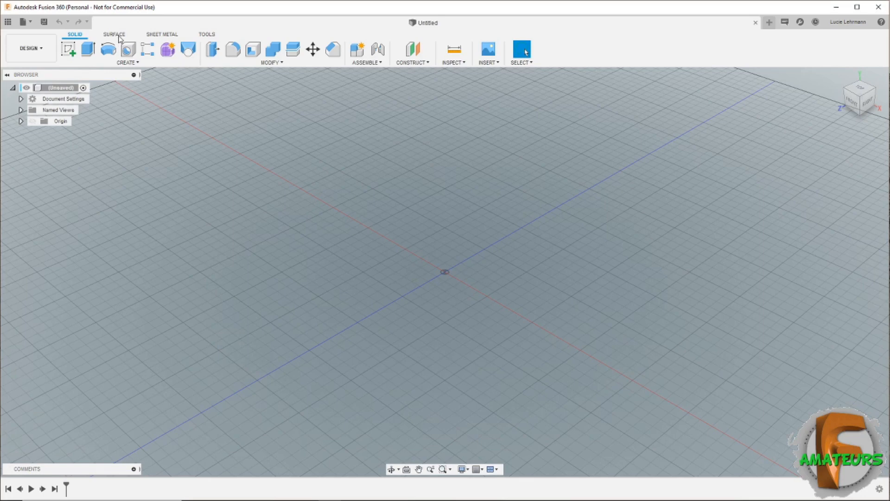
# Sketch a quarter-circle centre point arc around the origin on the front plane, from the horizontal to the vertical axis, and finish the sketch
pyautogui.click(163, 39)
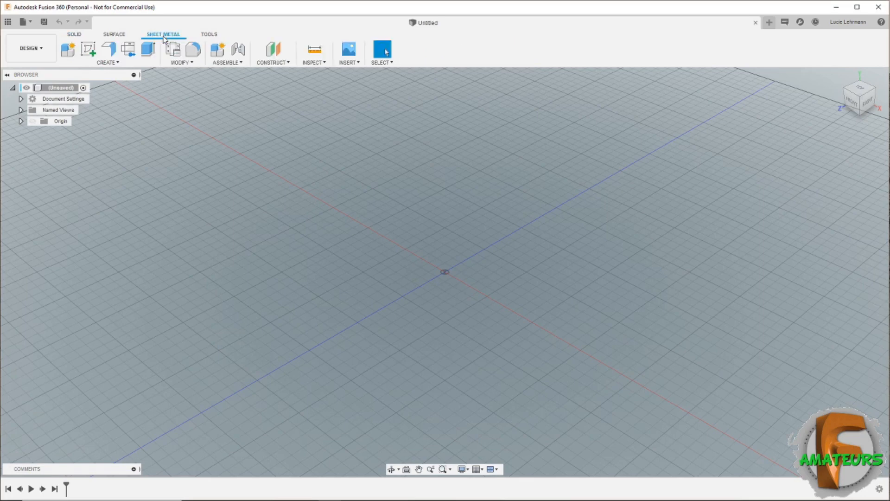
pyautogui.click(93, 52)
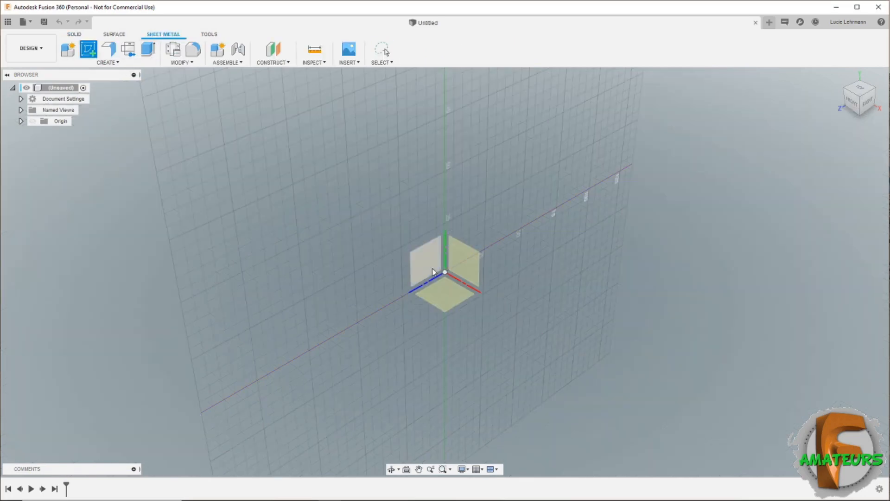
pyautogui.click(474, 267)
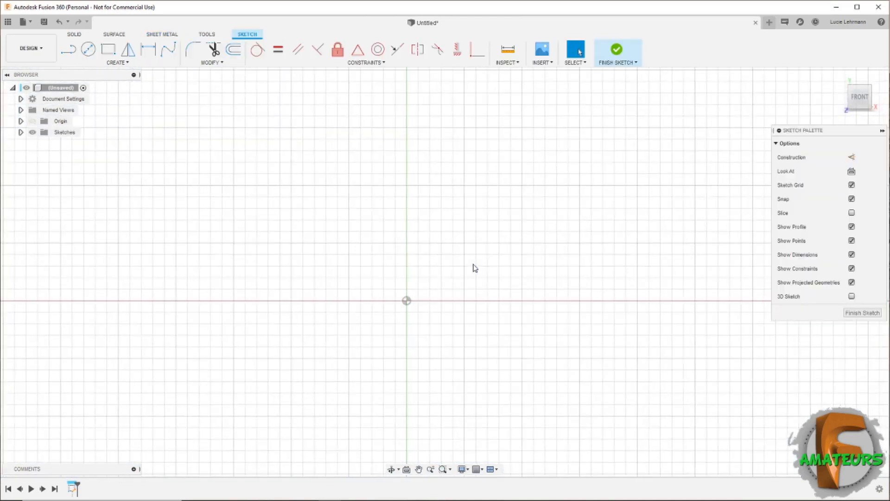
pyautogui.click(110, 63)
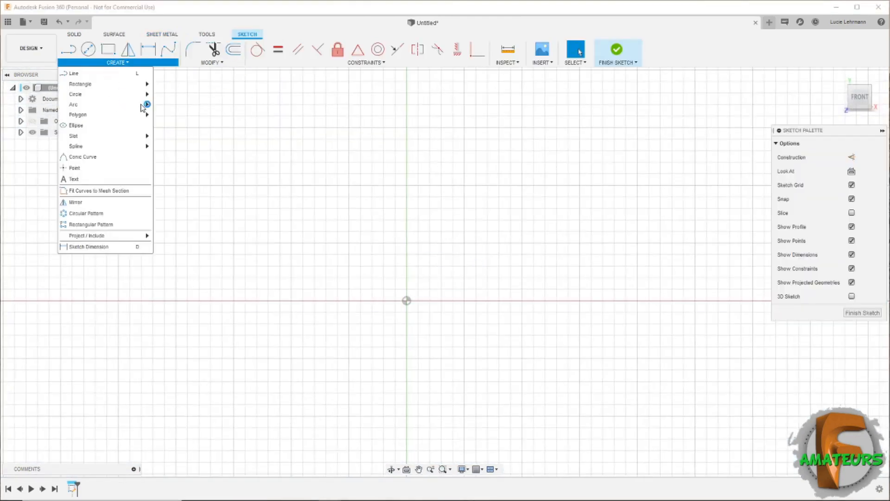
pyautogui.moveTo(144, 108)
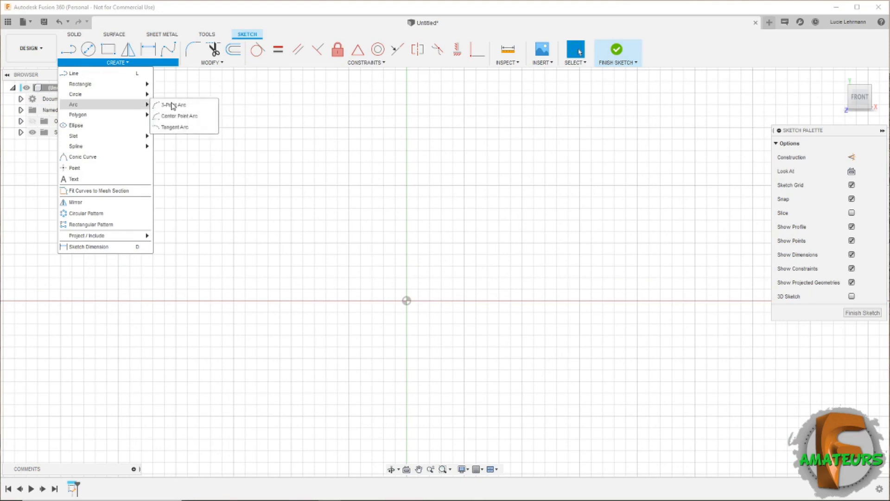
pyautogui.click(184, 116)
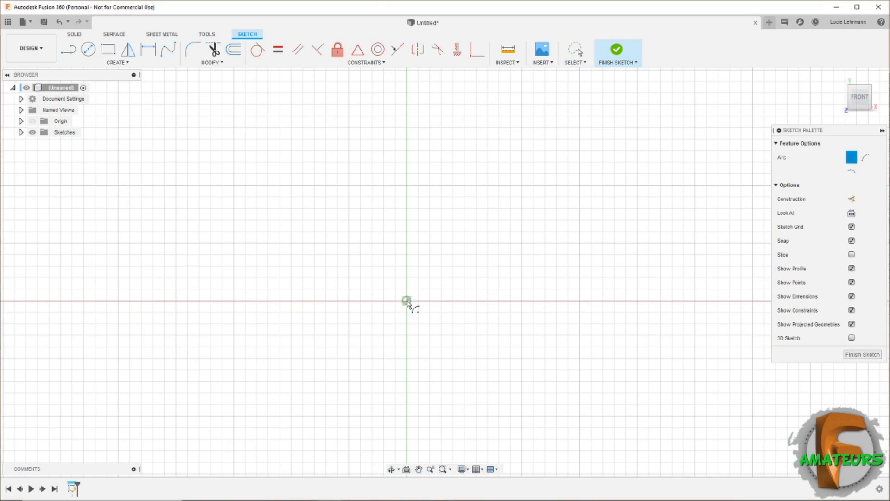
pyautogui.click(406, 301)
pyautogui.click(523, 301)
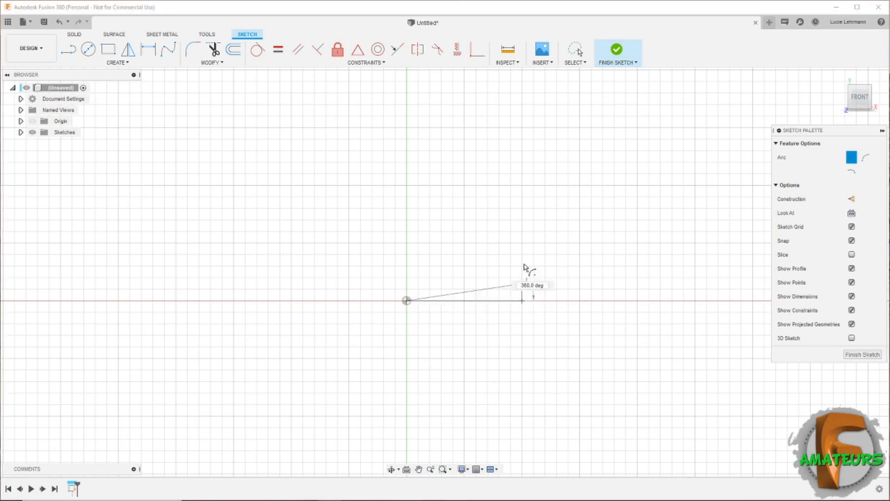
pyautogui.click(407, 185)
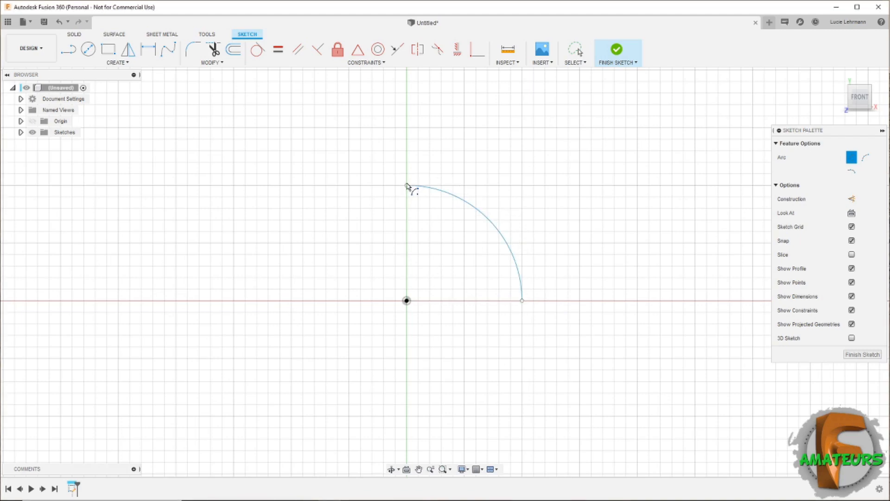
pyautogui.click(617, 52)
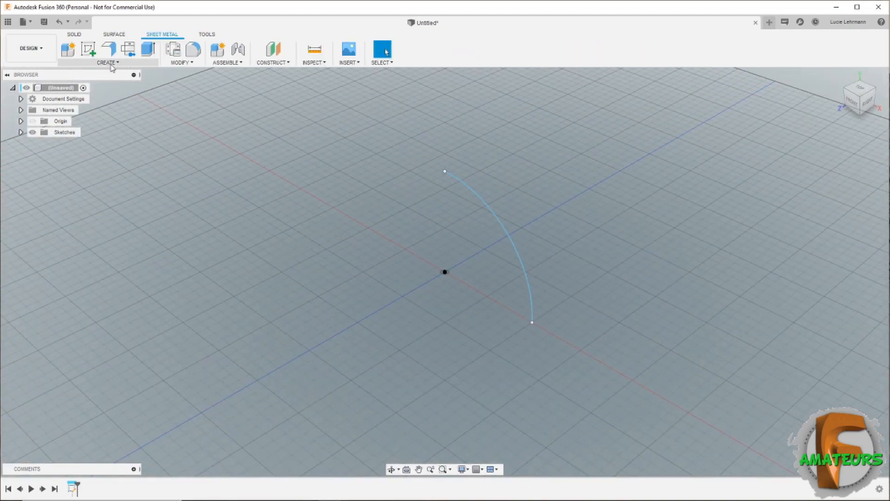
# Create a steel sheet metal flange from the arc with a distance of -180 mm as a new body
pyautogui.click(112, 65)
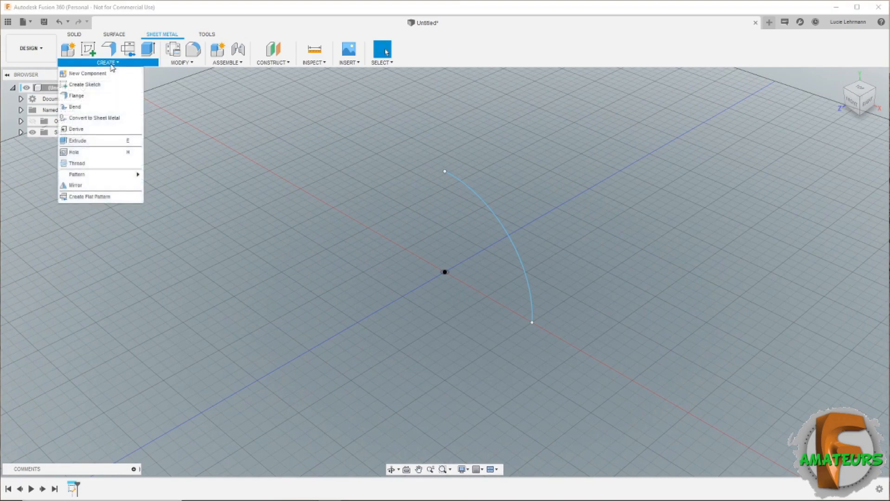
pyautogui.click(82, 96)
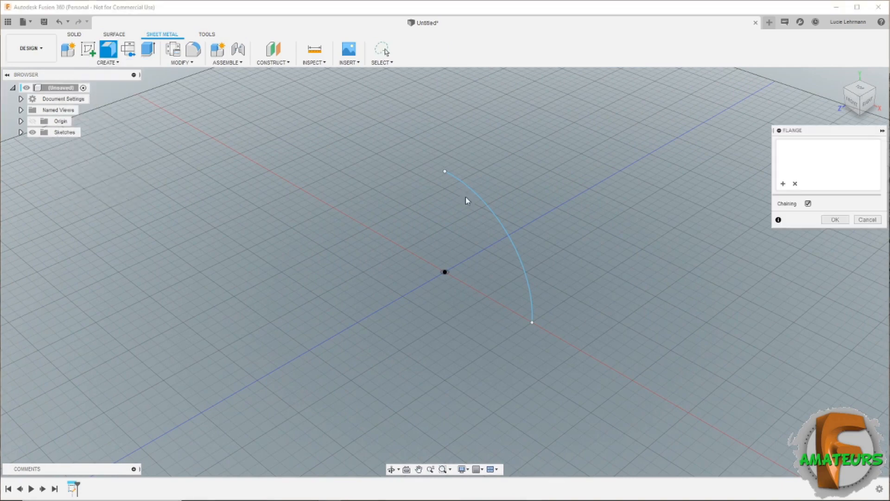
pyautogui.click(512, 241)
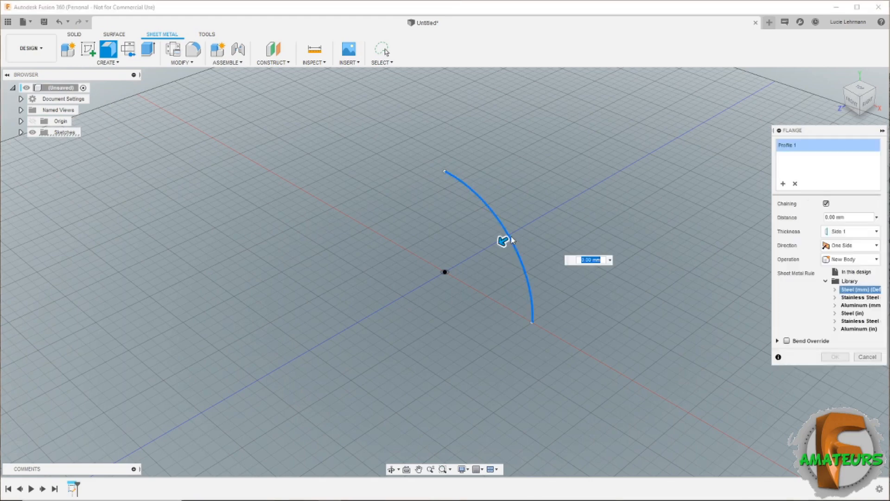
pyautogui.moveTo(553, 212); pyautogui.dragTo(745, 95)
pyautogui.moveTo(710, 258); pyautogui.dragTo(512, 362, button='middle')
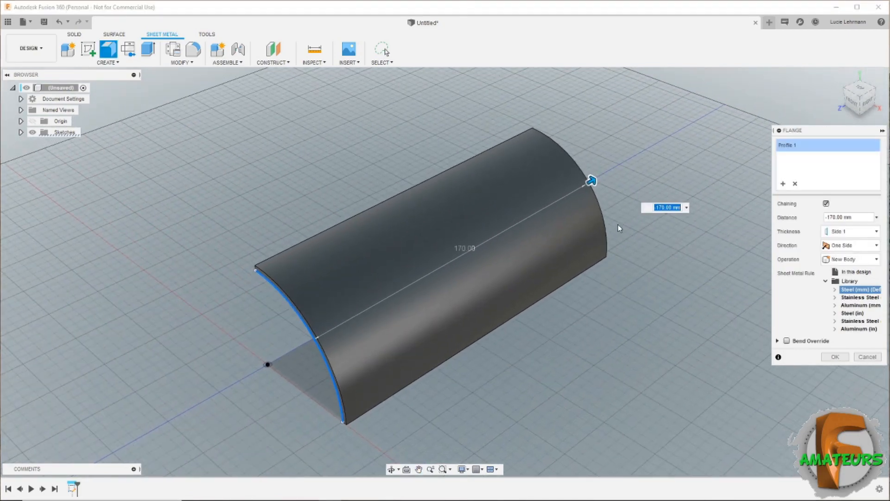
pyautogui.moveTo(592, 180); pyautogui.dragTo(604, 173)
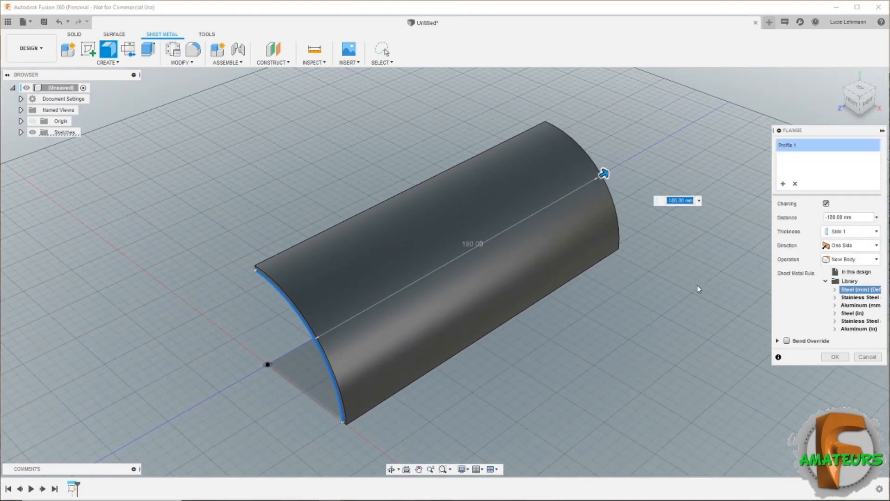
pyautogui.click(835, 357)
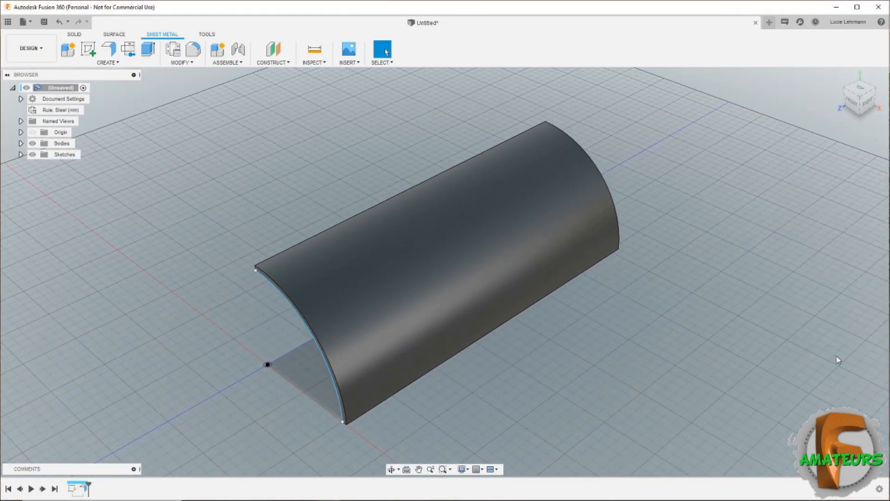
# Extrude the curved sheet's upper long edge face 5 mm as a flat lip joined to the body
pyautogui.moveTo(839, 360)
pyautogui.keyDown('shift'); pyautogui.mouseDown(button='middle')
pyautogui.moveTo(657, 213)
pyautogui.moveTo(523, 223)
pyautogui.moveTo(497, 274)
pyautogui.moveTo(559, 302)
pyautogui.moveTo(736, 333)
pyautogui.moveTo(706, 330)
pyautogui.mouseUp(button='middle'); pyautogui.keyUp('shift')
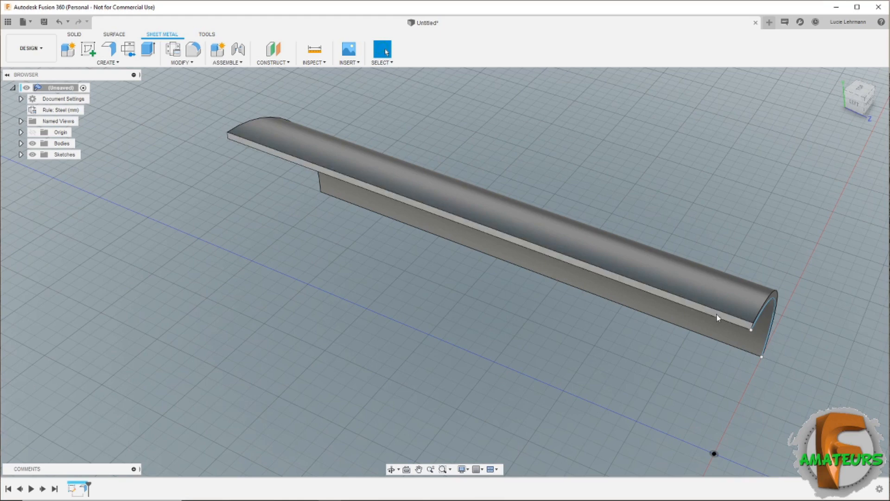
pyautogui.click(717, 318)
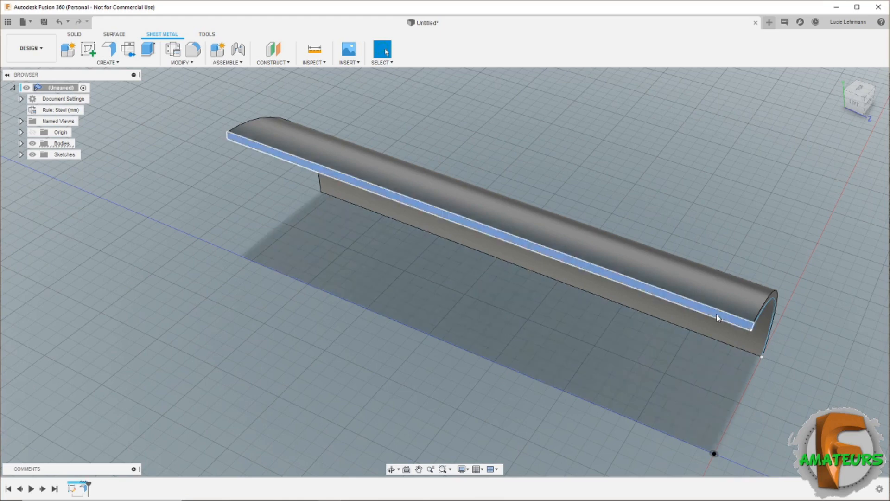
pyautogui.click(148, 50)
pyautogui.moveTo(713, 320); pyautogui.dragTo(707, 329)
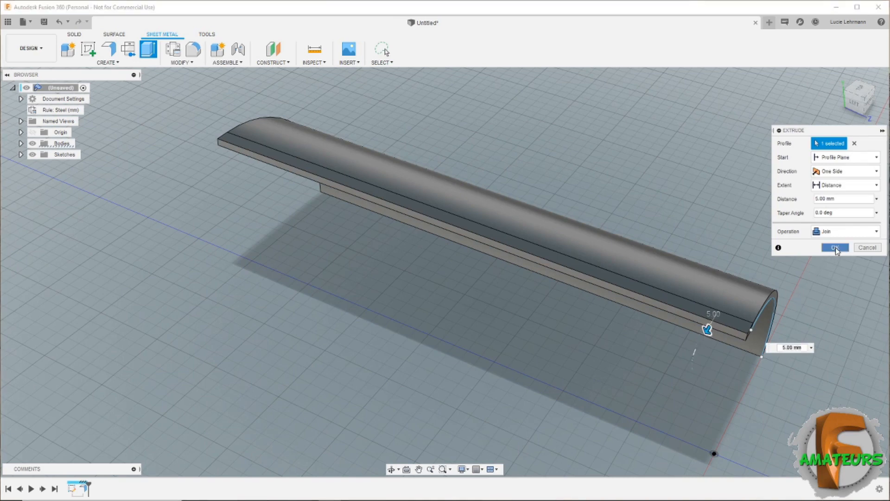
pyautogui.click(836, 246)
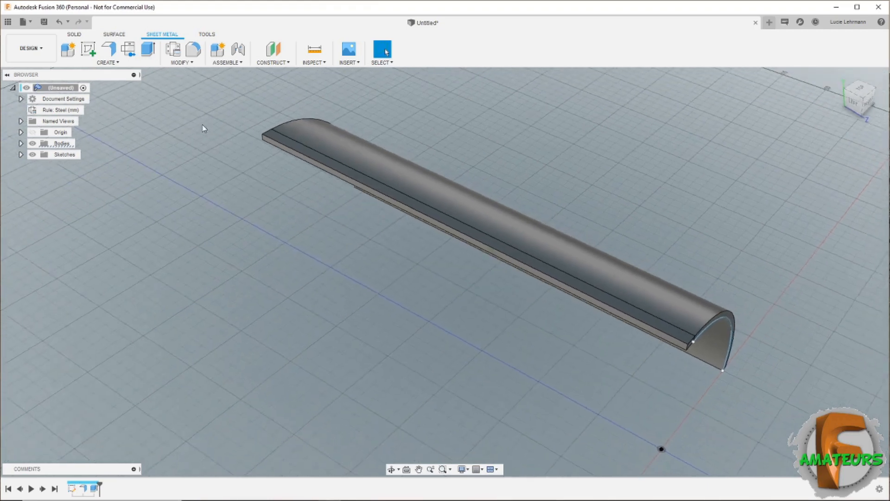
# Unfold the curved sheet's bend, keeping the flat lip's upper face as the stationary entity
pyautogui.click(180, 63)
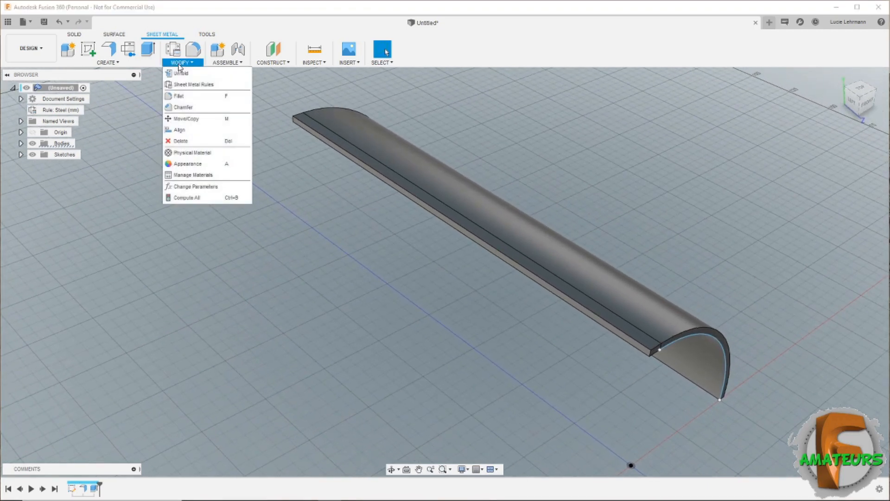
pyautogui.click(181, 75)
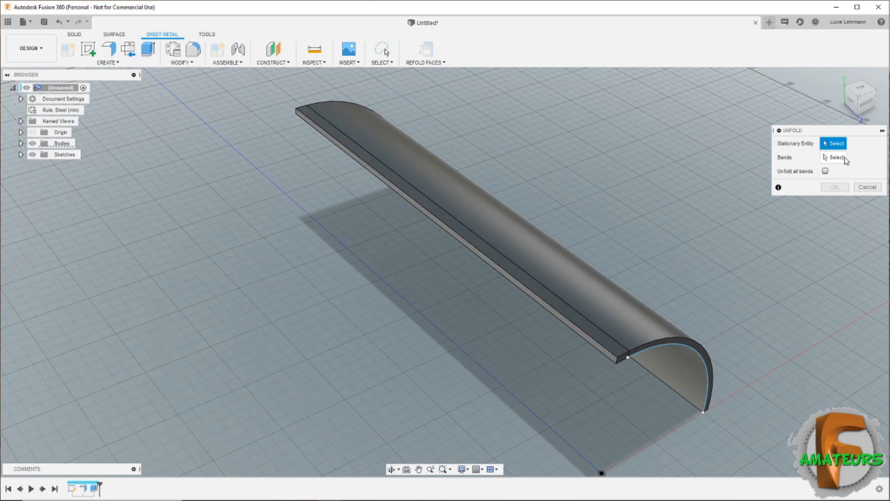
pyautogui.click(627, 337)
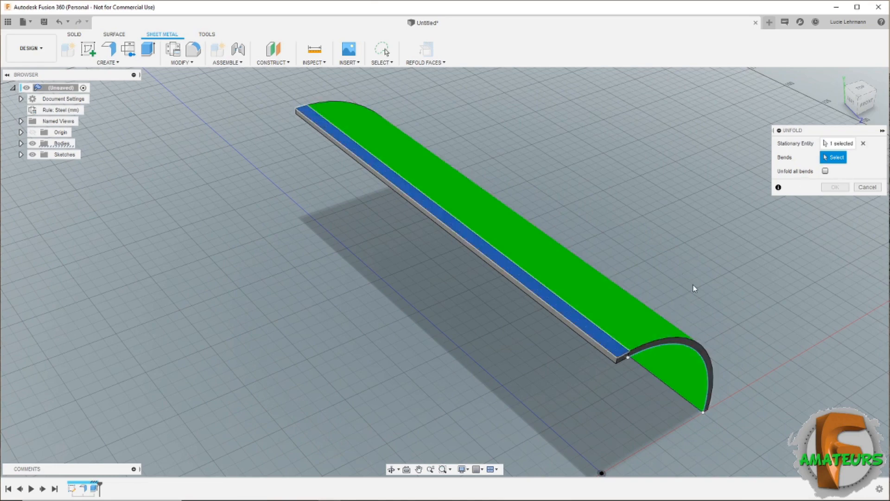
pyautogui.click(692, 282)
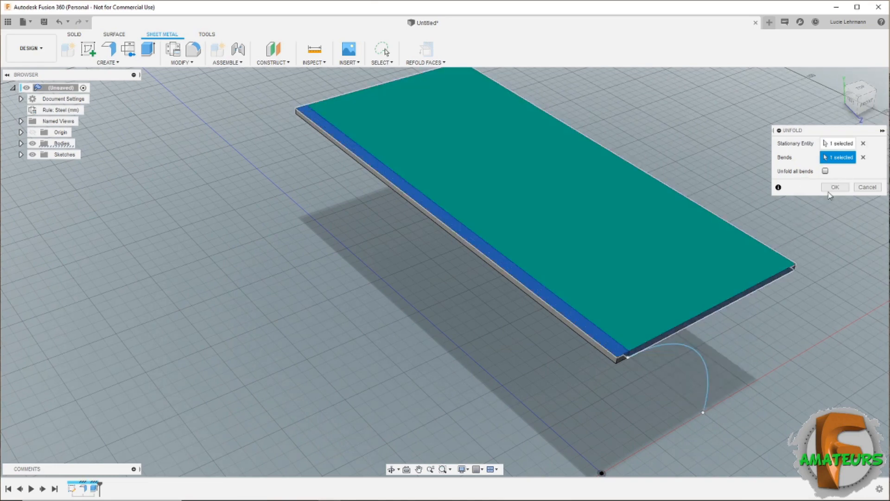
pyautogui.click(834, 187)
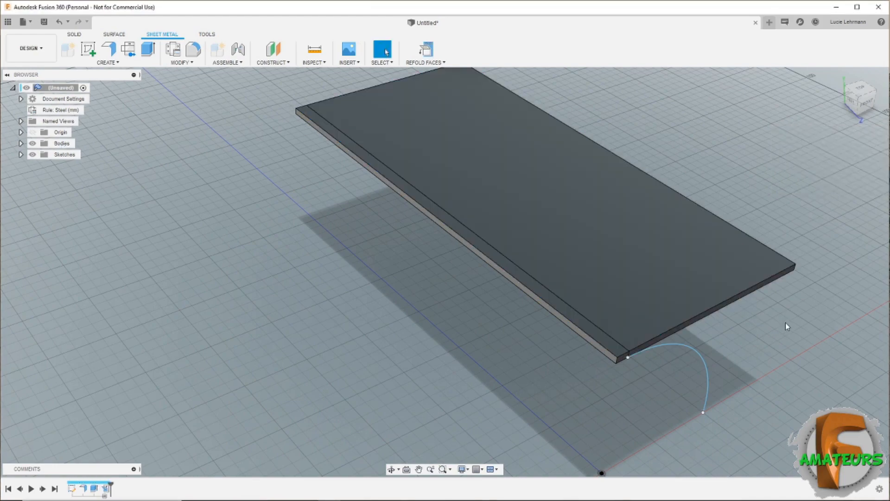
# Start a sketch on the unfolded sheet's large top face and place the text "FUSION 360" on it
pyautogui.moveTo(785, 327)
pyautogui.keyDown('shift'); pyautogui.mouseDown(button='middle')
pyautogui.moveTo(742, 330)
pyautogui.moveTo(649, 307)
pyautogui.moveTo(314, 203)
pyautogui.moveTo(151, 140)
pyautogui.moveTo(100, 62)
pyautogui.mouseUp(button='middle'); pyautogui.keyUp('shift')
pyautogui.click(92, 52)
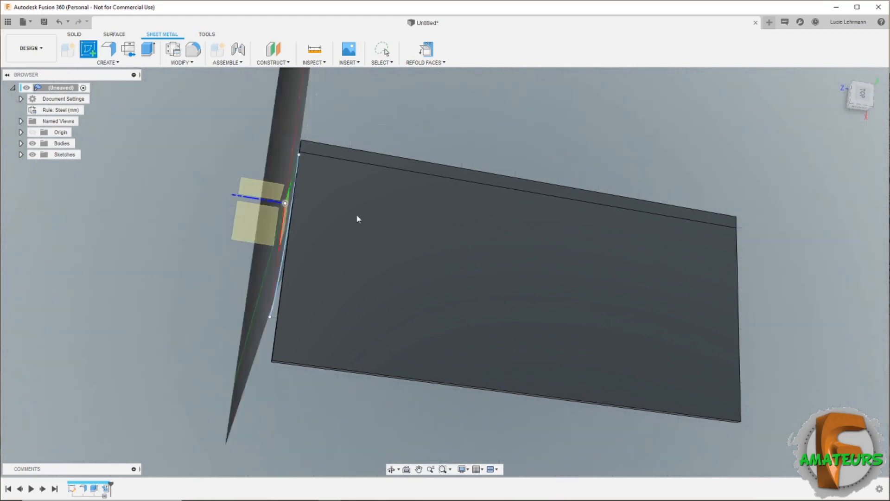
pyautogui.click(513, 304)
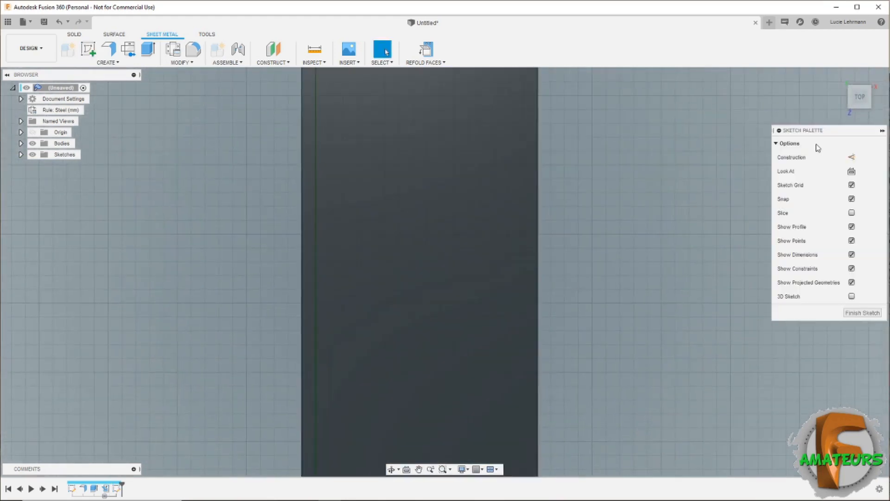
pyautogui.click(883, 83)
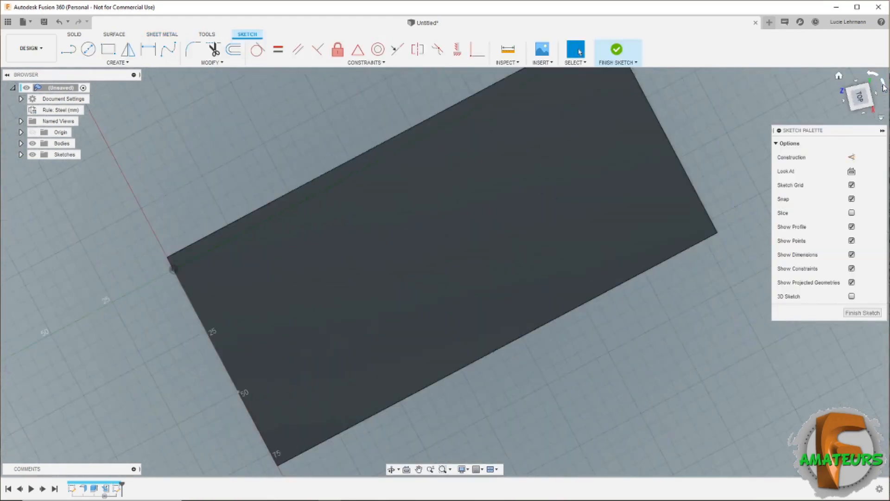
pyautogui.click(117, 63)
pyautogui.click(85, 181)
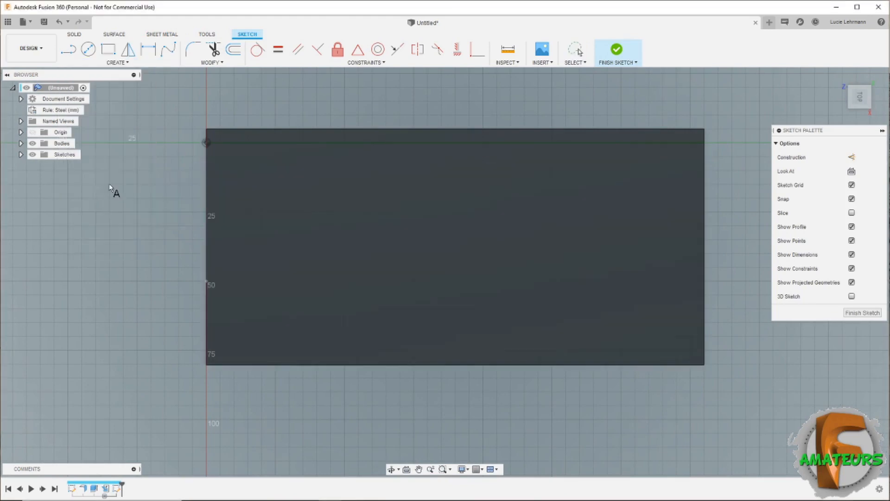
pyautogui.click(402, 258)
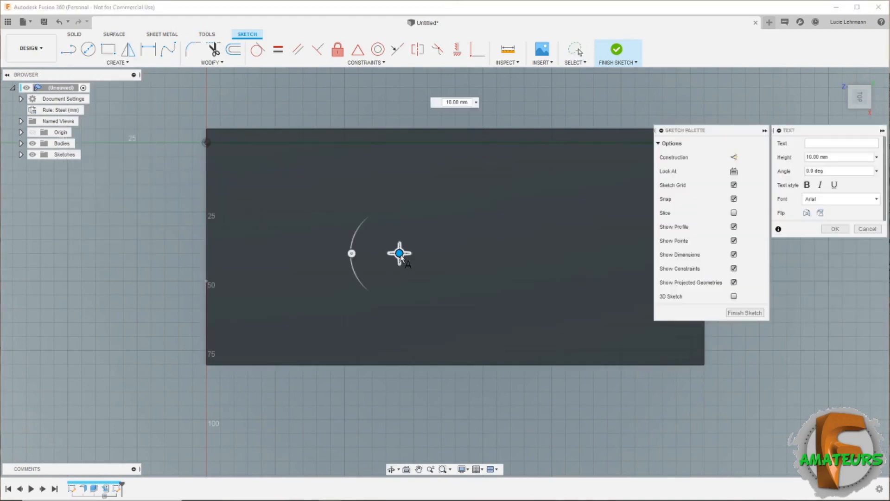
pyautogui.click(839, 145)
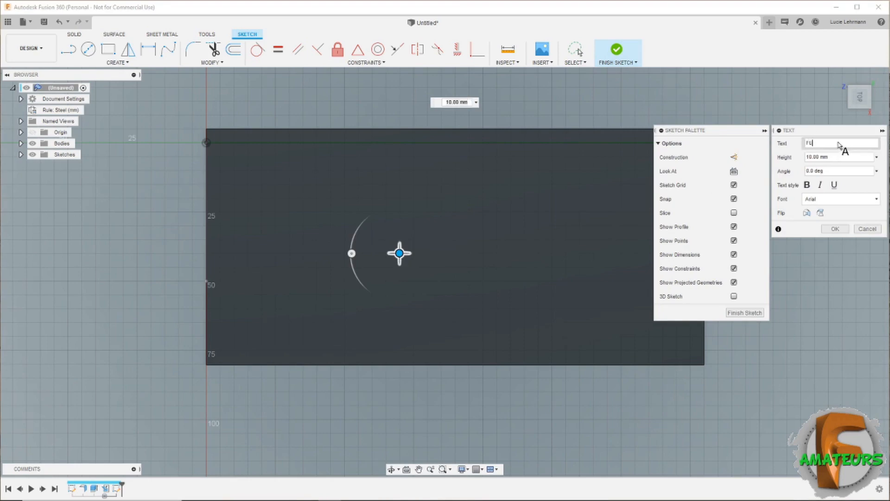
pyautogui.write('FUSION 36')
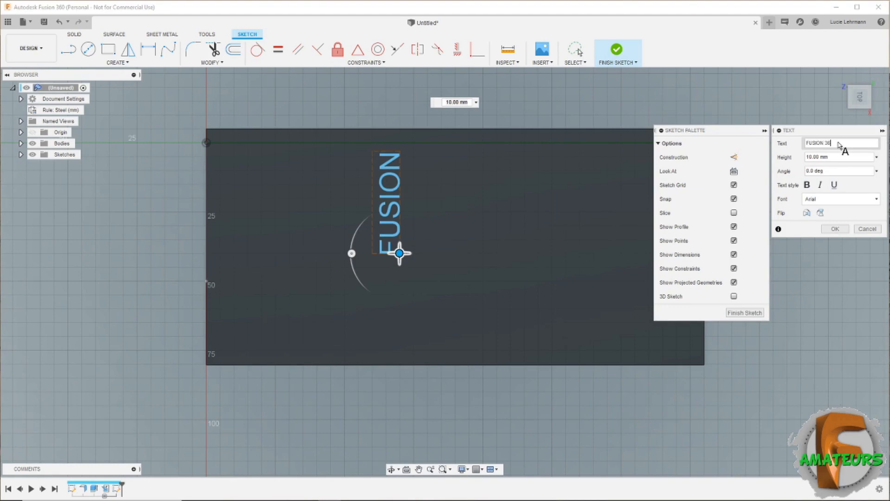
pyautogui.write('0')
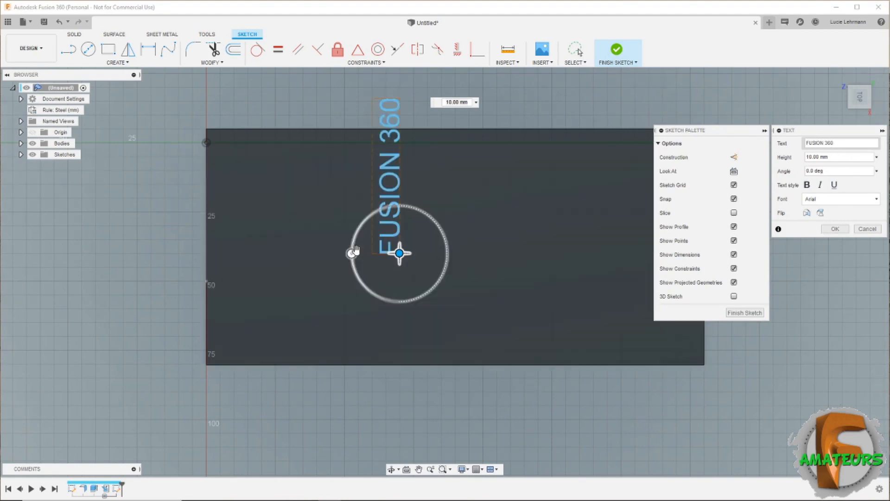
# Format the text as bold, 20 mm high and angled at -65 degrees, reposition it within the sheet, and finish the sketch
pyautogui.moveTo(352, 253); pyautogui.dragTo(379, 208)
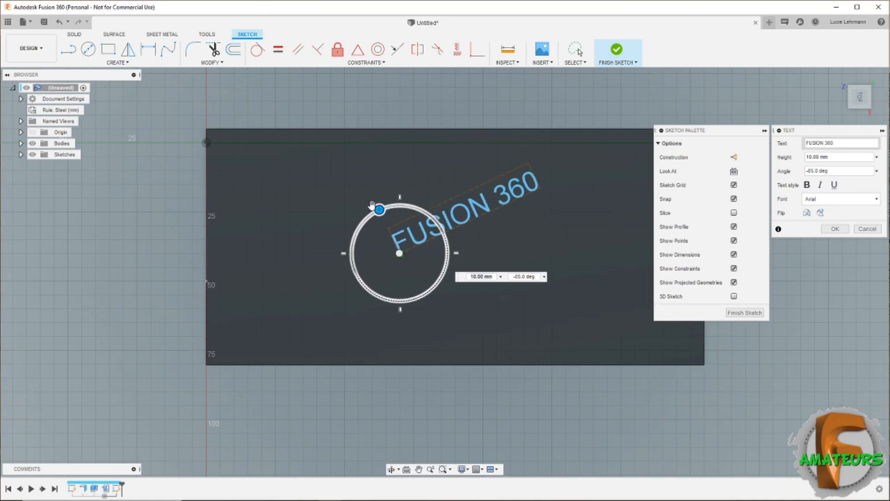
pyautogui.click(822, 158)
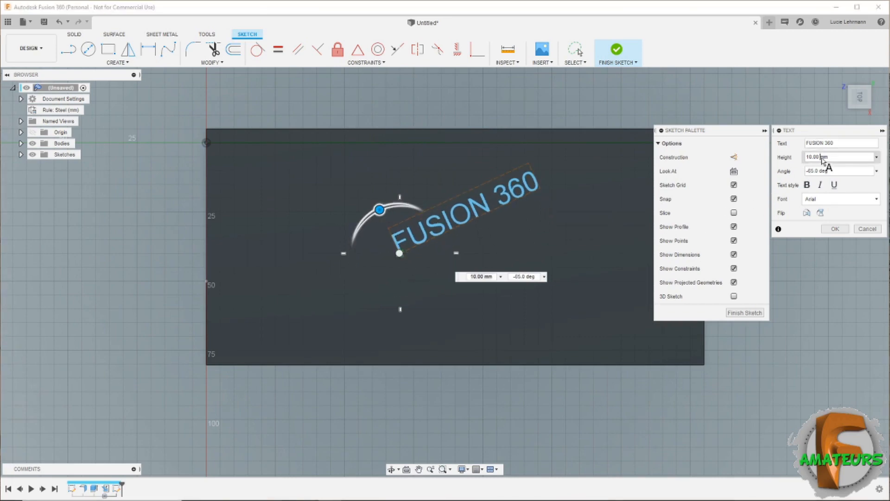
pyautogui.write('20')
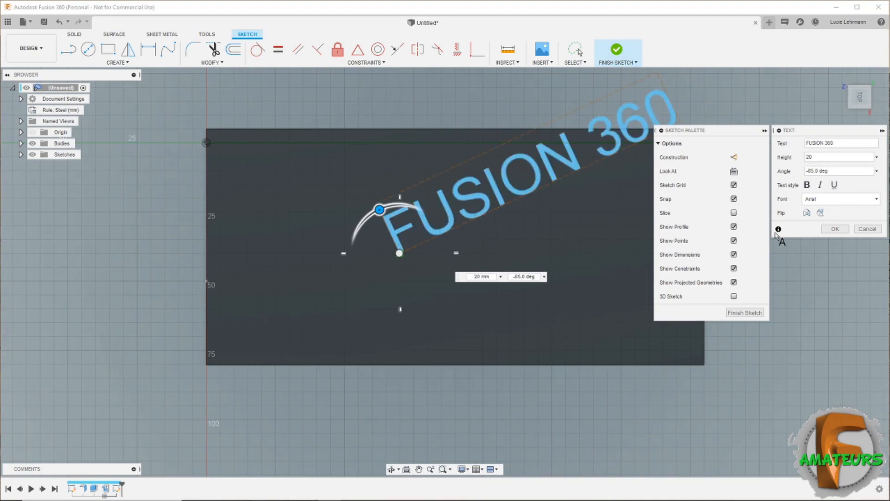
pyautogui.click(807, 185)
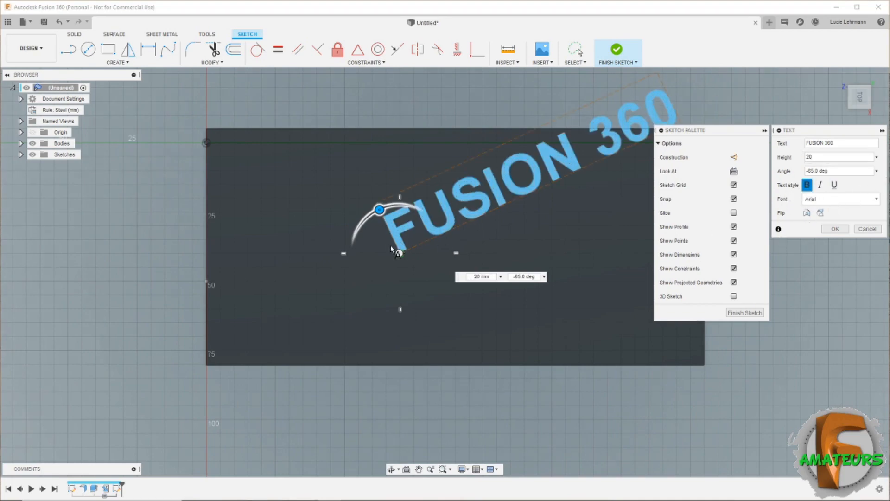
pyautogui.moveTo(400, 254)
pyautogui.mouseDown()
pyautogui.moveTo(328, 308)
pyautogui.moveTo(332, 324)
pyautogui.moveTo(321, 330)
pyautogui.mouseUp()
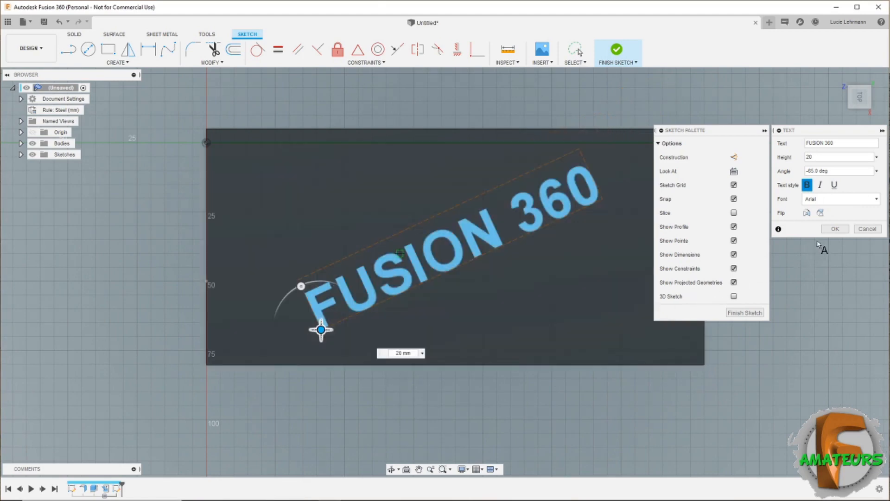
pyautogui.click(836, 229)
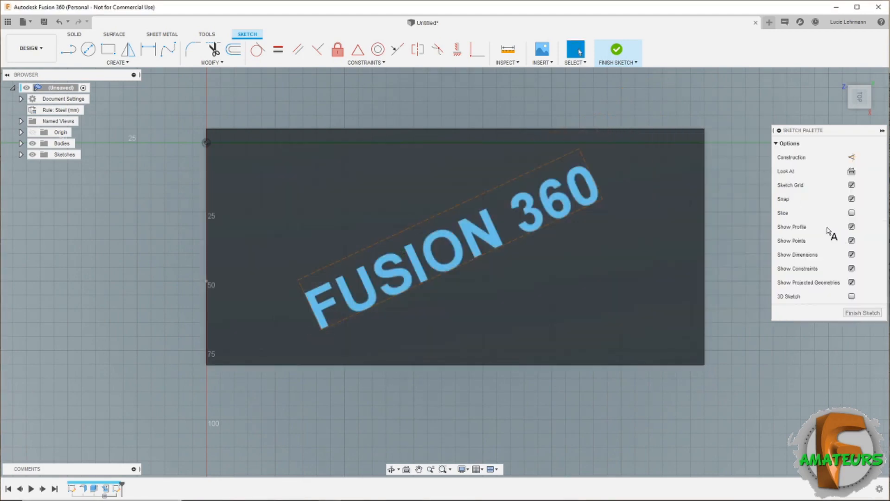
pyautogui.click(622, 52)
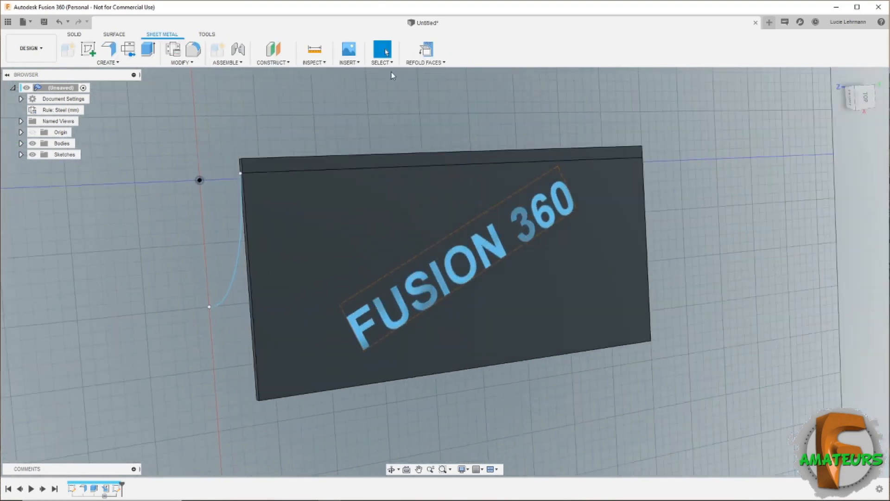
# Extrude the "FUSION 360" text 1.5 mm joined to the unfolded sheet, and hide the sketches
pyautogui.click(193, 50)
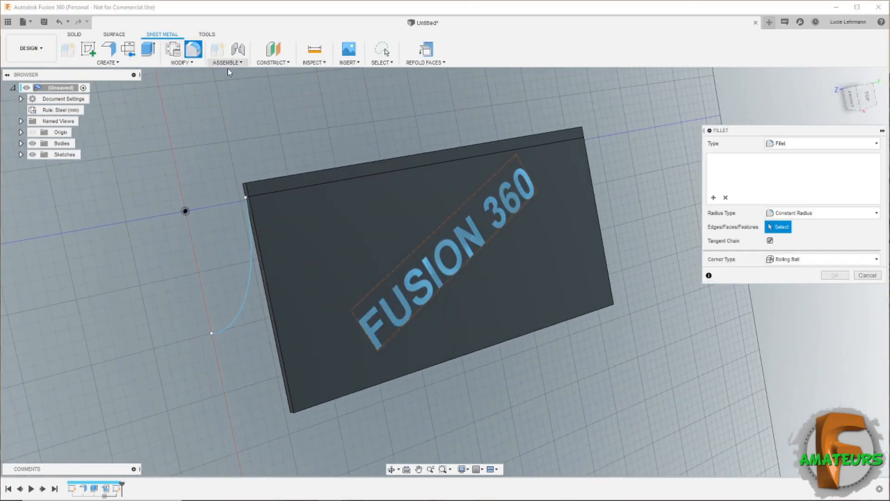
pyautogui.click(146, 54)
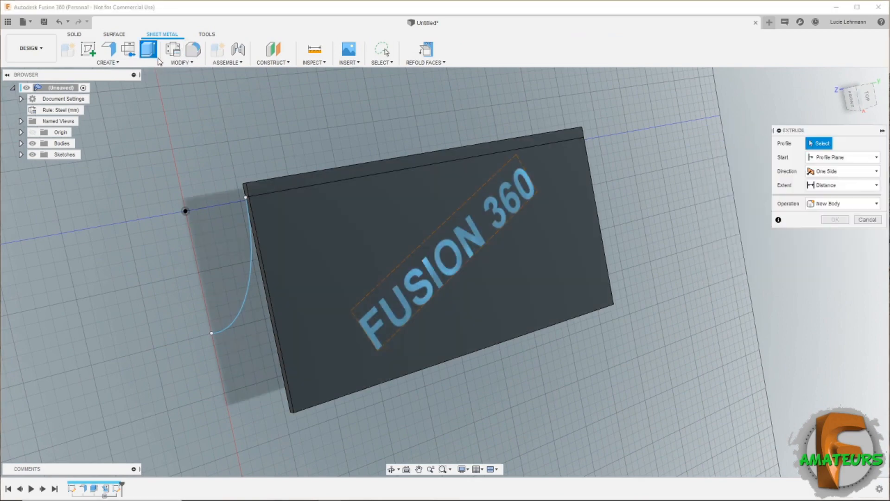
pyautogui.click(476, 245)
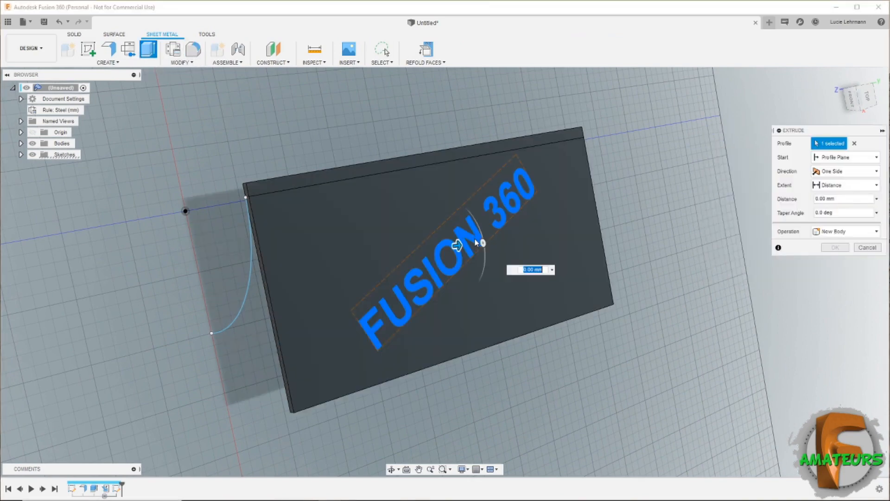
pyautogui.write('1')
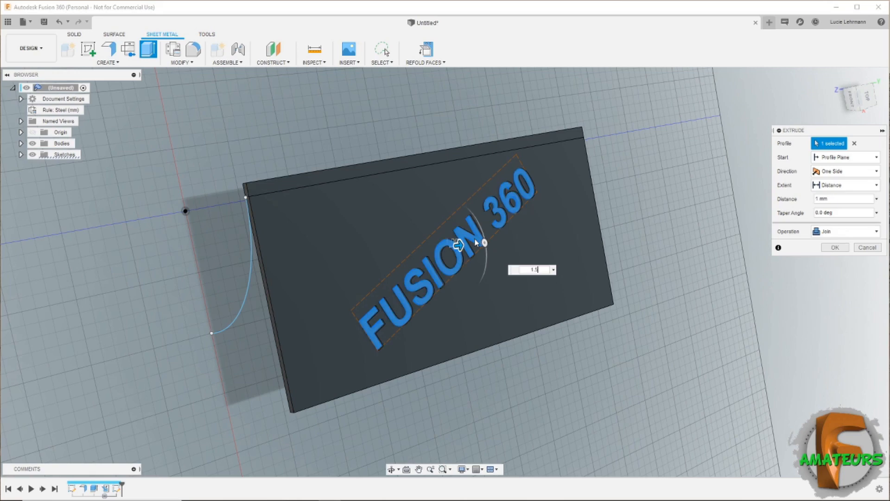
pyautogui.write('.5')
pyautogui.press('Return')
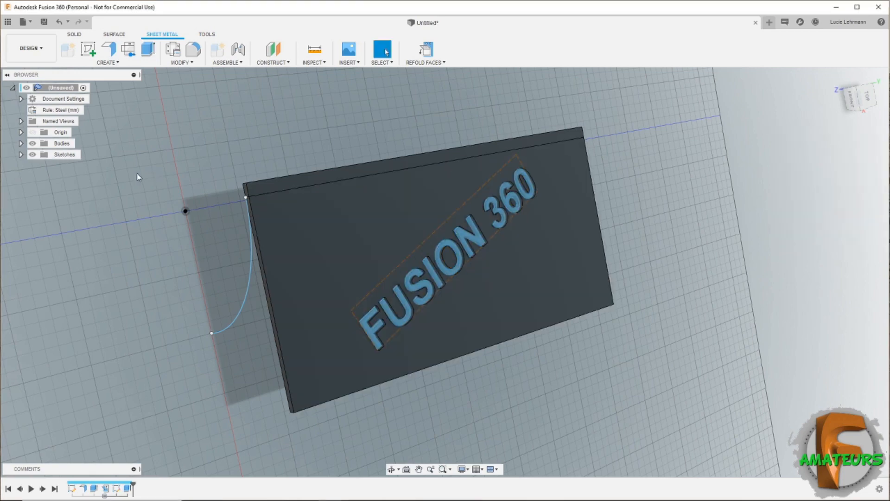
pyautogui.click(33, 155)
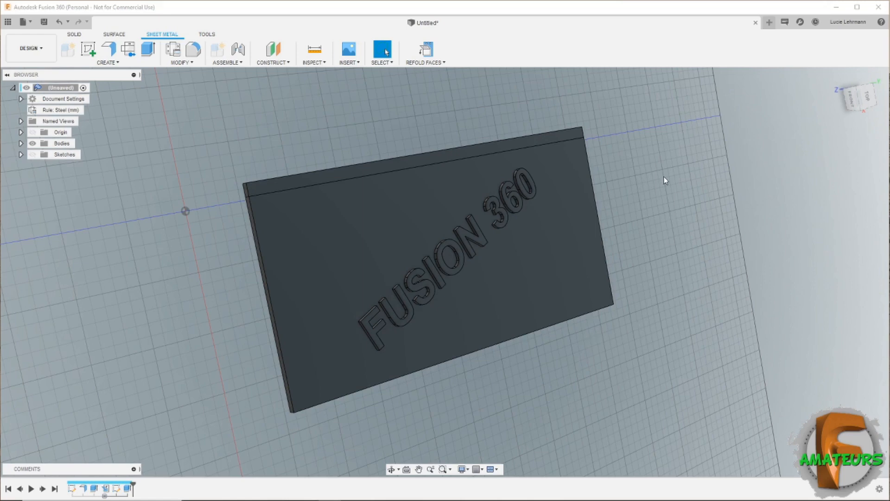
# Refold the sheet and cut away its flat lip by extruding the lip's top face -2.5 mm
pyautogui.click(428, 51)
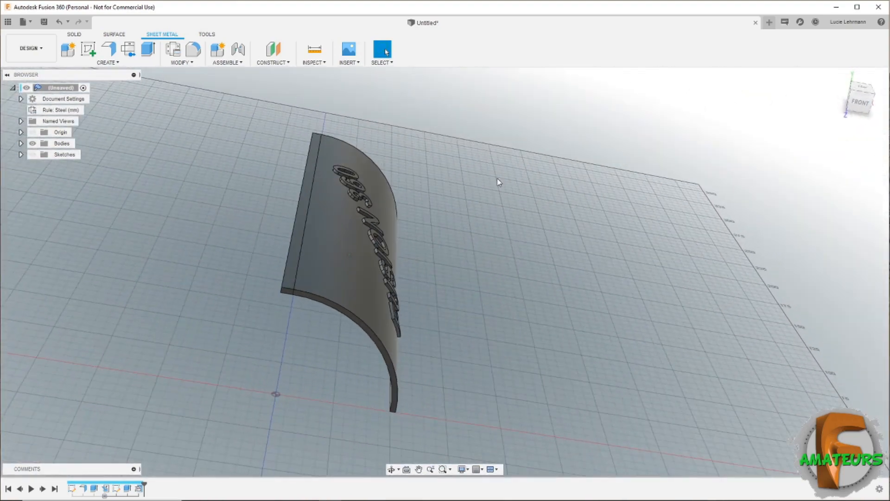
pyautogui.click(295, 197)
pyautogui.click(148, 50)
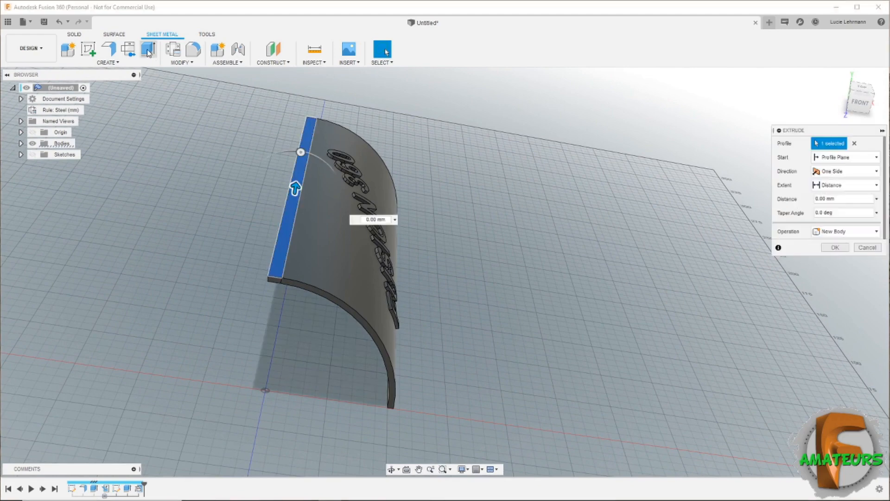
pyautogui.write('-')
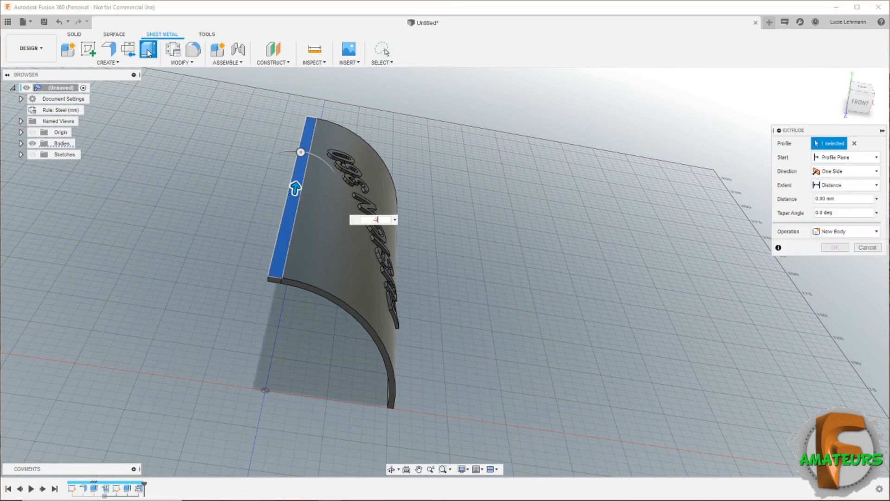
pyautogui.write('2.5')
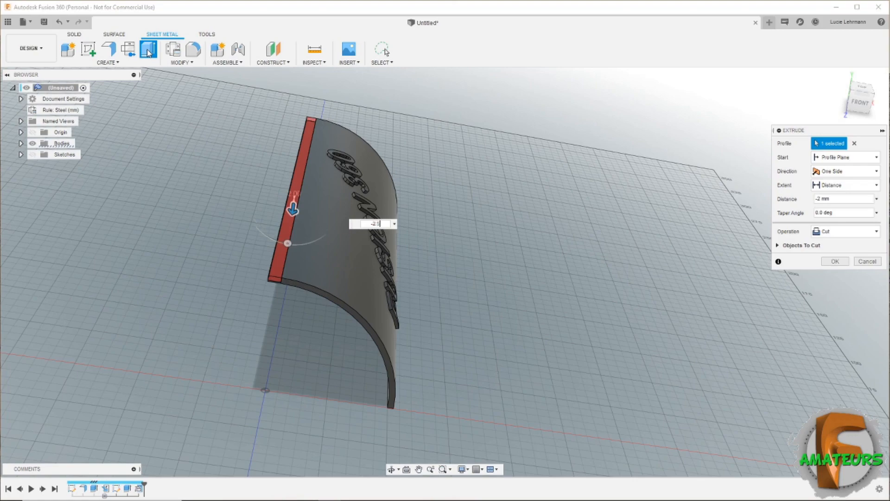
pyautogui.press('Return')
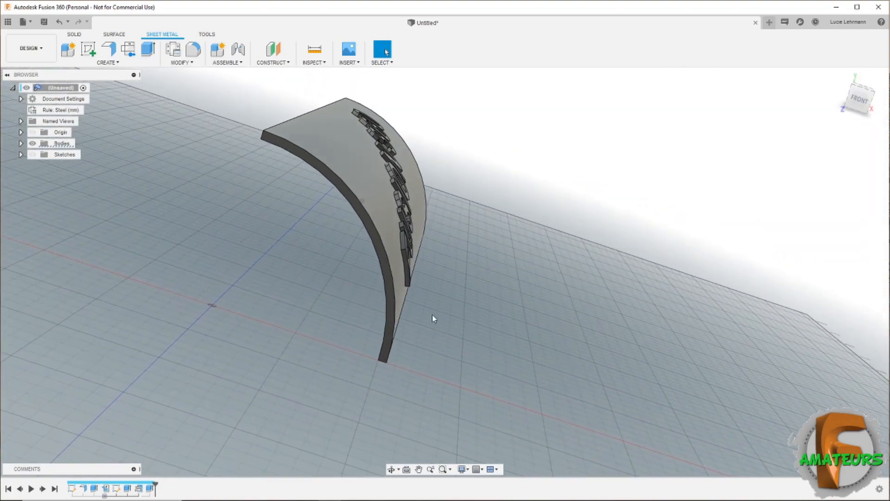
# Cut away the curved sheet behind the raised text by extruding its curved end face up to the opposite end
pyautogui.click(375, 235)
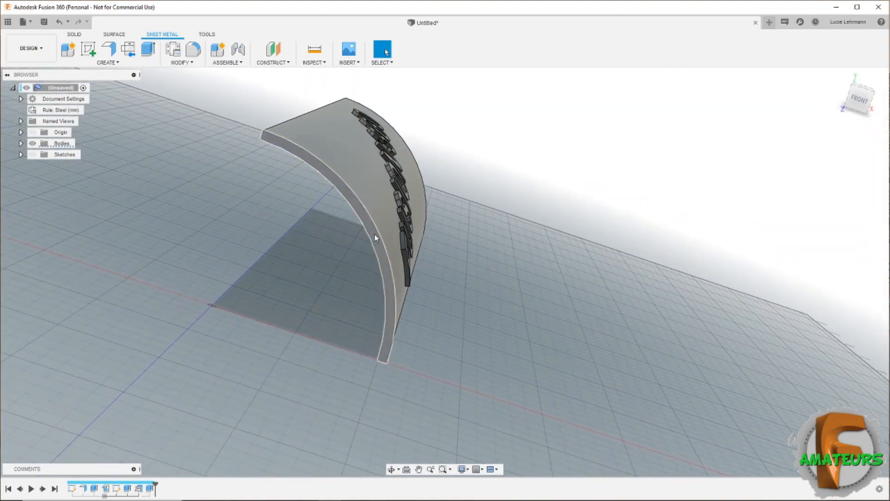
pyautogui.click(149, 48)
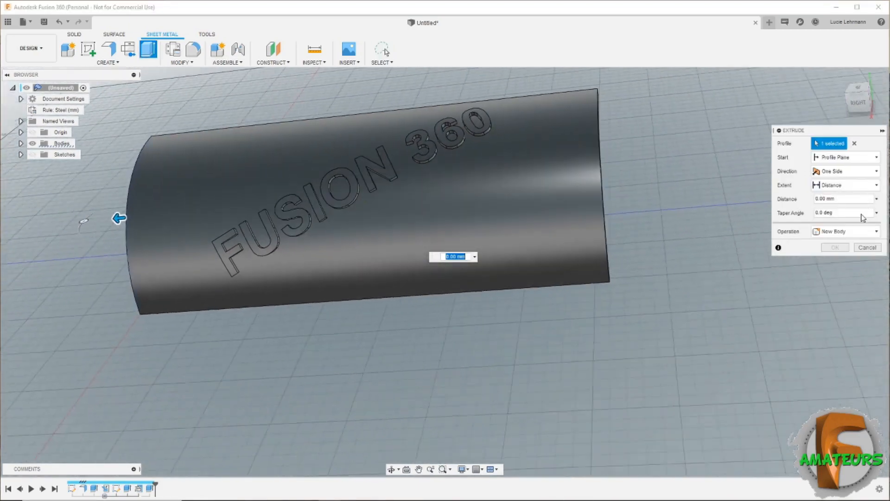
pyautogui.click(864, 187)
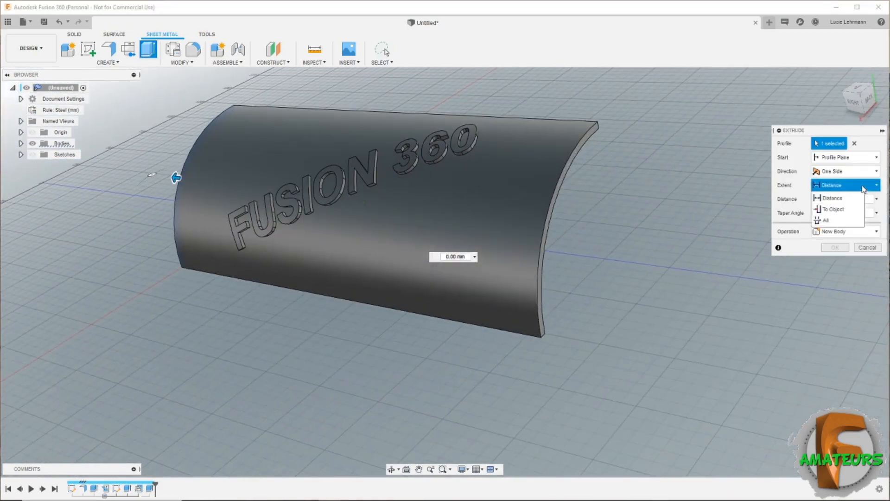
pyautogui.click(842, 212)
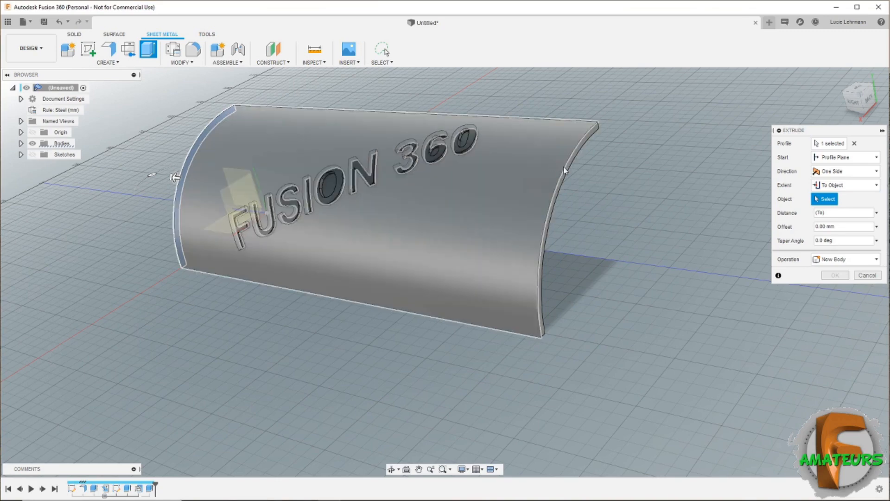
pyautogui.click(565, 174)
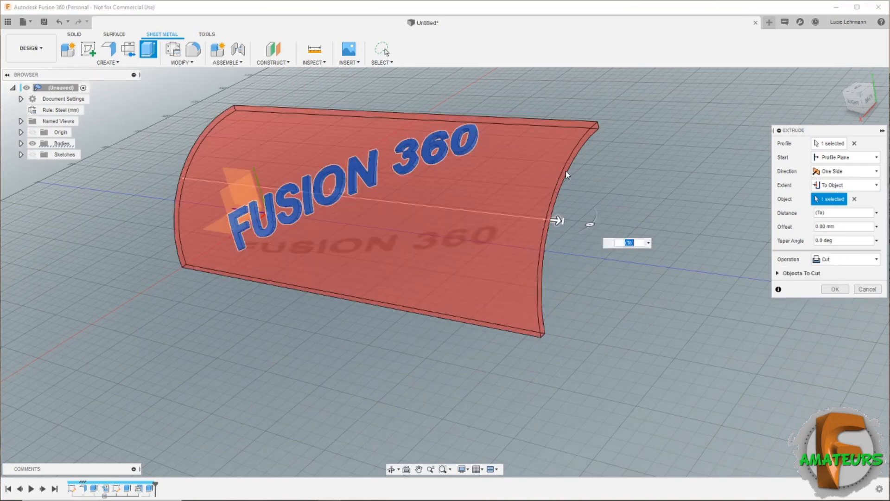
pyautogui.click(834, 290)
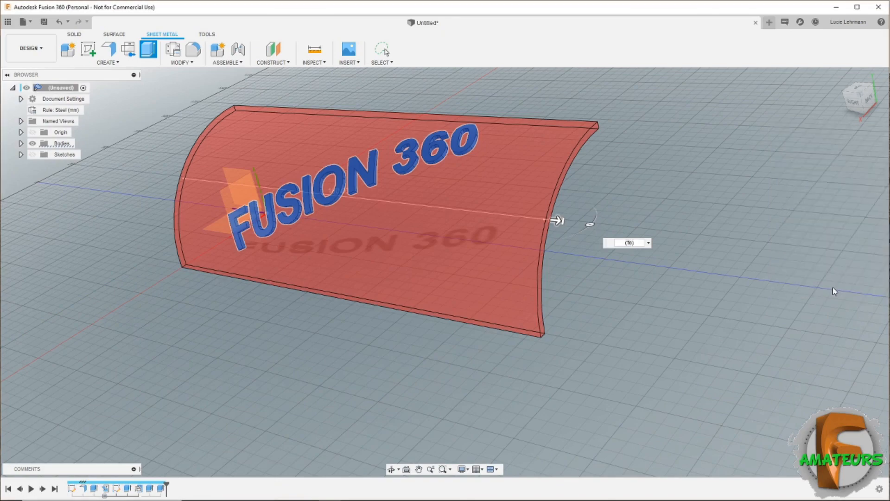